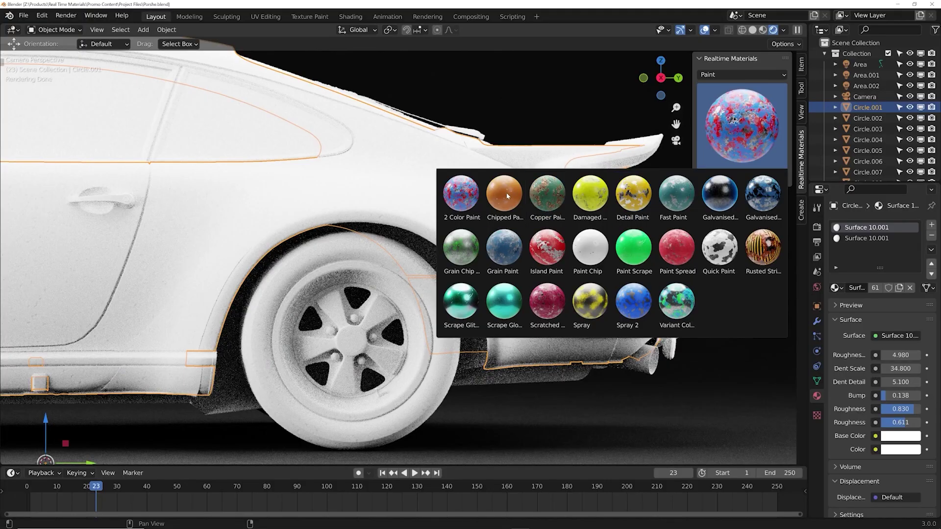
Add the Chipped Paint material from the Realtime Materials Paint category to the car body.
{"action": "left_click", "coordinate": [548, 196]}
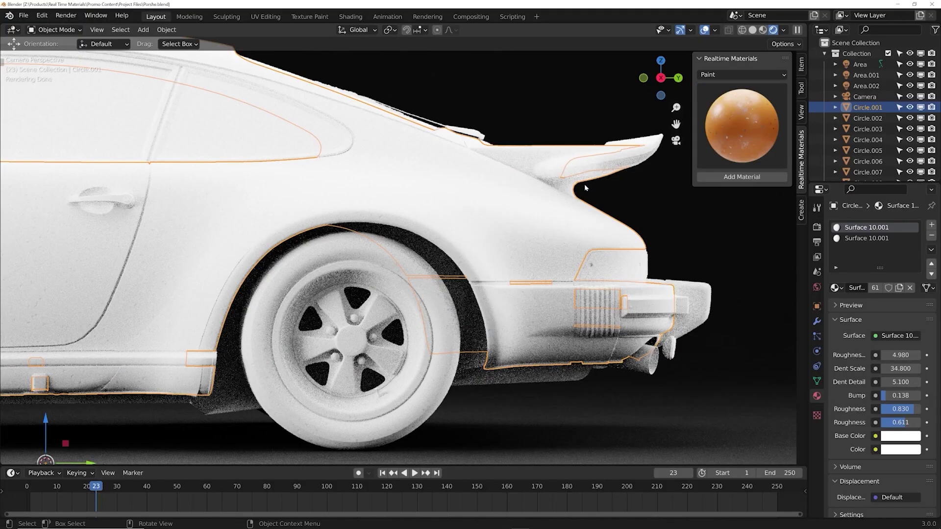
{"action": "left_click", "coordinate": [717, 177]}
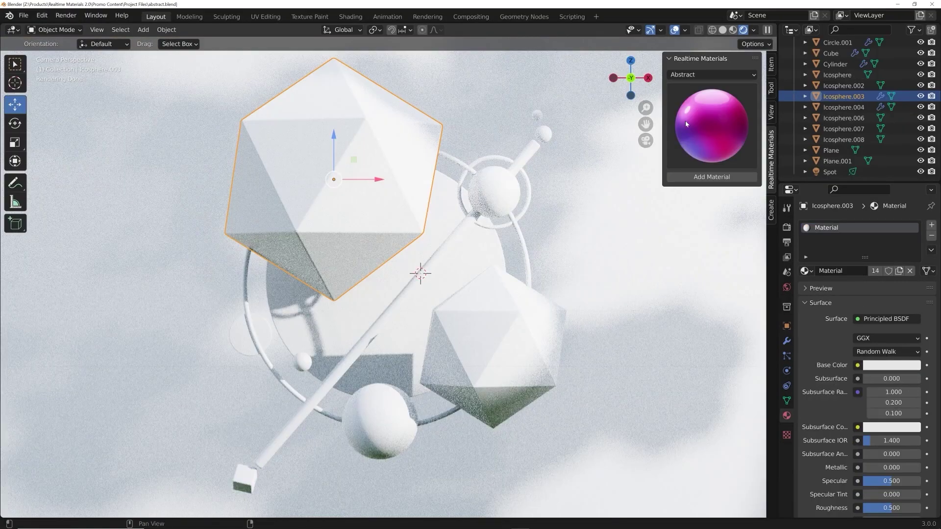
Apply Abstract materials to the icospheres and recolour the small upper sphere's material light blue.
{"action": "left_click", "coordinate": [685, 120]}
{"action": "left_click", "coordinate": [431, 247]}
{"action": "left_click", "coordinate": [705, 143]}
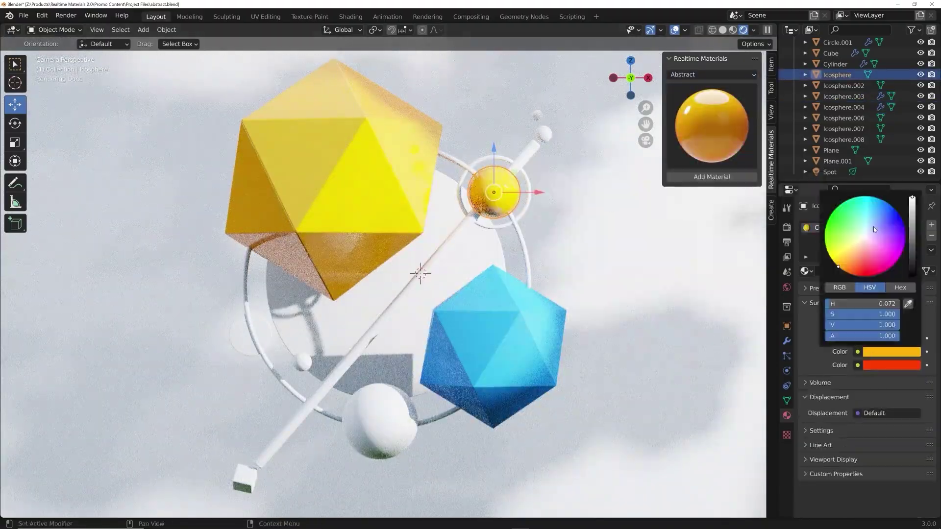
{"action": "left_click_drag", "start_coordinate": [873, 226], "coordinate": [868, 241]}
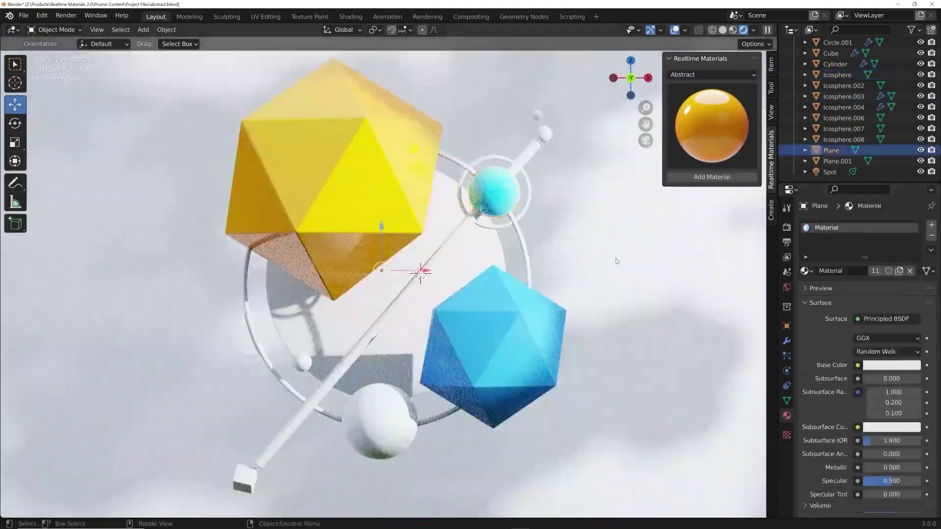
{"action": "left_click", "coordinate": [727, 114]}
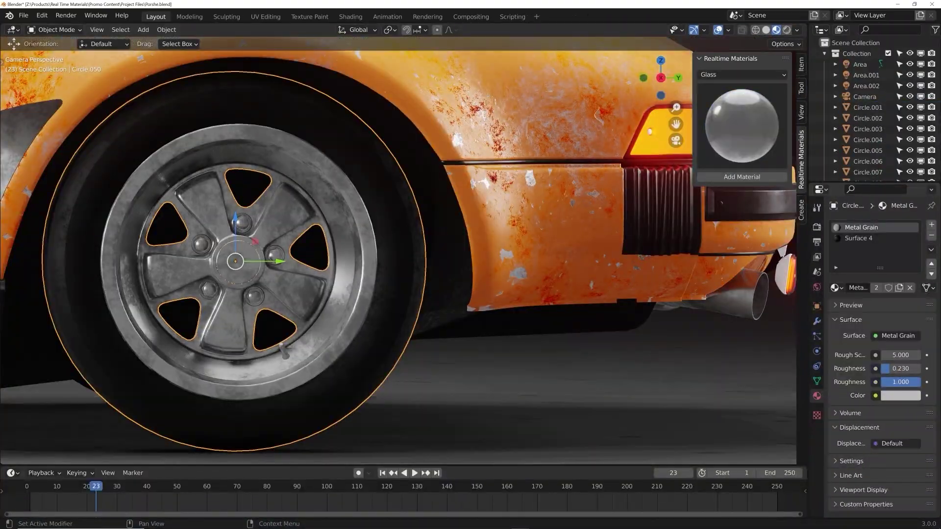
Adjust the lower Roughness value of the wheel's Metal Grain material.
{"action": "left_click_drag", "start_coordinate": [910, 382], "coordinate": [909, 382]}
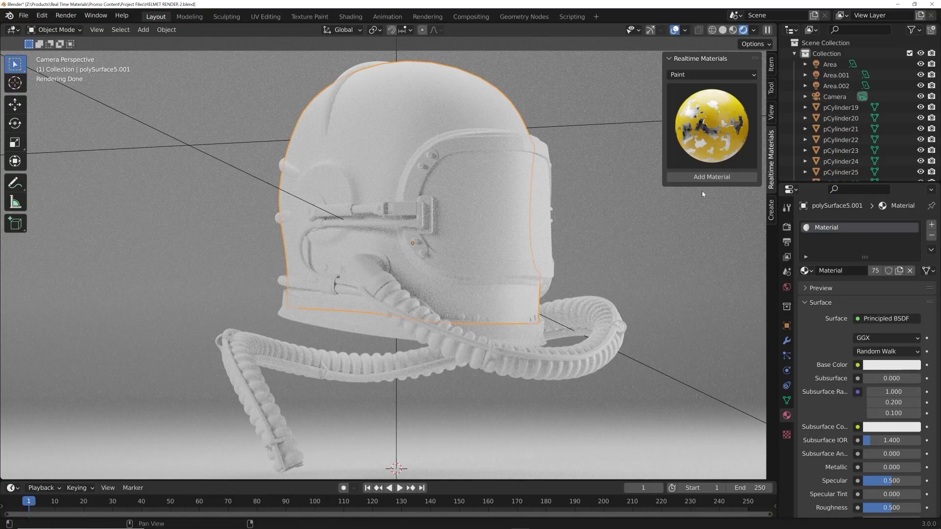
Add the Detail Paint material to the helmet shell and change both of its paint colours to orange.
{"action": "left_click", "coordinate": [705, 178]}
{"action": "left_click", "coordinate": [878, 419]}
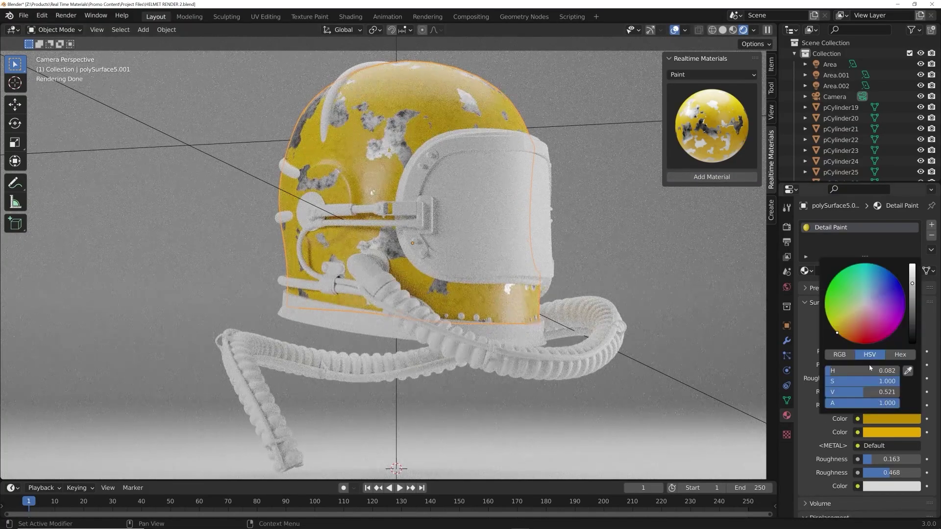
{"action": "left_click", "coordinate": [852, 335]}
{"action": "left_click", "coordinate": [903, 434]}
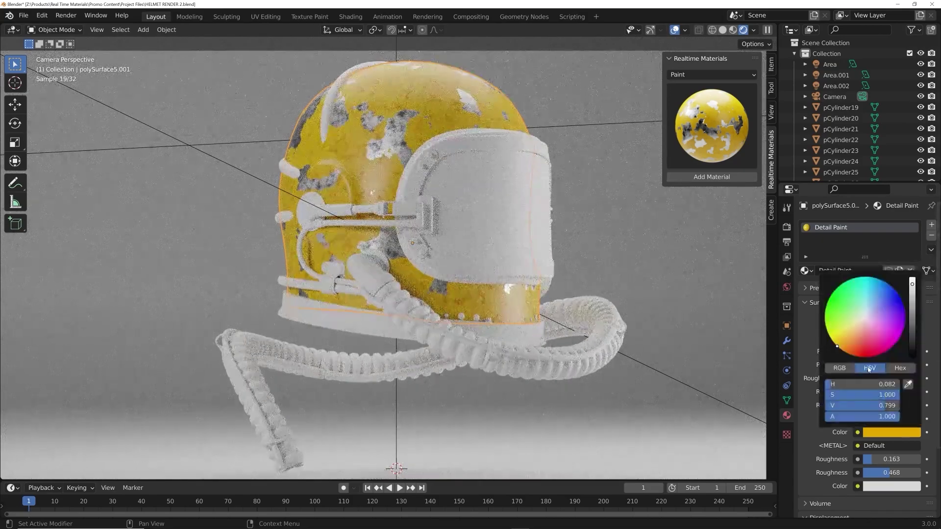
{"action": "left_click", "coordinate": [853, 353]}
Add a Glass material from the Realtime Materials library to the helmet's visor.
{"action": "left_click", "coordinate": [496, 185]}
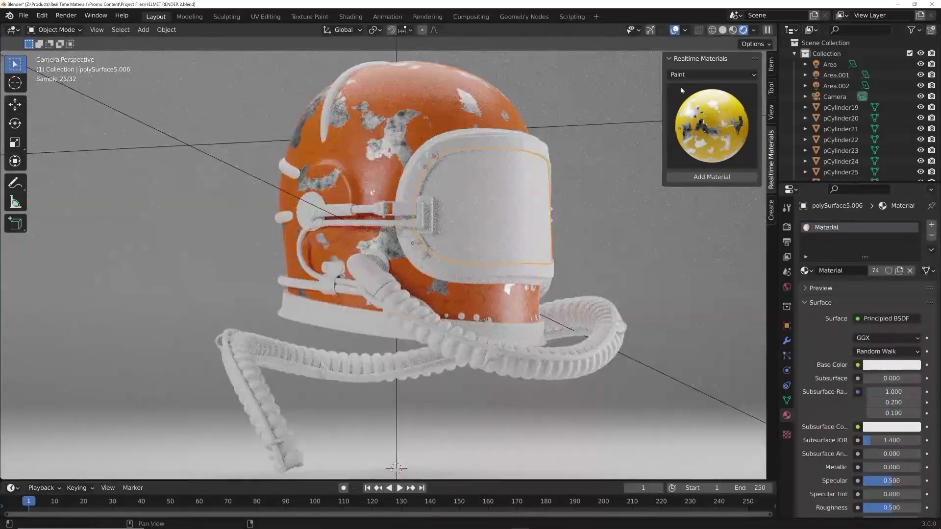
{"action": "left_click", "coordinate": [688, 76]}
{"action": "left_click", "coordinate": [688, 109]}
{"action": "left_click", "coordinate": [676, 142]}
{"action": "left_click", "coordinate": [474, 249]}
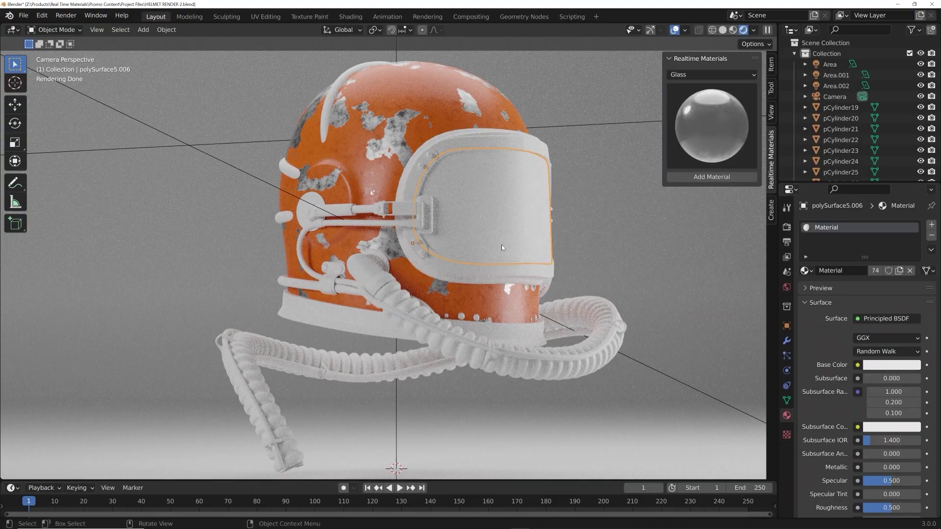
{"action": "left_click", "coordinate": [712, 176]}
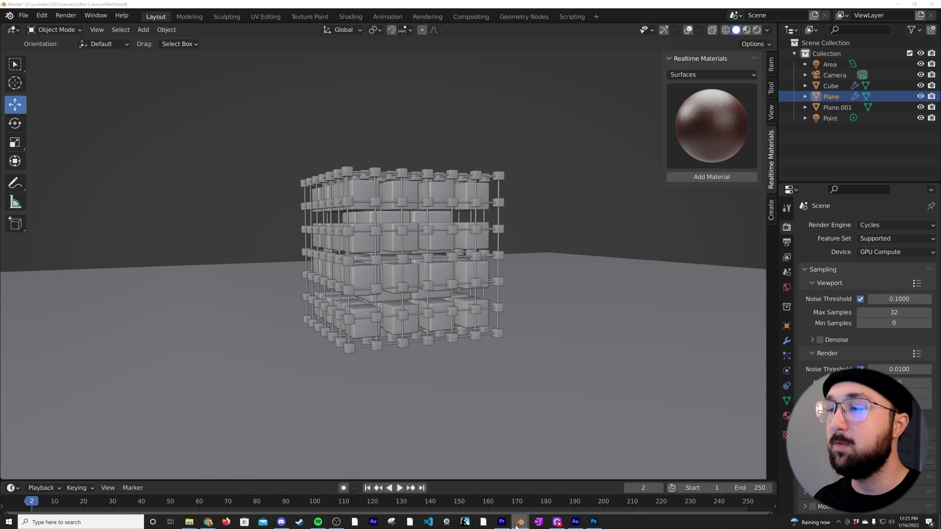
Open a new Blender window and delete the default camera, cube and light.
{"action": "right_click", "coordinate": [519, 523]}
{"action": "left_click", "coordinate": [496, 483]}
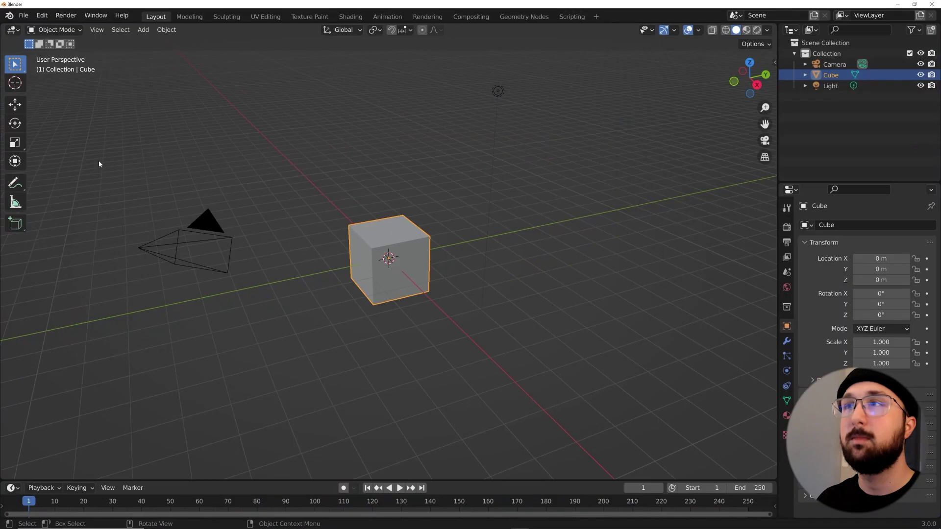
{"action": "left_click_drag", "start_coordinate": [98, 160], "coordinate": [563, 310]}
{"action": "key", "text": "Delete"}
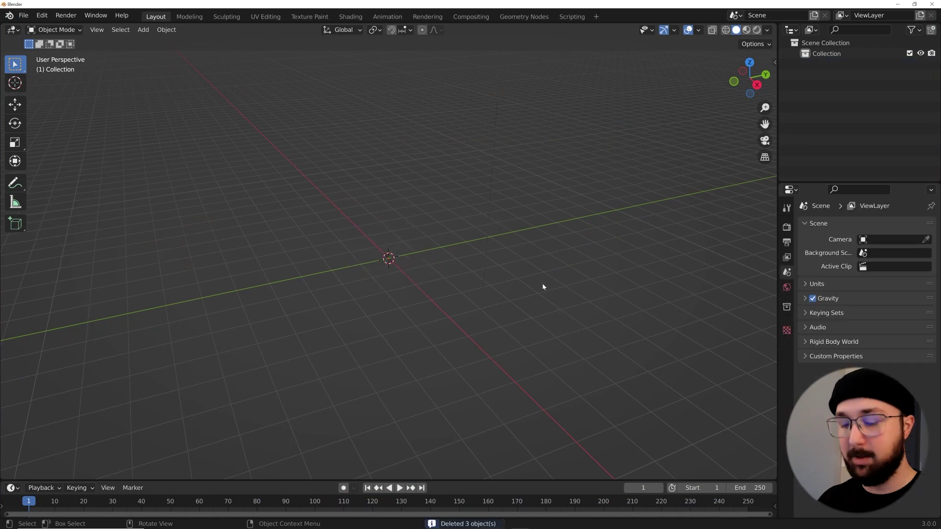
Add a mesh plane at the centre of the empty scene.
{"action": "key", "text": "shift+a"}
{"action": "mouse_move", "coordinate": [534, 189]}
{"action": "left_click", "coordinate": [569, 189]}
{"action": "middle_click_drag", "start_coordinate": [477, 279], "coordinate": [410, 279]}
{"action": "scroll", "coordinate": [410, 279], "scroll_direction": "up", "scroll_amount": 2}
Add a mesh cube and move it well away from the plane, to about X -3.1, Y -12.5, Z 7.7 m.
{"action": "key", "text": "shift+a"}
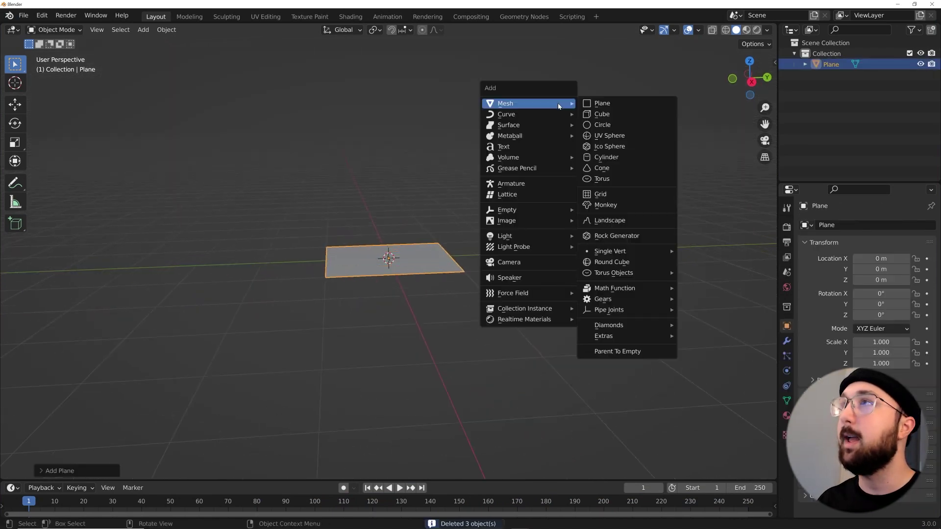
{"action": "left_click", "coordinate": [605, 114]}
{"action": "key", "text": "g"}
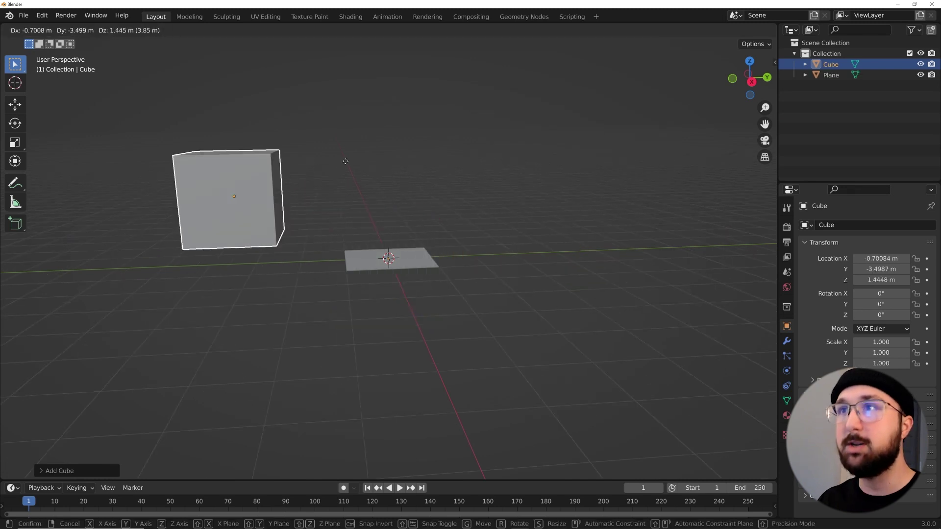
{"action": "left_click", "coordinate": [276, 270]}
{"action": "key", "text": "g"}
{"action": "left_click", "coordinate": [193, 176]}
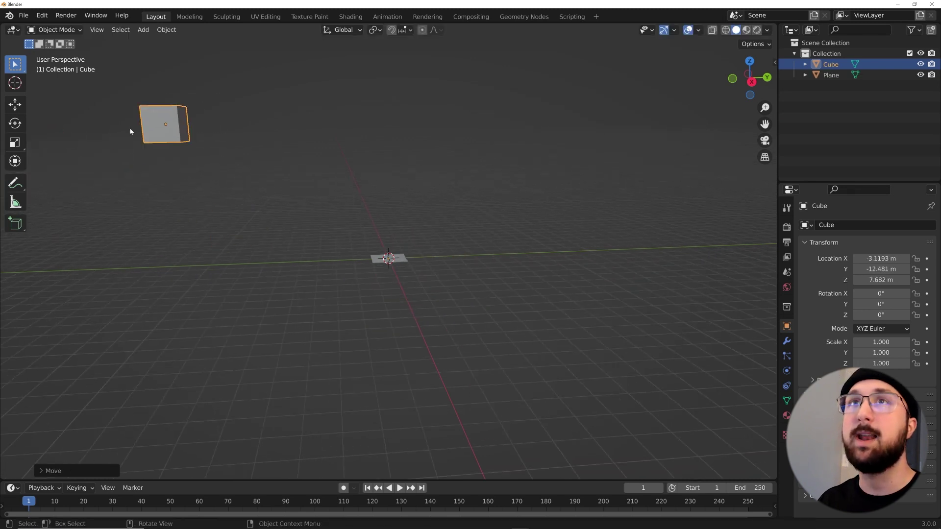
Select the plane, switch to the Geometry Nodes workspace and merge the spreadsheet area into the 3D viewport.
{"action": "scroll", "coordinate": [383, 281], "scroll_direction": "down", "scroll_amount": 1}
{"action": "scroll", "coordinate": [386, 282], "scroll_direction": "up", "scroll_amount": 9}
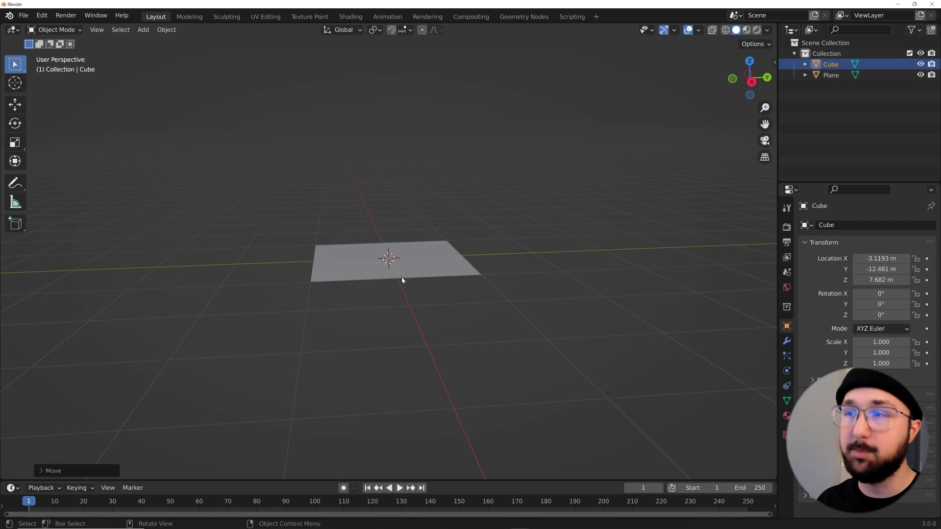
{"action": "left_click", "coordinate": [411, 276]}
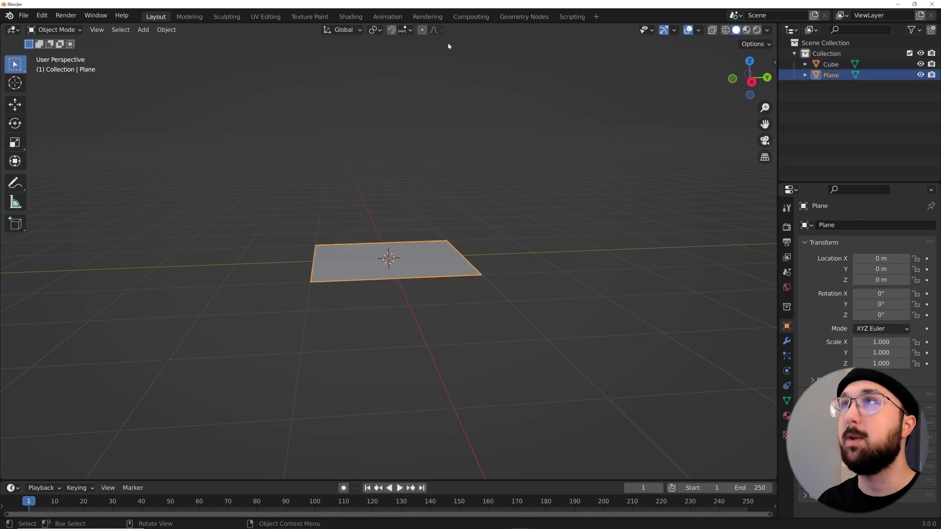
{"action": "left_click", "coordinate": [524, 16]}
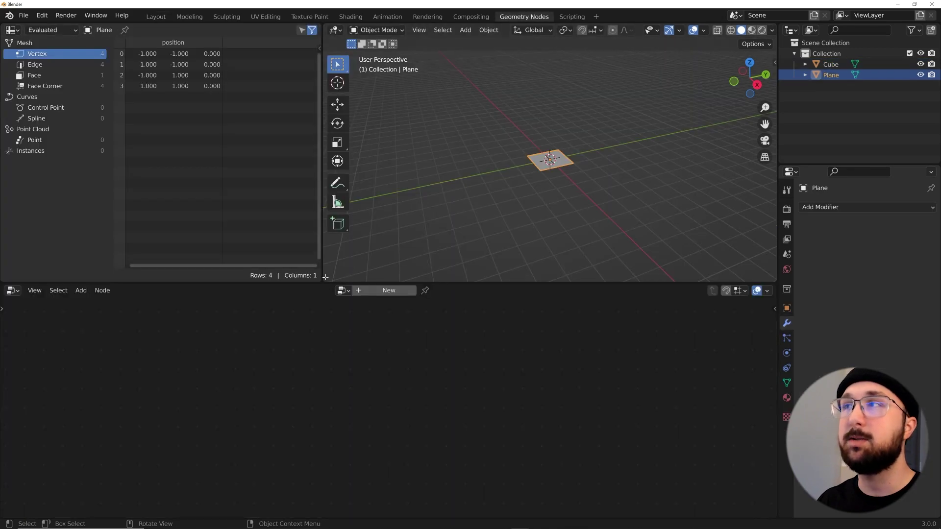
{"action": "left_click_drag", "start_coordinate": [325, 277], "coordinate": [285, 262]}
{"action": "scroll", "coordinate": [491, 183], "scroll_direction": "up", "scroll_amount": 5}
{"action": "middle_click_drag", "start_coordinate": [395, 221], "coordinate": [400, 177]}
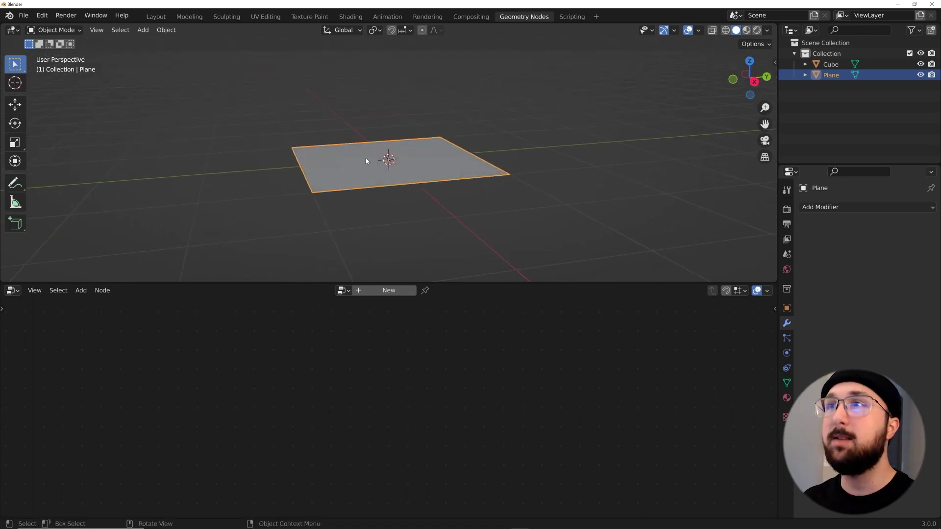
Create a new geometry node tree on the plane and delete its Group Input node.
{"action": "left_click", "coordinate": [390, 291]}
{"action": "scroll", "coordinate": [374, 342], "scroll_direction": "down", "scroll_amount": 2}
{"action": "left_click", "coordinate": [218, 419]}
{"action": "key", "text": "x"}
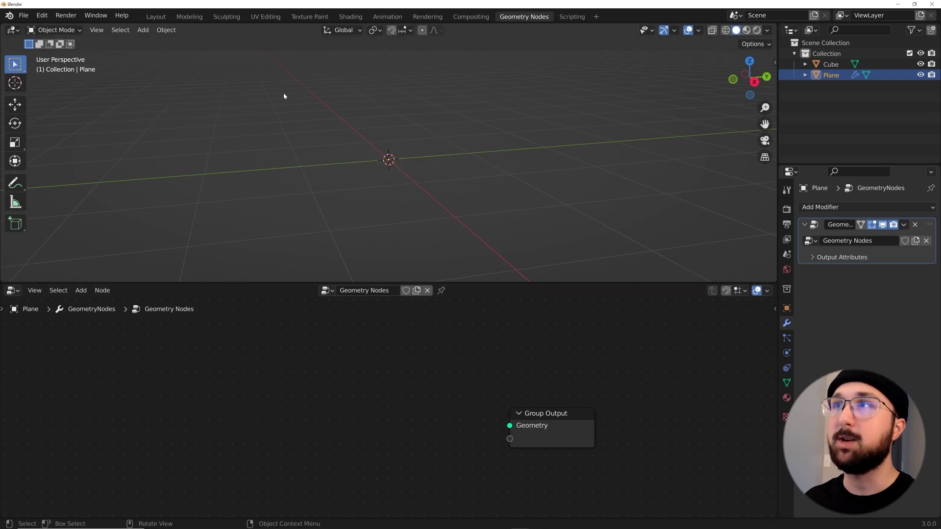
Add a Cube mesh primitive node and connect its Mesh output to the Group Output's Geometry input.
{"action": "key", "text": "shift+a"}
{"action": "mouse_move", "coordinate": [377, 375]}
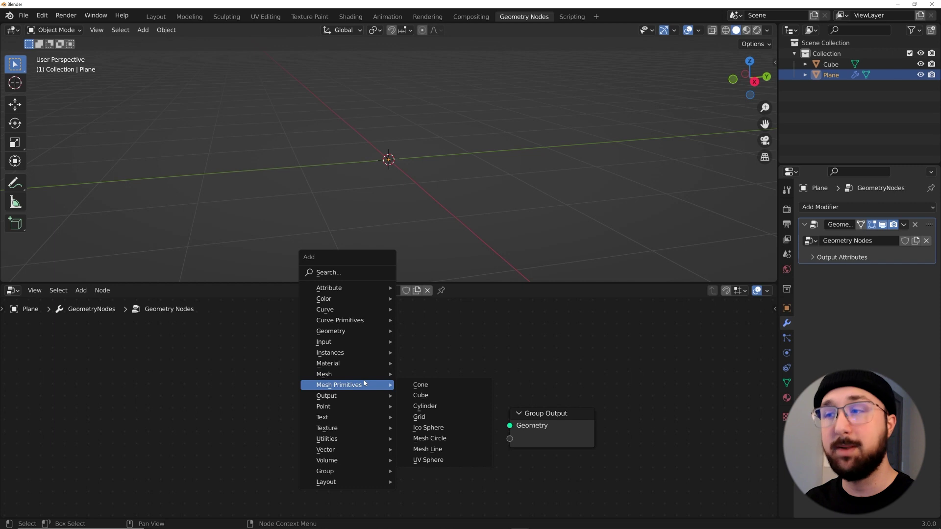
{"action": "left_click", "coordinate": [429, 396]}
{"action": "left_click_drag", "start_coordinate": [339, 388], "coordinate": [511, 429]}
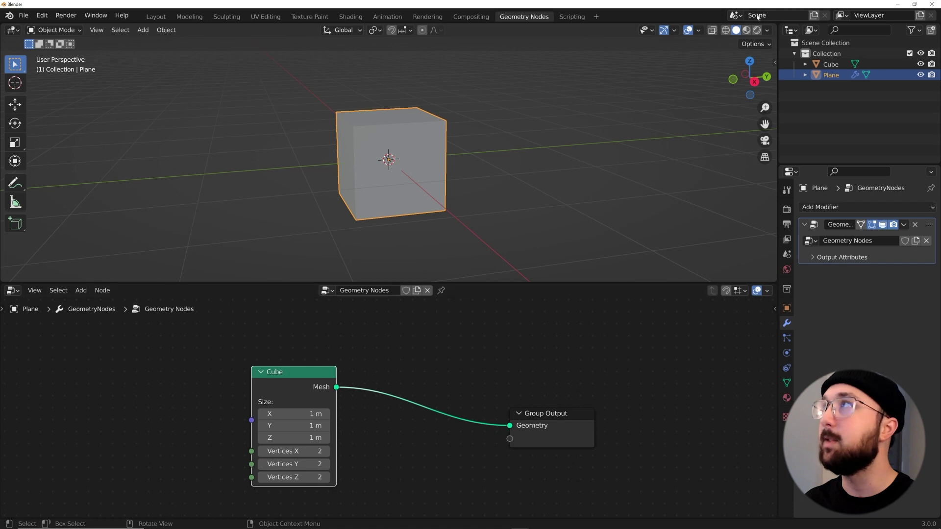
Examine the generated cube's corner points in wireframe from several angles and return to solid shading.
{"action": "left_click", "coordinate": [725, 31]}
{"action": "middle_click_drag", "start_coordinate": [436, 193], "coordinate": [485, 173]}
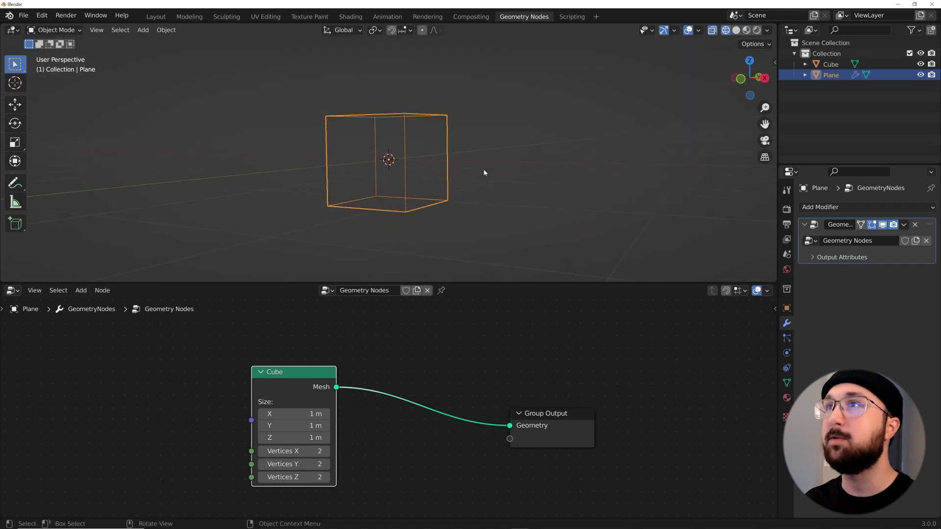
{"action": "middle_click_drag", "start_coordinate": [399, 189], "coordinate": [446, 204]}
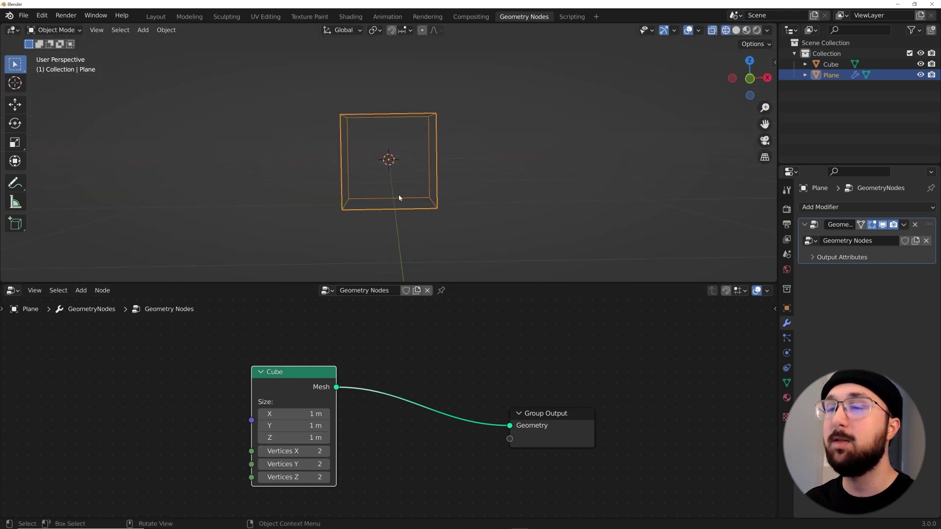
{"action": "left_click_drag", "start_coordinate": [308, 450], "coordinate": [289, 477]}
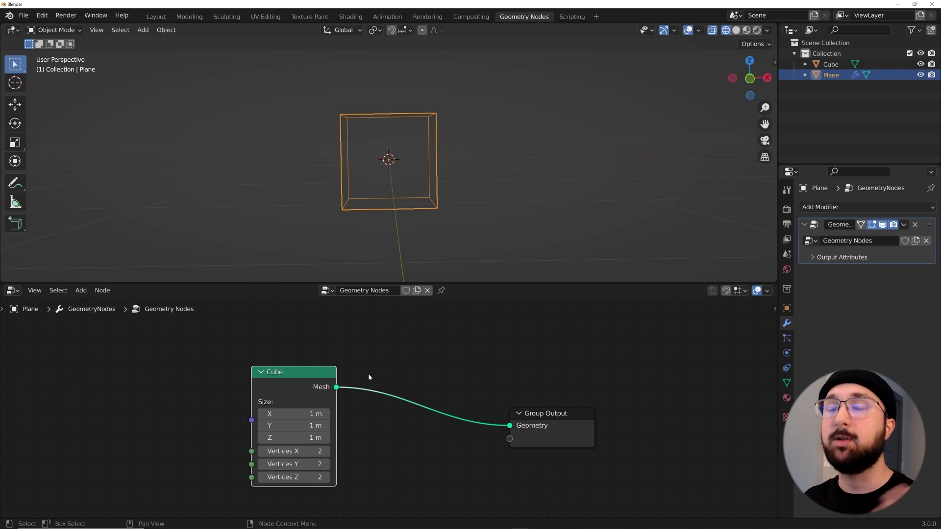
{"action": "middle_click_drag", "start_coordinate": [431, 206], "coordinate": [504, 181]}
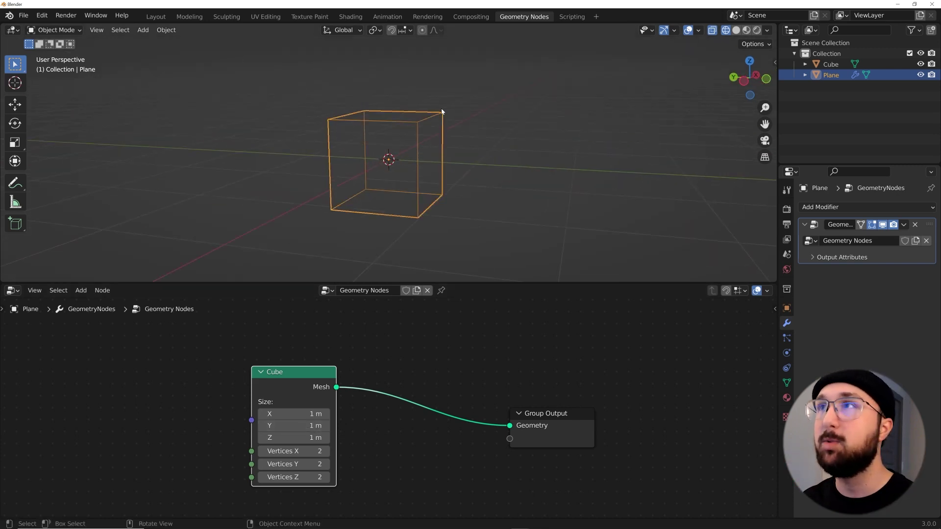
{"action": "middle_click_drag", "start_coordinate": [609, 98], "coordinate": [596, 106]}
{"action": "left_click", "coordinate": [736, 30]}
Insert an Instance on Points node between the Cube node and the Group Output.
{"action": "key", "text": "shift+a"}
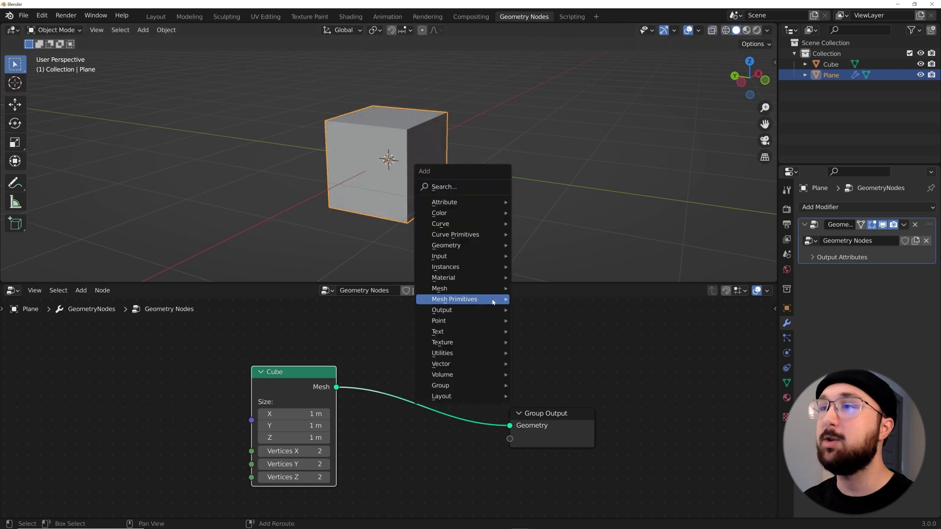
{"action": "key", "text": "shift+a"}
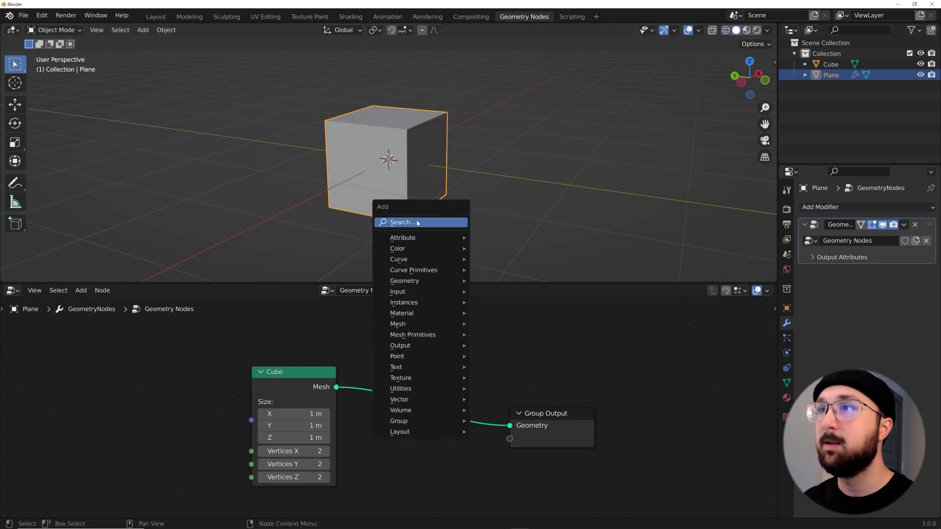
{"action": "left_click", "coordinate": [397, 219]}
{"action": "type", "text": "inst"}
{"action": "key", "text": "Down"}
{"action": "key", "text": "Down"}
{"action": "key", "text": "Down"}
{"action": "key", "text": "Return"}
{"action": "left_click", "coordinate": [425, 364]}
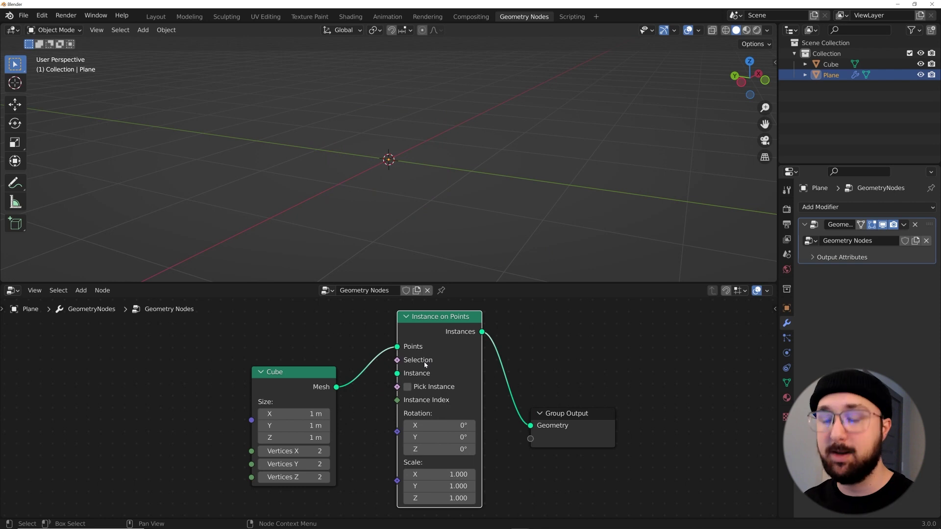
Bring the scene's Cube object into the plane's node tree as an Object Info node.
{"action": "scroll", "coordinate": [393, 392], "scroll_direction": "down", "scroll_amount": 2}
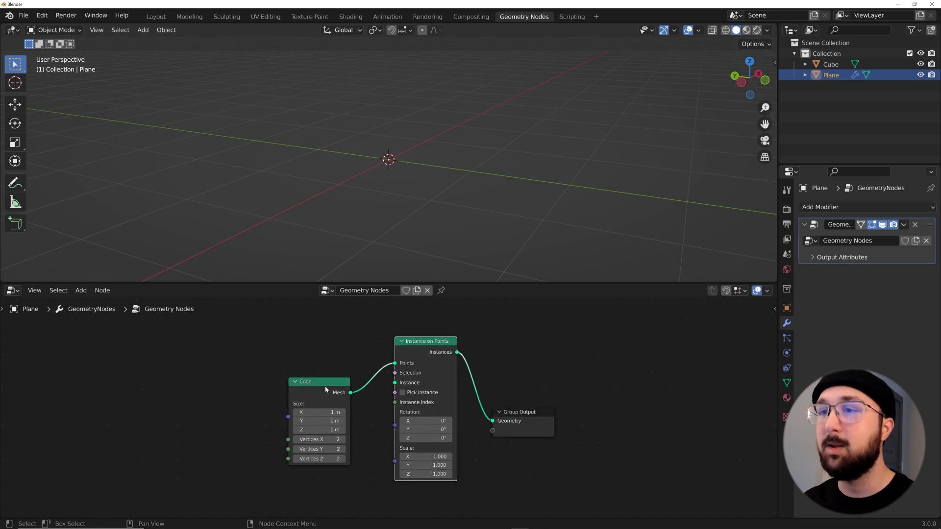
{"action": "left_click", "coordinate": [836, 65]}
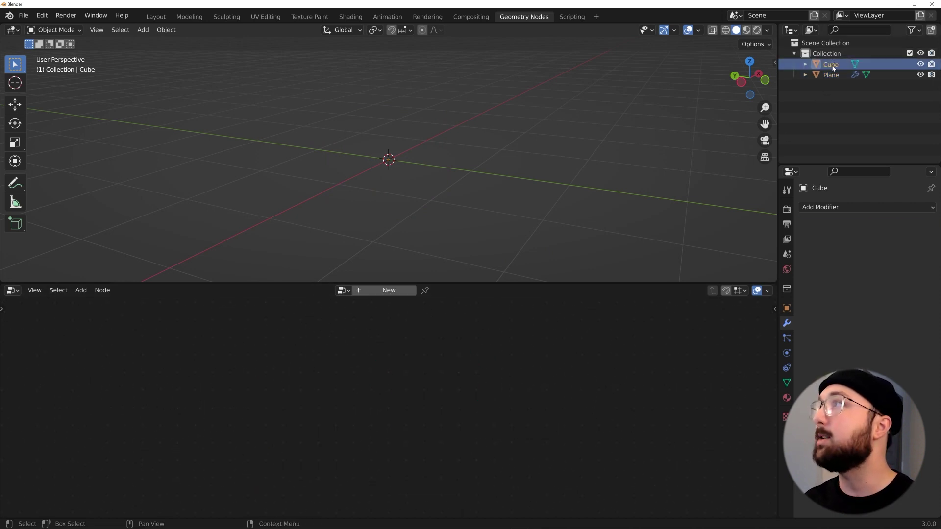
{"action": "left_click", "coordinate": [830, 75]}
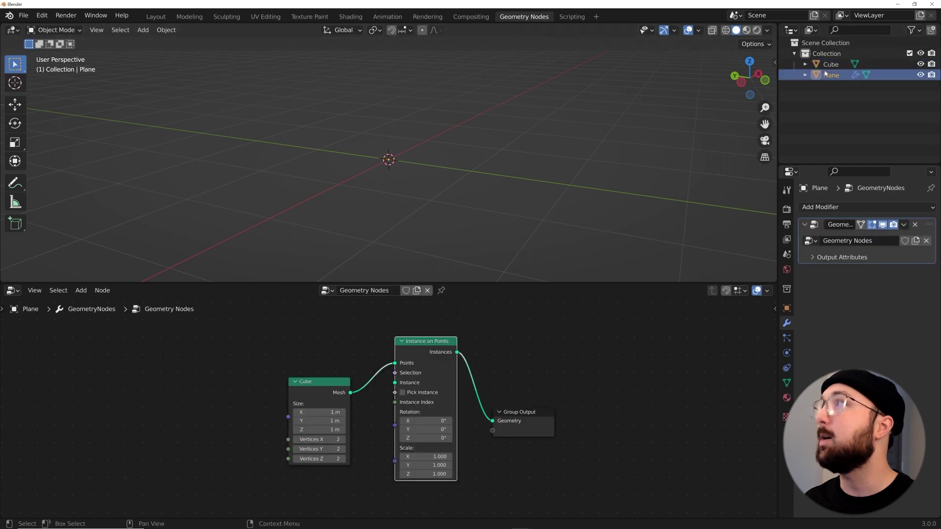
{"action": "left_click_drag", "start_coordinate": [829, 64], "coordinate": [219, 428]}
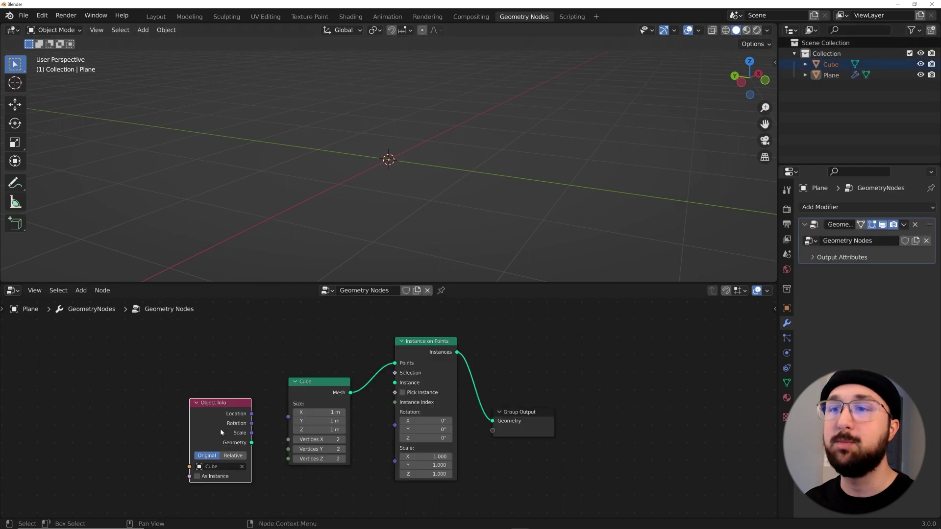
Rearrange the Cube and Object Info nodes and connect Object Info's Geometry to the Instance input of Instance on Points.
{"action": "left_click_drag", "start_coordinate": [295, 407], "coordinate": [295, 358]}
{"action": "left_click_drag", "start_coordinate": [198, 408], "coordinate": [246, 426]}
{"action": "left_click_drag", "start_coordinate": [300, 461], "coordinate": [401, 383]}
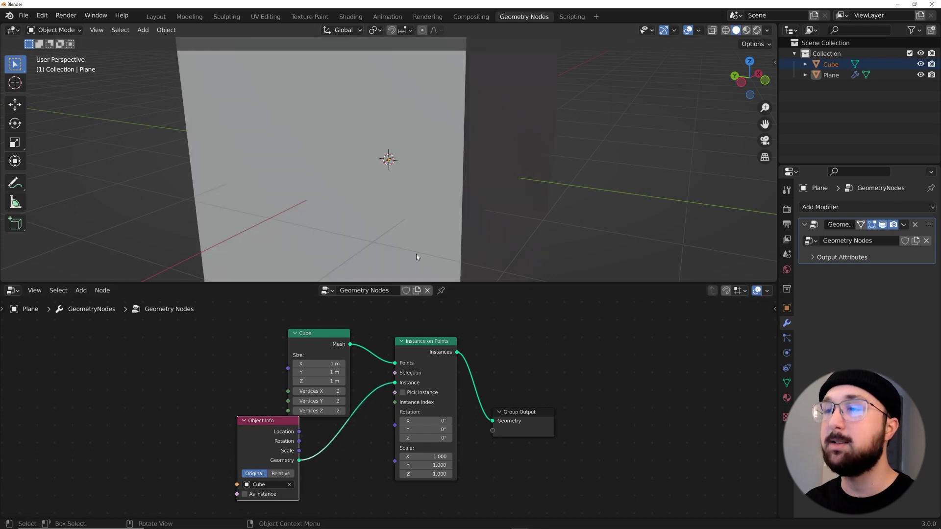
Set the scale of the Instance on Points node to 0.430 on all three axes.
{"action": "left_click_drag", "start_coordinate": [434, 457], "coordinate": [419, 474]}
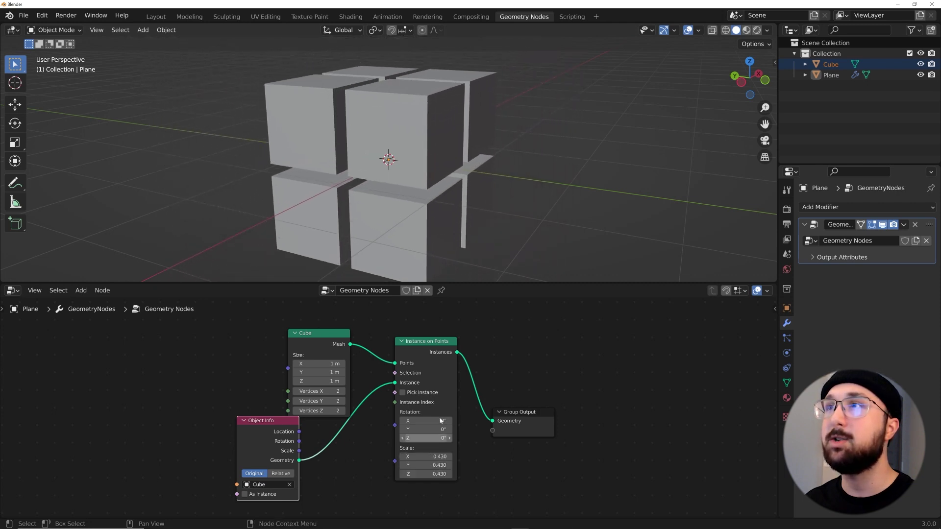
Add a Bevel modifier to the original Cube object with 5 segments and an amount of 0.025 m.
{"action": "left_click", "coordinate": [831, 64]}
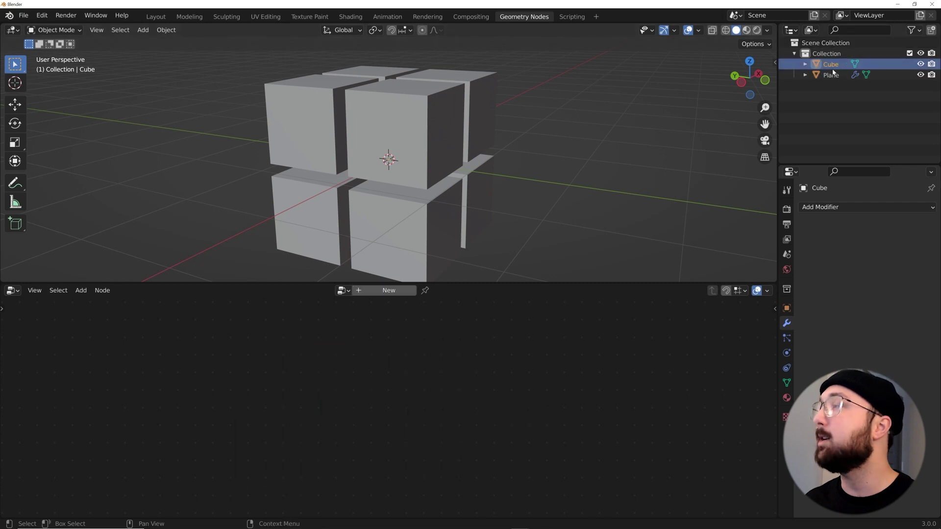
{"action": "left_click", "coordinate": [853, 209]}
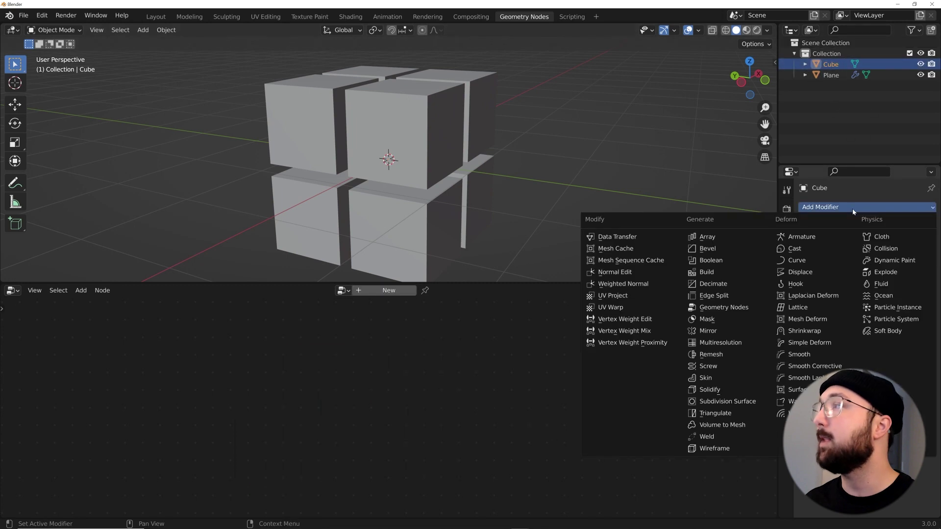
{"action": "left_click", "coordinate": [714, 248]}
{"action": "left_click", "coordinate": [916, 279]}
{"action": "left_click", "coordinate": [917, 280]}
{"action": "left_click", "coordinate": [916, 280]}
{"action": "left_click", "coordinate": [917, 280]}
{"action": "right_click", "coordinate": [591, 81]}
{"action": "left_click", "coordinate": [591, 81]}
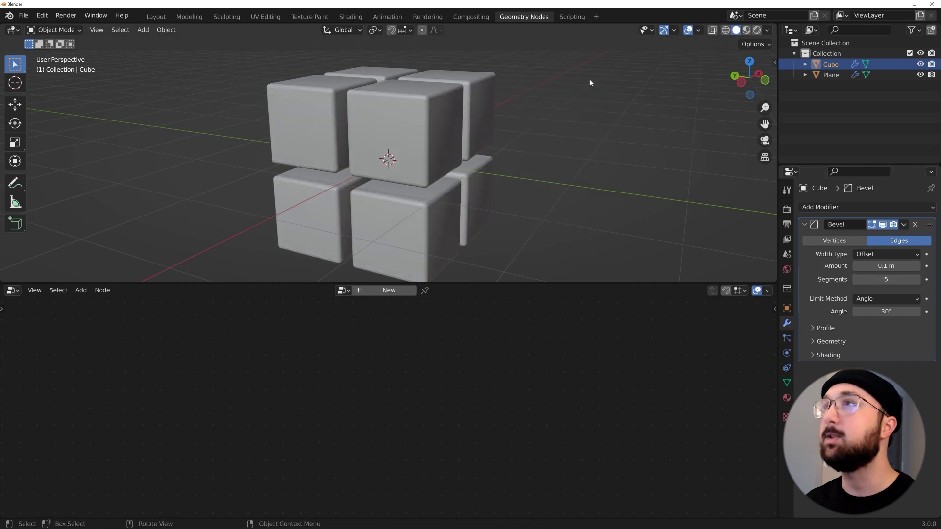
{"action": "middle_click_drag", "start_coordinate": [588, 90], "coordinate": [500, 174]}
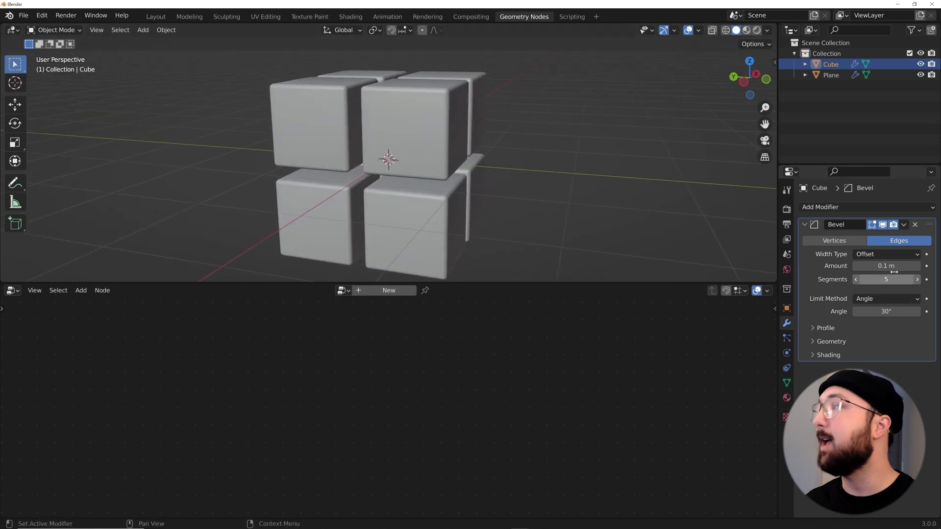
{"action": "left_click_drag", "start_coordinate": [887, 265], "coordinate": [848, 265]}
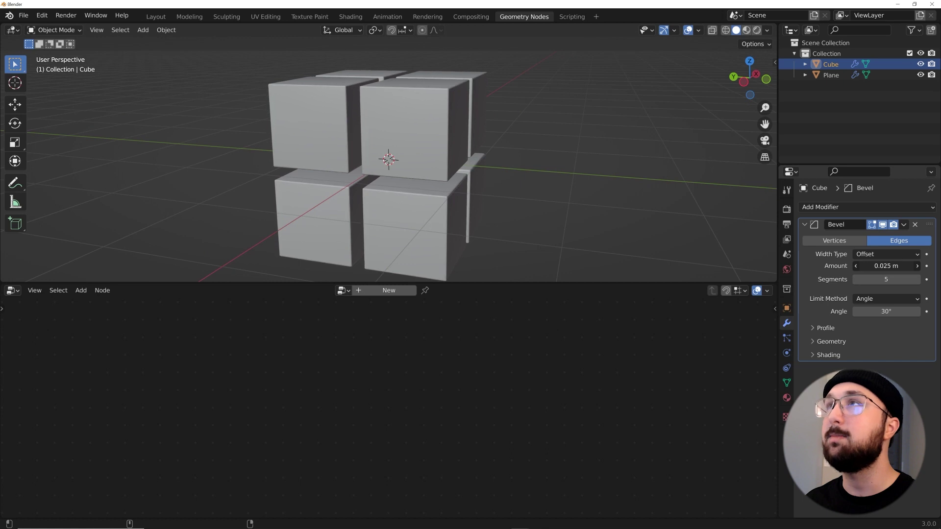
Reselect the Plane, move its Cube node clear of the Object Info node, and place a duplicate of that Cube node below Object Info.
{"action": "left_click", "coordinate": [831, 75]}
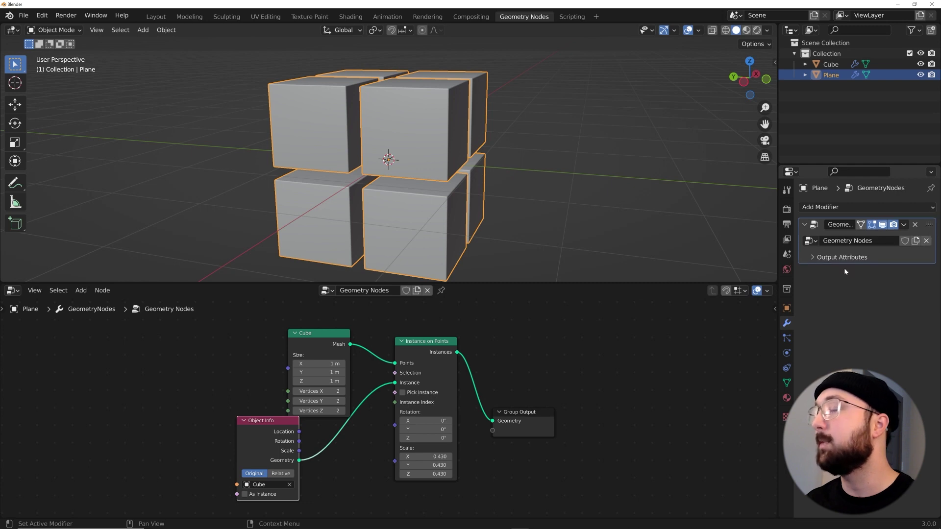
{"action": "left_click_drag", "start_coordinate": [318, 334], "coordinate": [269, 322]}
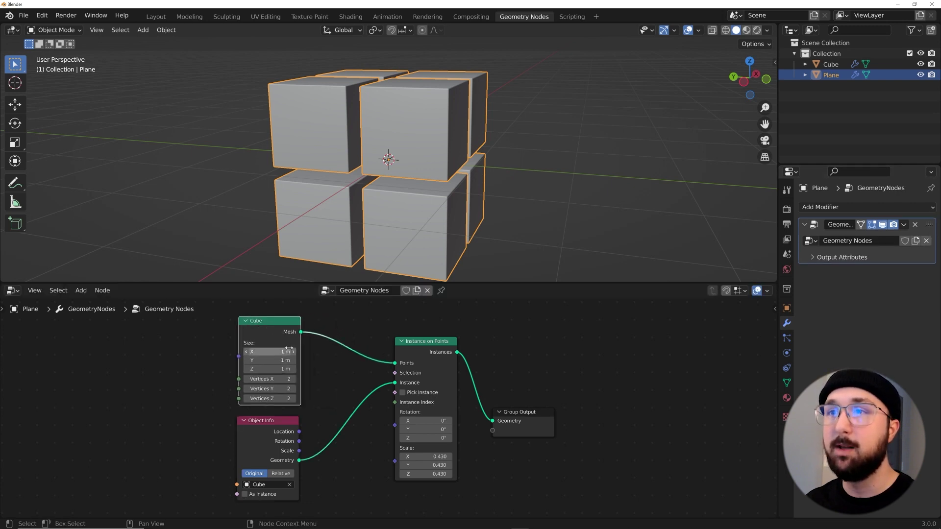
{"action": "scroll", "coordinate": [289, 351], "scroll_direction": "down", "scroll_amount": 3}
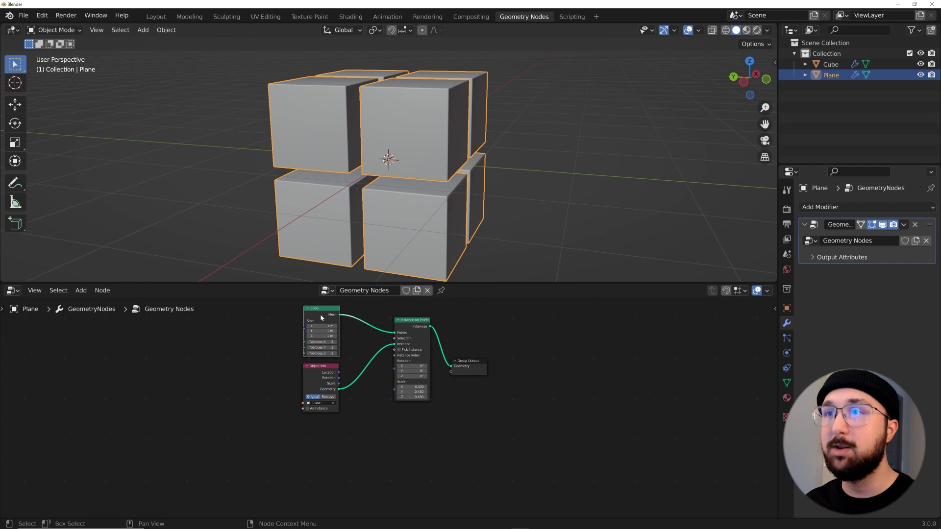
{"action": "key", "text": "shift+d"}
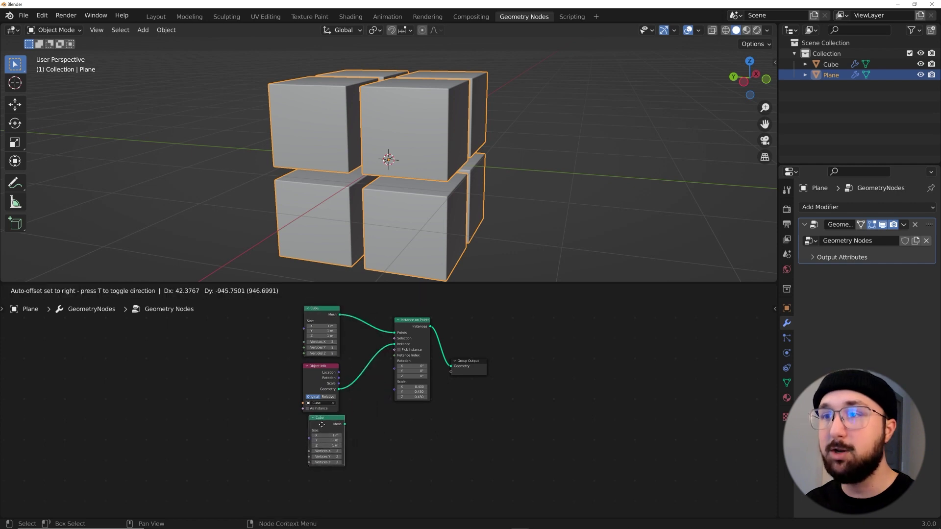
{"action": "left_click", "coordinate": [321, 429]}
{"action": "scroll", "coordinate": [432, 408], "scroll_direction": "up", "scroll_amount": 2}
Insert a Join Geometry node before the Group Output and connect the duplicated Cube node's Mesh to it.
{"action": "key", "text": "shift+a"}
{"action": "left_click", "coordinate": [458, 309]}
{"action": "type", "text": "join"}
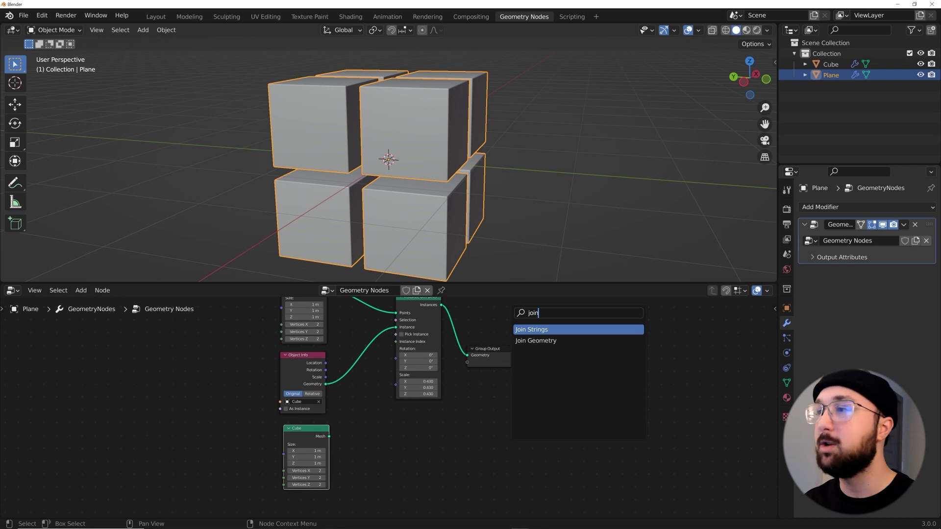
{"action": "key", "text": "Down"}
{"action": "key", "text": "Return"}
{"action": "left_click", "coordinate": [501, 354]}
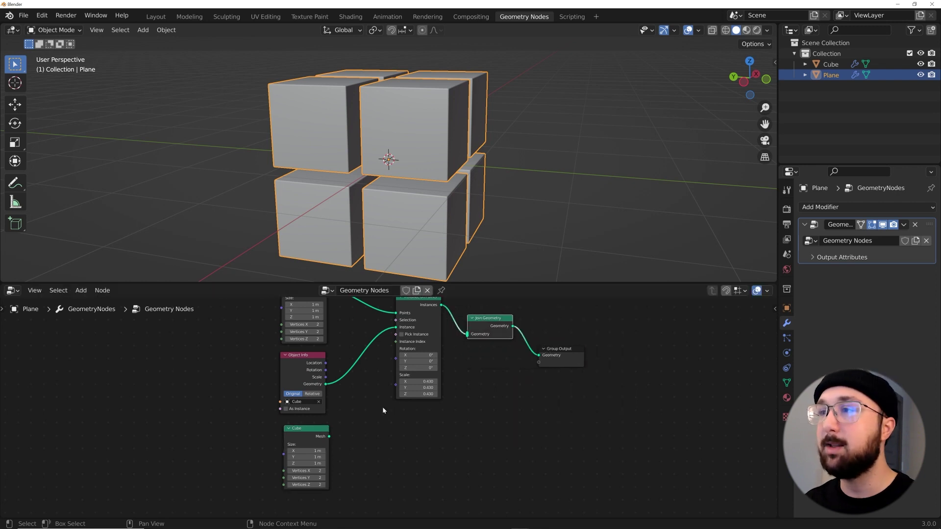
{"action": "left_click_drag", "start_coordinate": [330, 438], "coordinate": [467, 333]}
{"action": "middle_click_drag", "start_coordinate": [456, 255], "coordinate": [433, 199]}
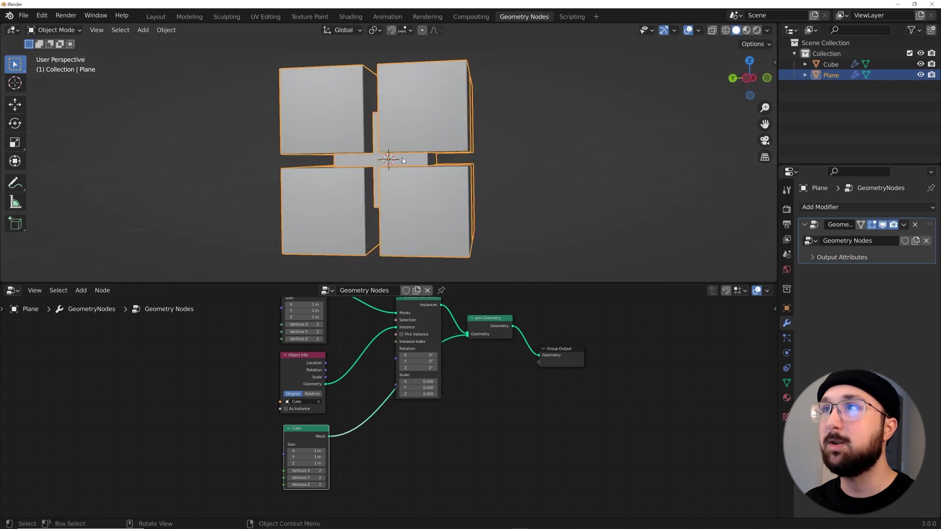
Set the duplicated Cube node's size to 2.15 m on all axes and inspect the nested cubes in wireframe.
{"action": "scroll", "coordinate": [316, 441], "scroll_direction": "up", "scroll_amount": 4}
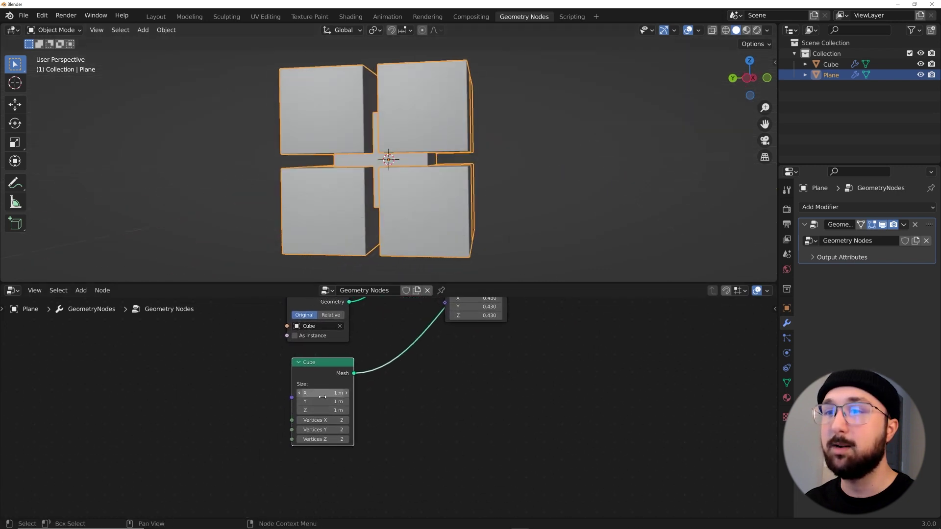
{"action": "left_click_drag", "start_coordinate": [322, 393], "coordinate": [379, 411]}
{"action": "middle_click_drag", "start_coordinate": [452, 181], "coordinate": [566, 122]}
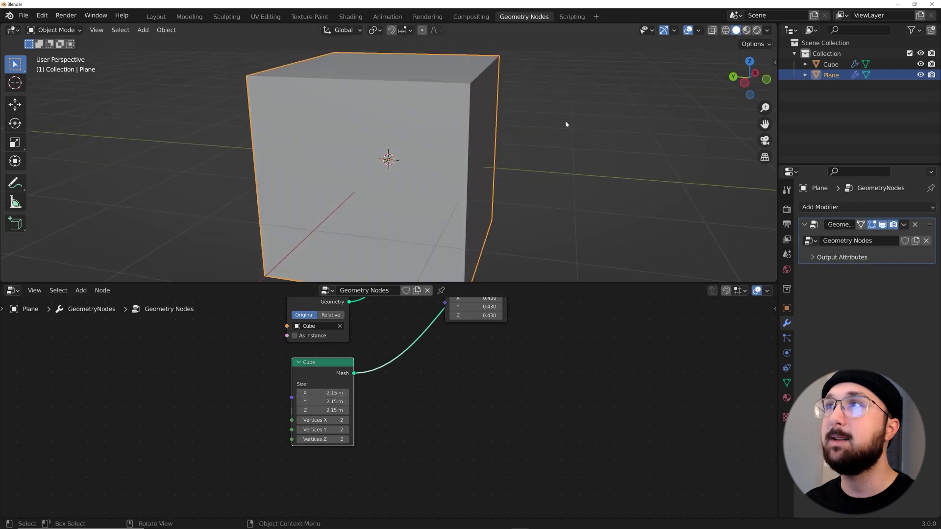
{"action": "left_click", "coordinate": [726, 30]}
{"action": "middle_click_drag", "start_coordinate": [494, 160], "coordinate": [435, 143]}
{"action": "left_click", "coordinate": [500, 164]}
{"action": "mouse_move", "coordinate": [499, 164]}
{"action": "middle_mouse_down"}
{"action": "mouse_move", "coordinate": [467, 156]}
{"action": "mouse_move", "coordinate": [515, 209]}
{"action": "middle_mouse_up"}
{"action": "left_click", "coordinate": [515, 211]}
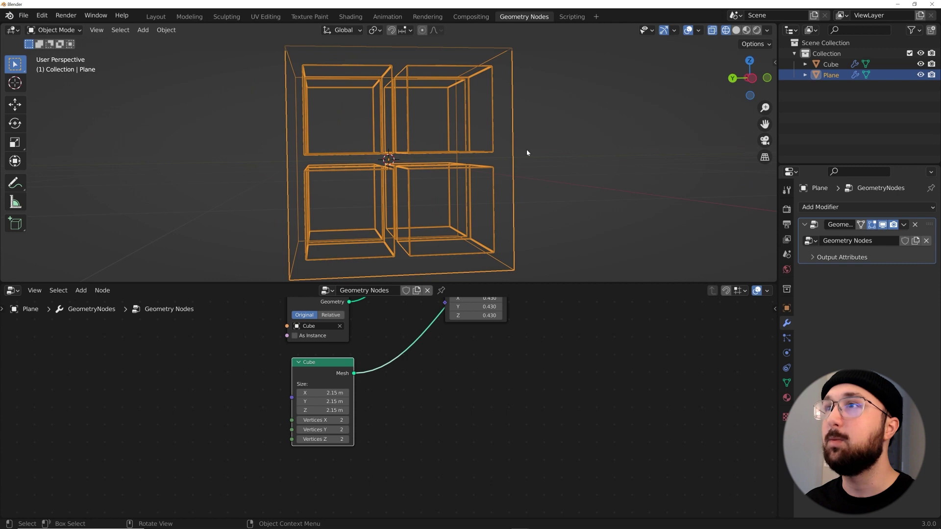
Set the duplicated Cube node's vertices to 4 on X, Y and Z, and return the viewport to solid shading.
{"action": "left_click_drag", "start_coordinate": [321, 420], "coordinate": [321, 439]}
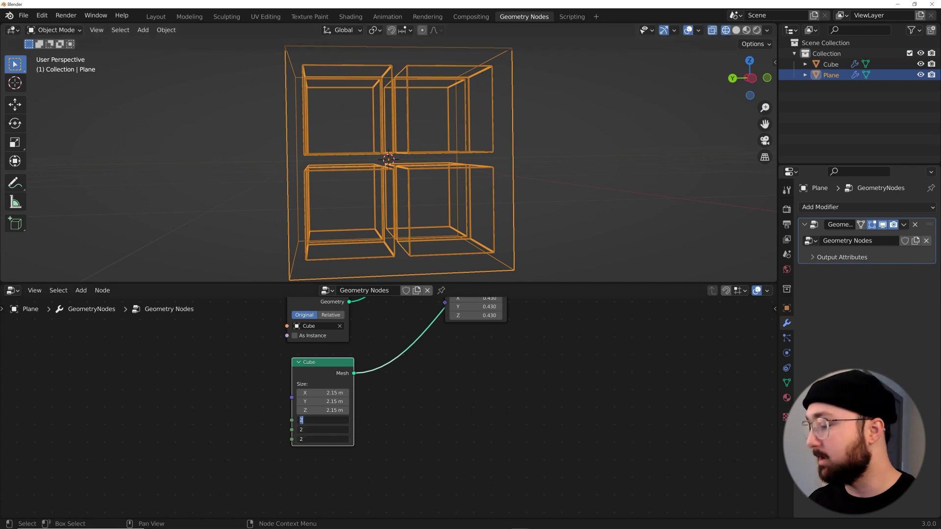
{"action": "key", "text": "Return"}
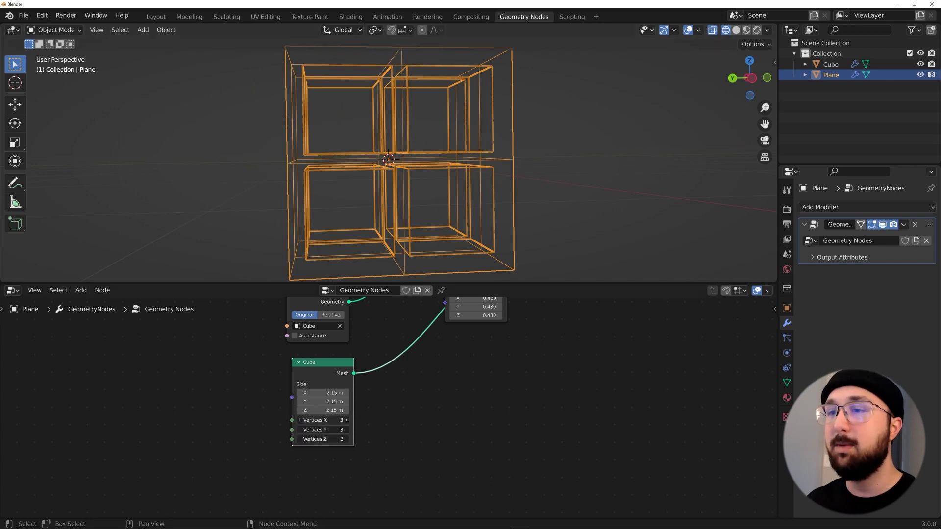
{"action": "key", "text": "Return"}
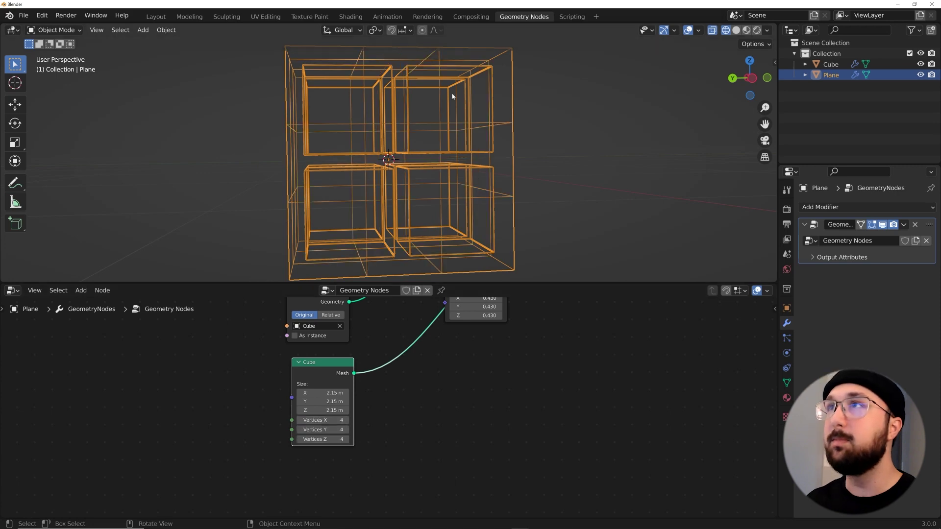
{"action": "middle_click_drag", "start_coordinate": [450, 97], "coordinate": [533, 154]}
{"action": "left_click", "coordinate": [535, 153]}
{"action": "left_click", "coordinate": [736, 30]}
Duplicate the Instance on Points node and insert the copy between the lower Cube node and Join Geometry.
{"action": "scroll", "coordinate": [462, 343], "scroll_direction": "down", "scroll_amount": 4}
{"action": "left_click", "coordinate": [426, 333]}
{"action": "key", "text": "shift+d"}
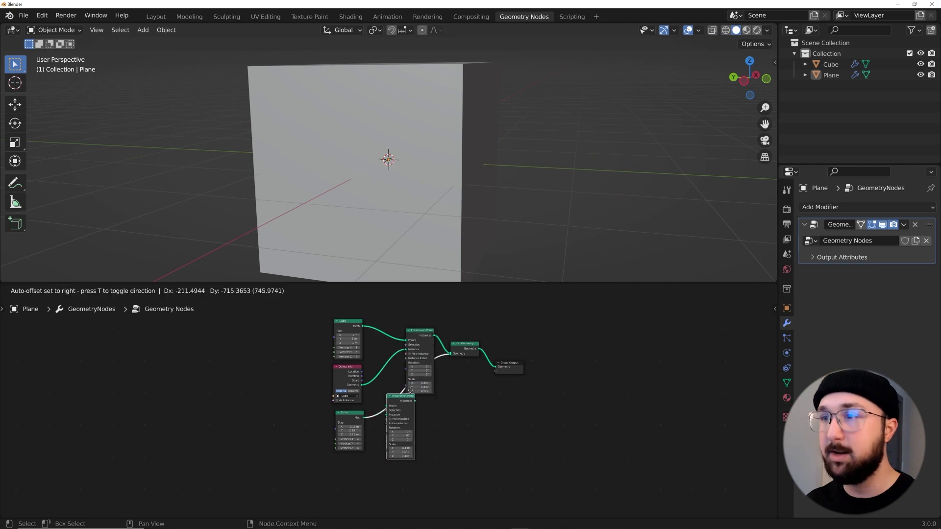
{"action": "left_click", "coordinate": [409, 395]}
{"action": "left_click", "coordinate": [419, 401]}
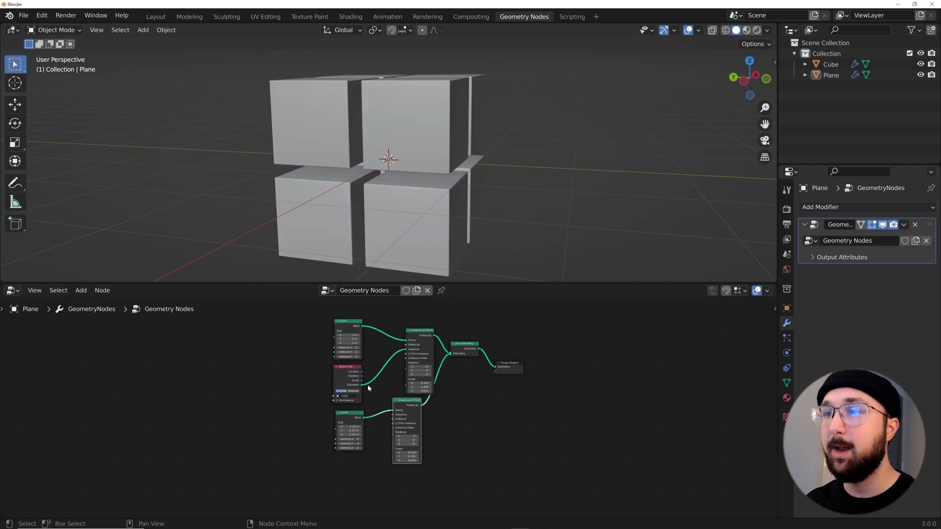
Connect Object Info's Geometry to the Instance input of the second Instance on Points, and move Object Info away from the Cube nodes.
{"action": "scroll", "coordinate": [387, 406], "scroll_direction": "up", "scroll_amount": 2}
{"action": "left_click_drag", "start_coordinate": [349, 375], "coordinate": [376, 378]}
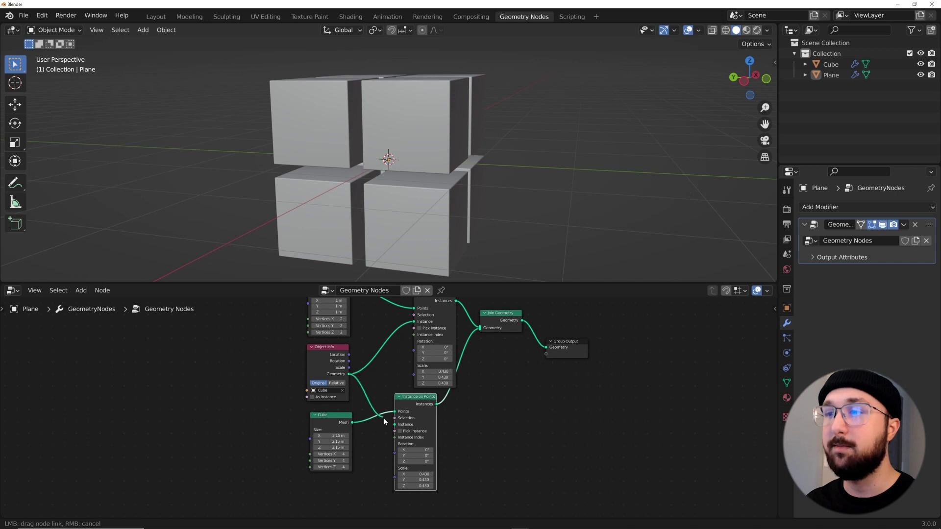
{"action": "left_click_drag", "start_coordinate": [393, 426], "coordinate": [394, 424]}
{"action": "left_click_drag", "start_coordinate": [336, 388], "coordinate": [241, 377]}
Set the second Instance on Points node's scale to 0.240 on all axes and inspect the resulting structure.
{"action": "scroll", "coordinate": [402, 458], "scroll_direction": "up", "scroll_amount": 2}
{"action": "left_click_drag", "start_coordinate": [431, 479], "coordinate": [409, 496]}
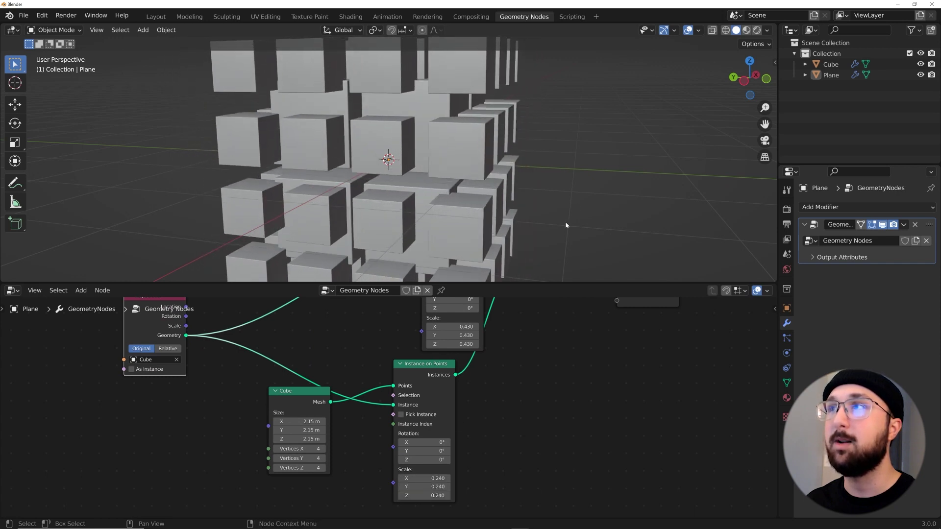
{"action": "middle_click_drag", "start_coordinate": [561, 203], "coordinate": [563, 185]}
{"action": "scroll", "coordinate": [562, 185], "scroll_direction": "up", "scroll_amount": 3}
{"action": "scroll", "coordinate": [470, 170], "scroll_direction": "down", "scroll_amount": 4}
{"action": "middle_click_drag", "start_coordinate": [470, 170], "coordinate": [489, 174]}
{"action": "scroll", "coordinate": [503, 192], "scroll_direction": "up", "scroll_amount": 2}
{"action": "scroll", "coordinate": [431, 197], "scroll_direction": "down", "scroll_amount": 4}
Duplicate the lower Cube node together with its Instance on Points node and place the pair beneath the originals.
{"action": "scroll", "coordinate": [390, 409], "scroll_direction": "down", "scroll_amount": 10}
{"action": "left_click_drag", "start_coordinate": [402, 390], "coordinate": [415, 390]}
{"action": "left_click", "coordinate": [347, 400]}
{"action": "scroll", "coordinate": [376, 414], "scroll_direction": "up", "scroll_amount": 1}
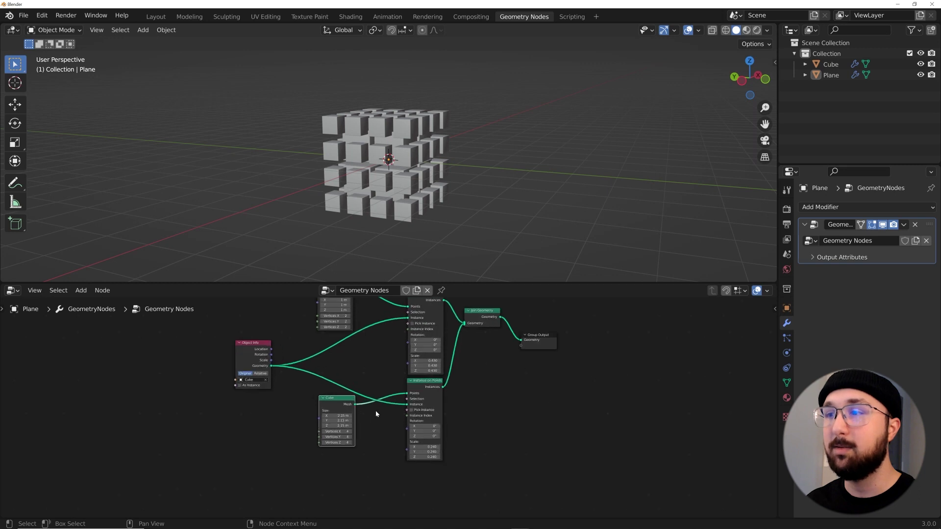
{"action": "left_click", "coordinate": [420, 387]}
{"action": "left_click", "coordinate": [330, 409]}
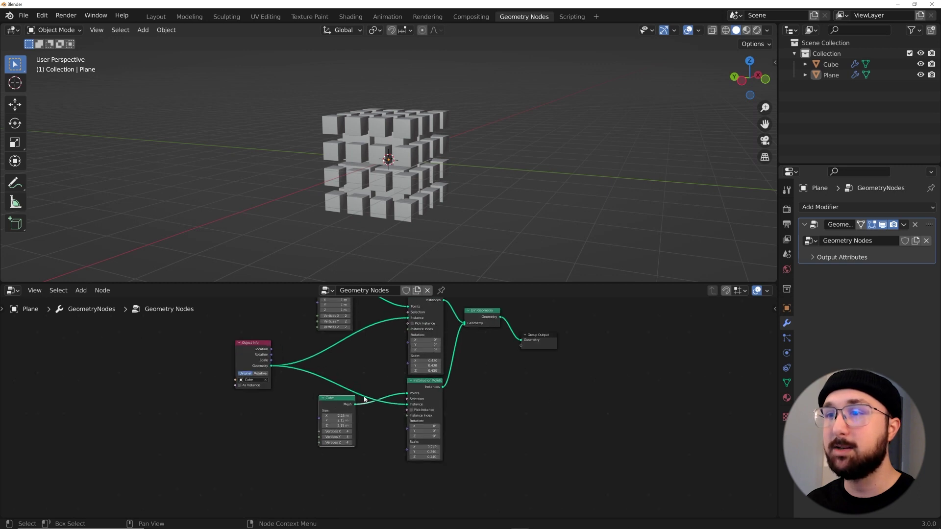
{"action": "left_click", "coordinate": [418, 389], "text": "shift"}
{"action": "key", "text": "shift+d"}
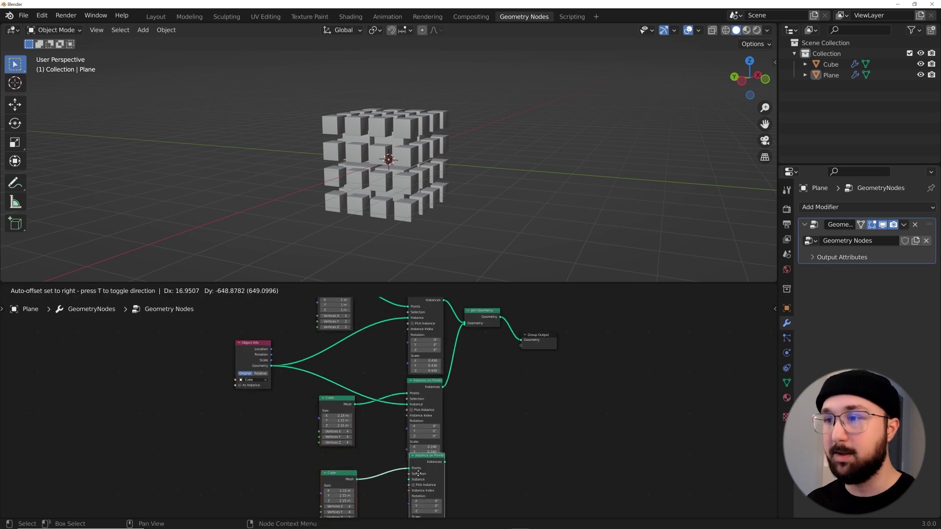
{"action": "left_click", "coordinate": [418, 498]}
Move the Object Info node down and connect its Geometry to the Instance input of the third Instance on Points.
{"action": "middle_click_drag", "start_coordinate": [428, 464], "coordinate": [424, 389]}
{"action": "scroll", "coordinate": [378, 380], "scroll_direction": "down", "scroll_amount": 1}
{"action": "scroll", "coordinate": [295, 344], "scroll_direction": "down", "scroll_amount": 3}
{"action": "left_click_drag", "start_coordinate": [278, 326], "coordinate": [279, 401]}
{"action": "scroll", "coordinate": [328, 427], "scroll_direction": "up", "scroll_amount": 11}
{"action": "middle_click_drag", "start_coordinate": [351, 405], "coordinate": [363, 376]}
{"action": "scroll", "coordinate": [363, 376], "scroll_direction": "down", "scroll_amount": 2}
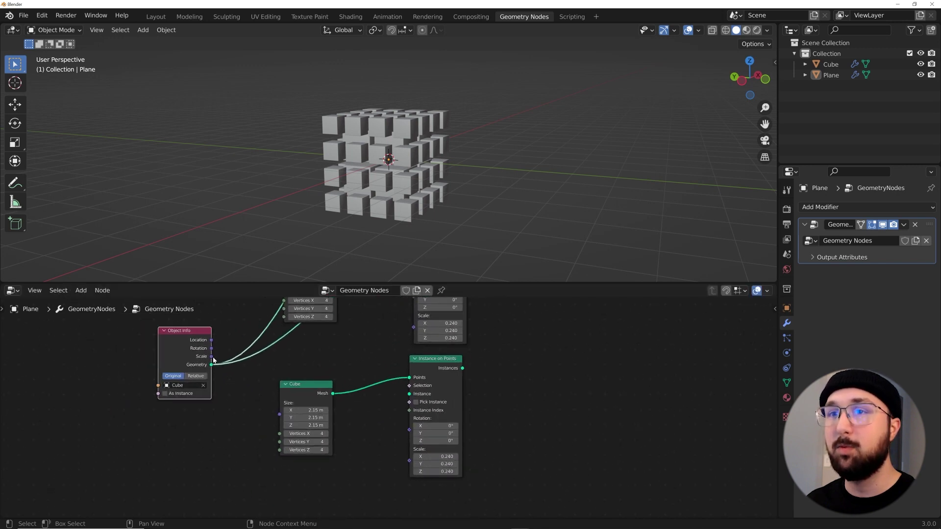
{"action": "left_click_drag", "start_coordinate": [212, 366], "coordinate": [410, 394]}
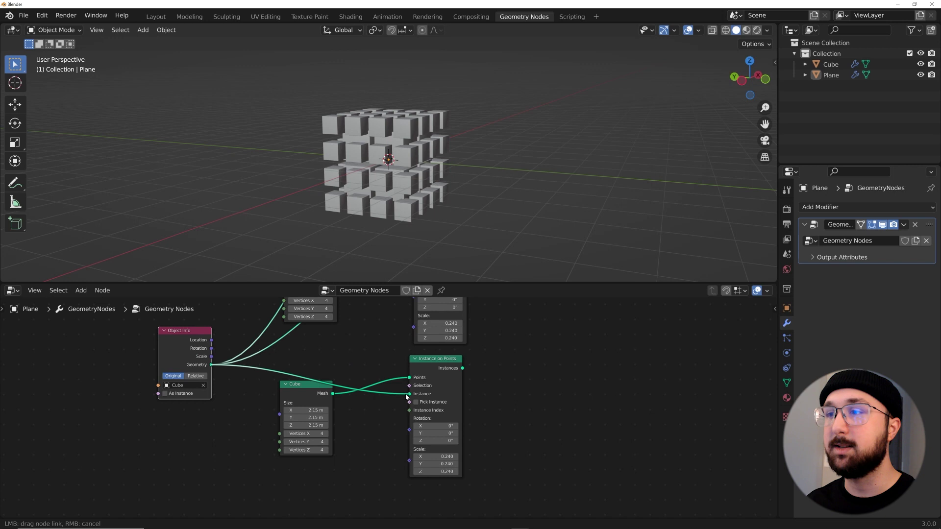
Move the Join Geometry node lower and connect the third Instance on Points node's Instances output to it.
{"action": "scroll", "coordinate": [474, 371], "scroll_direction": "down", "scroll_amount": 2}
{"action": "middle_click_drag", "start_coordinate": [466, 372], "coordinate": [397, 442]}
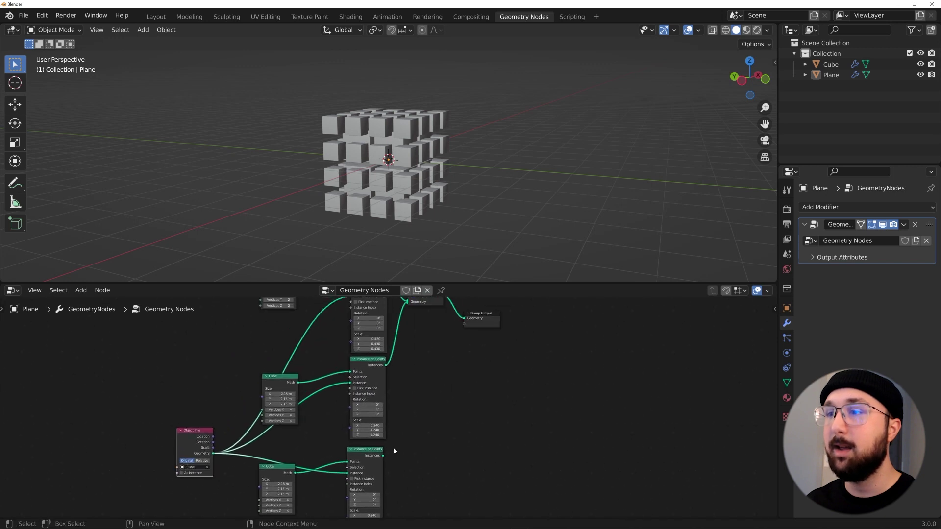
{"action": "scroll", "coordinate": [413, 304], "scroll_direction": "down", "scroll_amount": 1}
{"action": "middle_click_drag", "start_coordinate": [413, 305], "coordinate": [415, 314]}
{"action": "left_click_drag", "start_coordinate": [419, 311], "coordinate": [425, 414]}
{"action": "scroll", "coordinate": [423, 413], "scroll_direction": "up", "scroll_amount": 5}
{"action": "middle_click_drag", "start_coordinate": [417, 404], "coordinate": [433, 341]}
{"action": "left_click_drag", "start_coordinate": [386, 396], "coordinate": [434, 336]}
Set the third Cube node's size to 2.59 m and its vertices to 5 on all axes.
{"action": "scroll", "coordinate": [338, 418], "scroll_direction": "up", "scroll_amount": 6}
{"action": "middle_click_drag", "start_coordinate": [358, 407], "coordinate": [440, 355]}
{"action": "scroll", "coordinate": [423, 364], "scroll_direction": "down", "scroll_amount": 2}
{"action": "left_click_drag", "start_coordinate": [298, 392], "coordinate": [298, 443]}
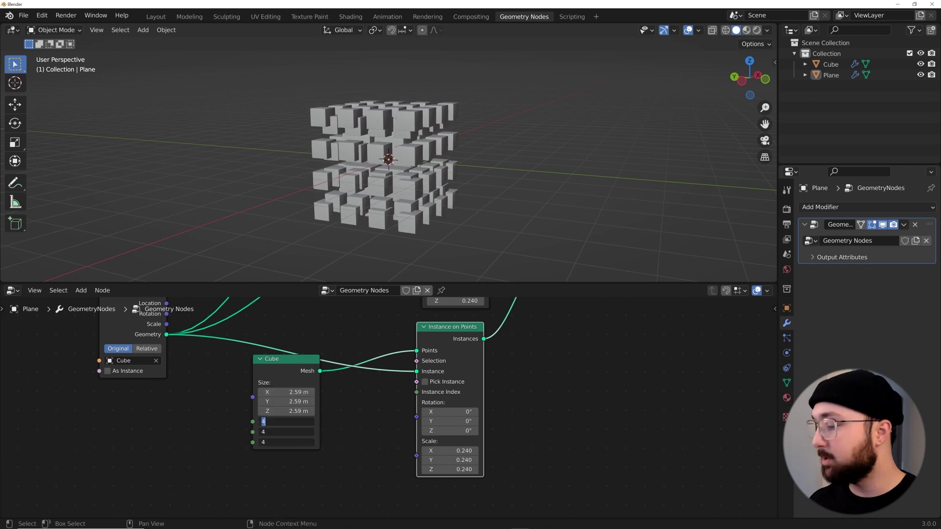
{"action": "type", "text": "5"}
{"action": "key", "text": "Return"}
{"action": "middle_click_drag", "start_coordinate": [342, 231], "coordinate": [389, 203]}
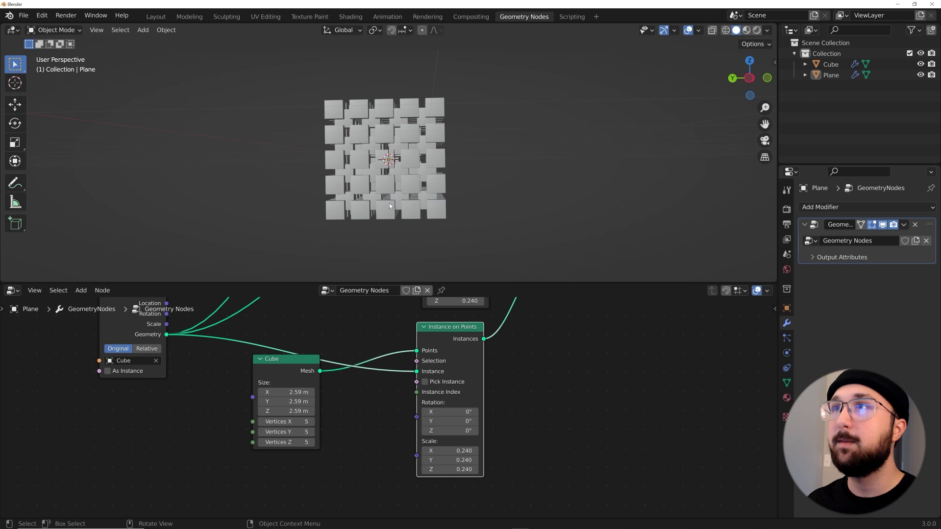
{"action": "scroll", "coordinate": [396, 205], "scroll_direction": "up", "scroll_amount": 2}
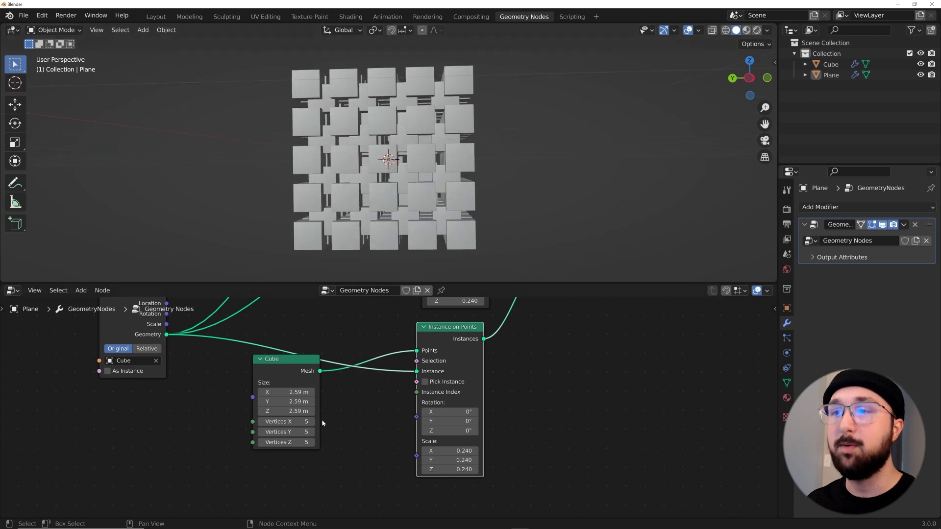
Set the third Instance on Points node's scale to 0.120 on all axes and inspect the layered cubes from several angles.
{"action": "mouse_move", "coordinate": [438, 451]}
{"action": "left_mouse_down"}
{"action": "mouse_move", "coordinate": [439, 470]}
{"action": "mouse_move", "coordinate": [456, 470]}
{"action": "mouse_move", "coordinate": [430, 469]}
{"action": "mouse_move", "coordinate": [422, 450]}
{"action": "left_mouse_up"}
{"action": "middle_click_drag", "start_coordinate": [498, 160], "coordinate": [389, 160]}
{"action": "scroll", "coordinate": [380, 171], "scroll_direction": "up", "scroll_amount": 3}
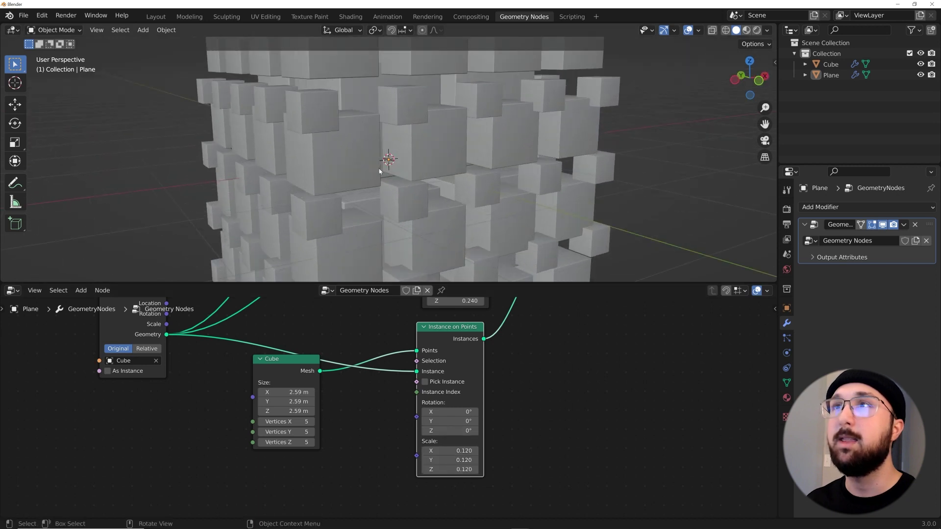
{"action": "middle_click_drag", "start_coordinate": [248, 371], "coordinate": [267, 391]}
{"action": "middle_click_drag", "start_coordinate": [290, 160], "coordinate": [264, 149]}
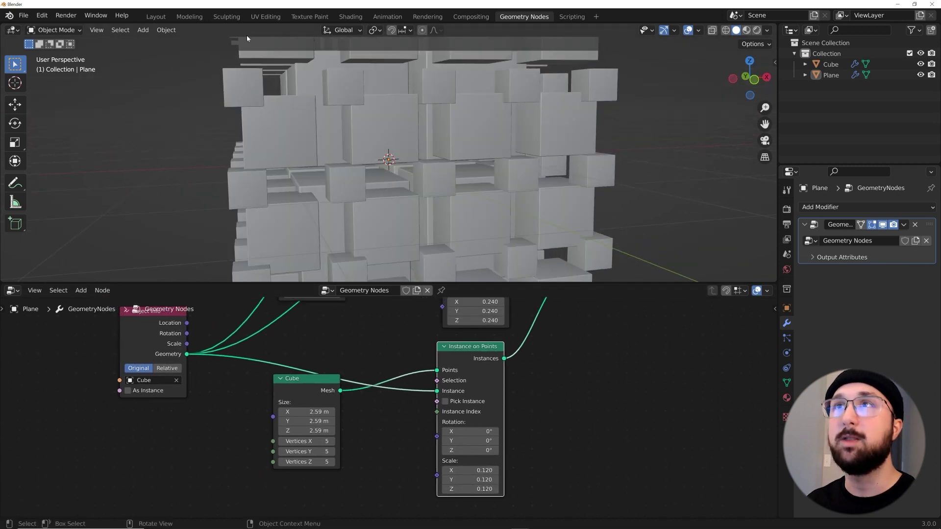
{"action": "middle_click_drag", "start_coordinate": [342, 192], "coordinate": [345, 165]}
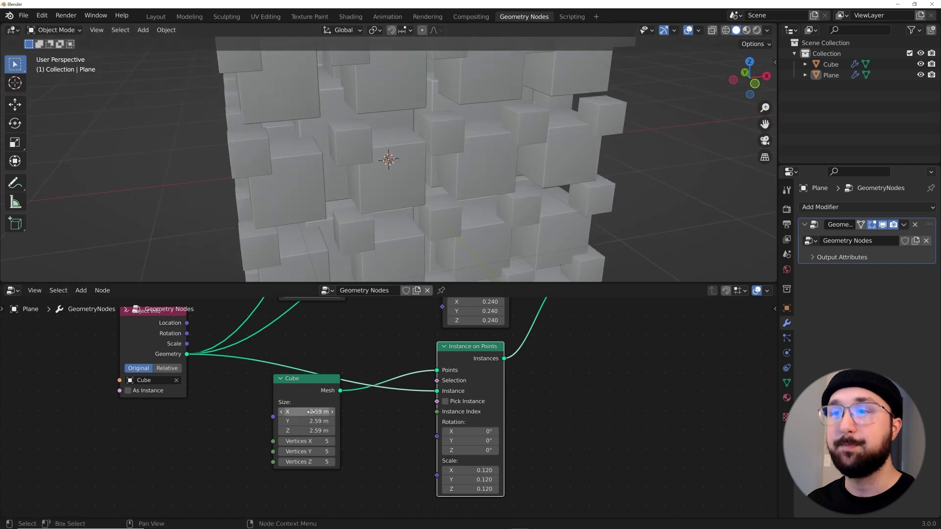
Set the third Cube node's size to 2.91 m and its vertices to 6 on all axes.
{"action": "mouse_move", "coordinate": [308, 411]}
{"action": "left_mouse_down"}
{"action": "mouse_move", "coordinate": [323, 430]}
{"action": "mouse_move", "coordinate": [317, 412]}
{"action": "left_mouse_up"}
{"action": "scroll", "coordinate": [348, 222], "scroll_direction": "down", "scroll_amount": 5}
{"action": "middle_click_drag", "start_coordinate": [348, 223], "coordinate": [552, 188]}
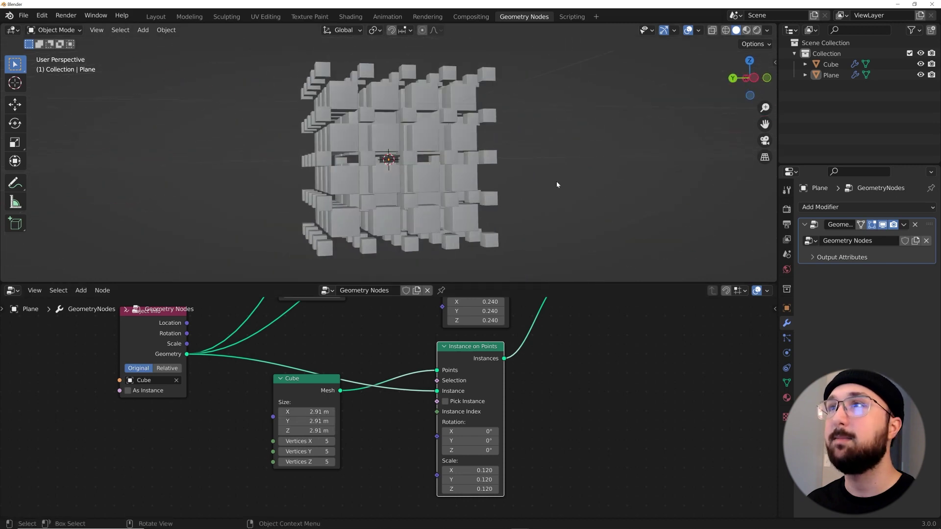
{"action": "left_click_drag", "start_coordinate": [306, 441], "coordinate": [307, 462]}
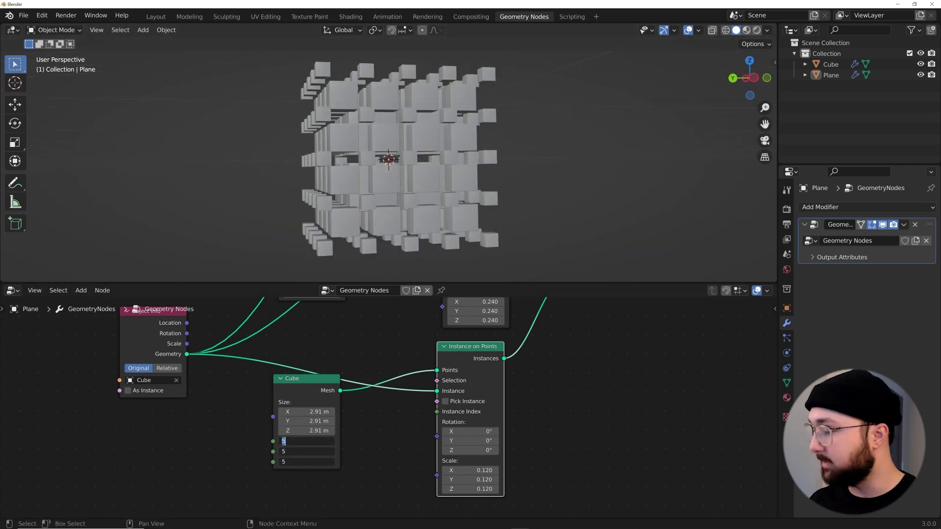
{"action": "type", "text": "6"}
{"action": "key", "text": "Return"}
{"action": "middle_click_drag", "start_coordinate": [567, 172], "coordinate": [542, 198]}
{"action": "scroll", "coordinate": [433, 199], "scroll_direction": "down", "scroll_amount": 4}
{"action": "middle_click_drag", "start_coordinate": [426, 200], "coordinate": [467, 199]}
{"action": "scroll", "coordinate": [473, 201], "scroll_direction": "up", "scroll_amount": 4}
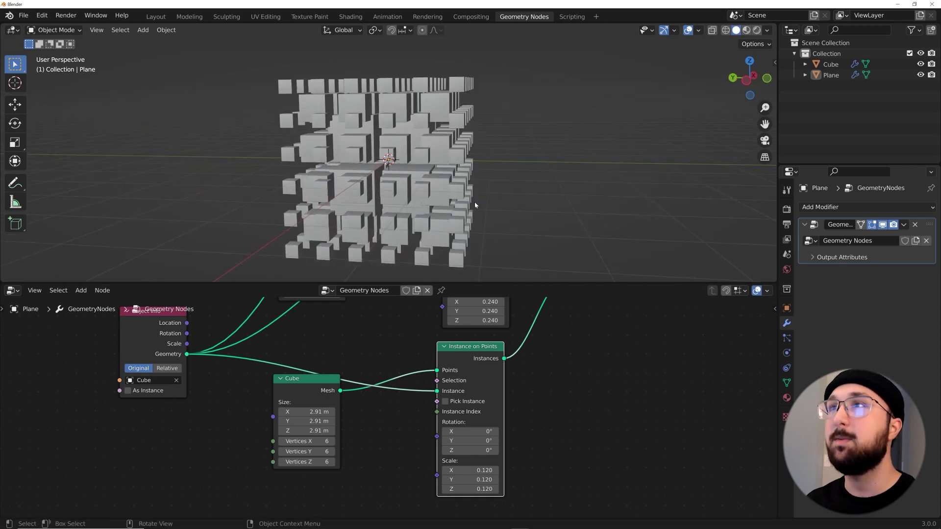
Set the Cube object's Bevel amount to 0.135 m and reselect the Plane object.
{"action": "left_click", "coordinate": [830, 64]}
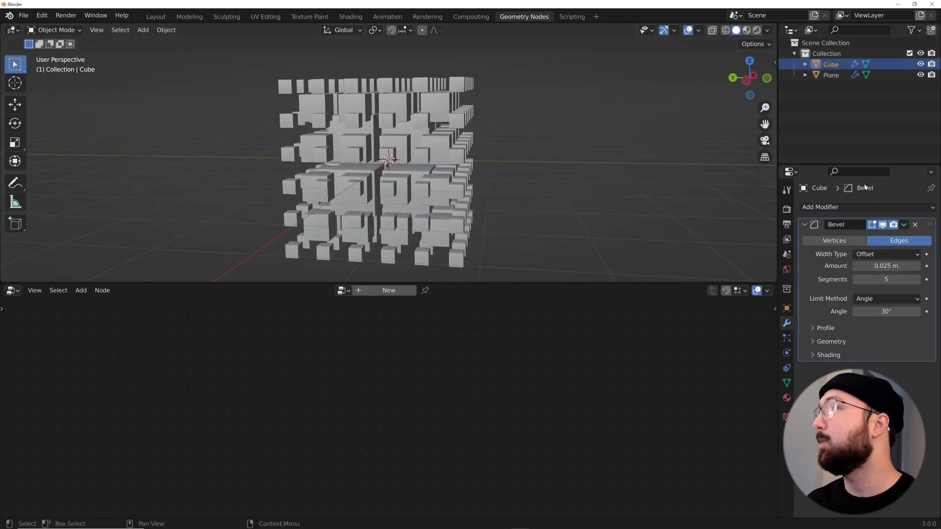
{"action": "left_click_drag", "start_coordinate": [886, 267], "coordinate": [914, 268]}
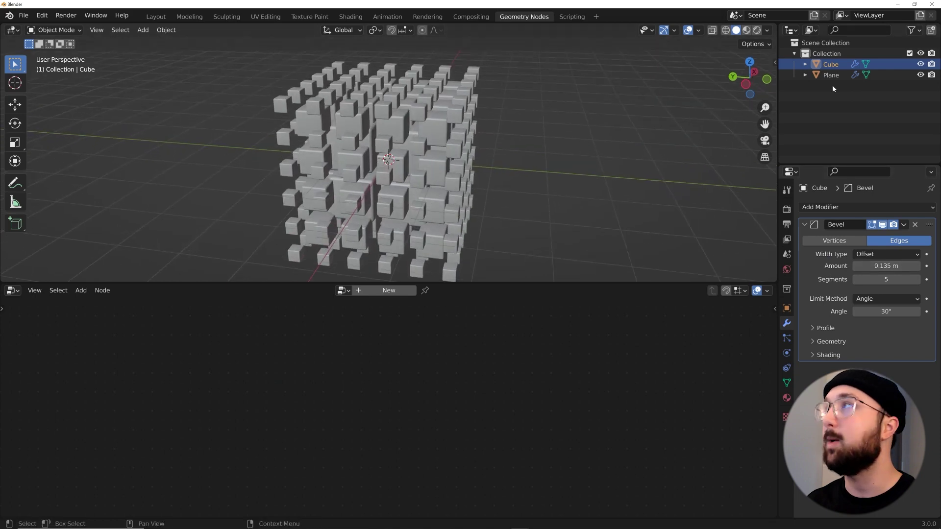
{"action": "left_click", "coordinate": [830, 75]}
{"action": "scroll", "coordinate": [340, 407], "scroll_direction": "up", "scroll_amount": 5}
{"action": "middle_click_drag", "start_coordinate": [340, 407], "coordinate": [356, 452]}
{"action": "scroll", "coordinate": [357, 452], "scroll_direction": "down", "scroll_amount": 5}
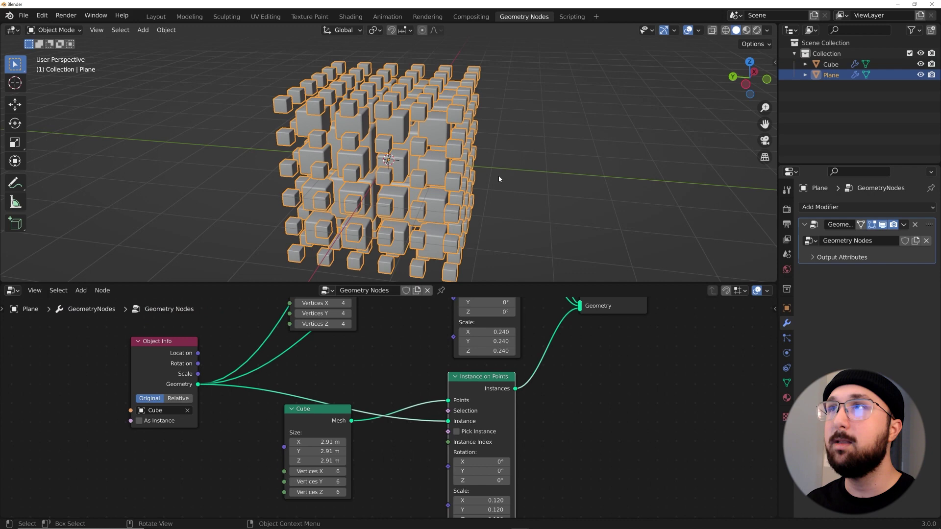
{"action": "middle_click_drag", "start_coordinate": [499, 176], "coordinate": [460, 164]}
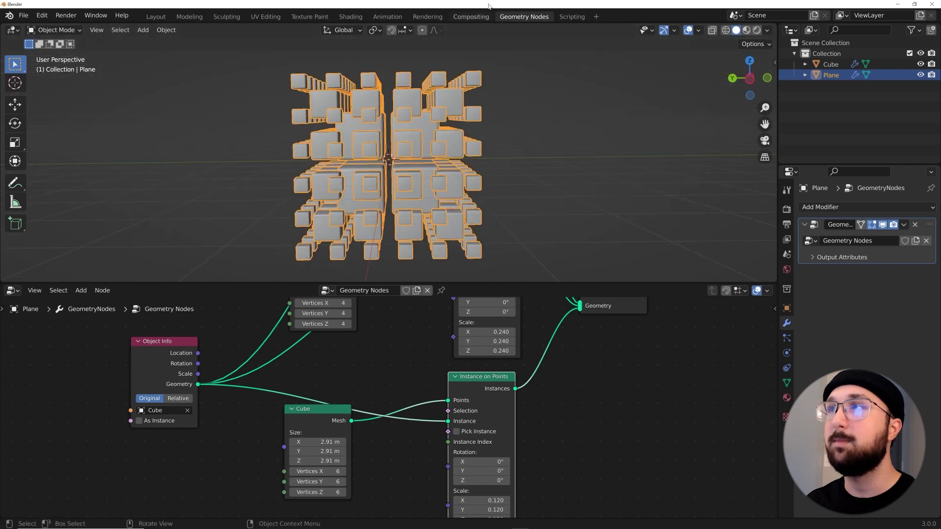
Move the third Cube node and the Join Geometry node lower and connect the Cube's Mesh output to Join Geometry.
{"action": "scroll", "coordinate": [419, 433], "scroll_direction": "down", "scroll_amount": 3}
{"action": "left_click_drag", "start_coordinate": [325, 340], "coordinate": [334, 434]}
{"action": "scroll", "coordinate": [455, 395], "scroll_direction": "down", "scroll_amount": 5}
{"action": "middle_click_drag", "start_coordinate": [493, 380], "coordinate": [421, 417]}
{"action": "left_click_drag", "start_coordinate": [412, 349], "coordinate": [413, 438]}
{"action": "scroll", "coordinate": [373, 427], "scroll_direction": "up", "scroll_amount": 3}
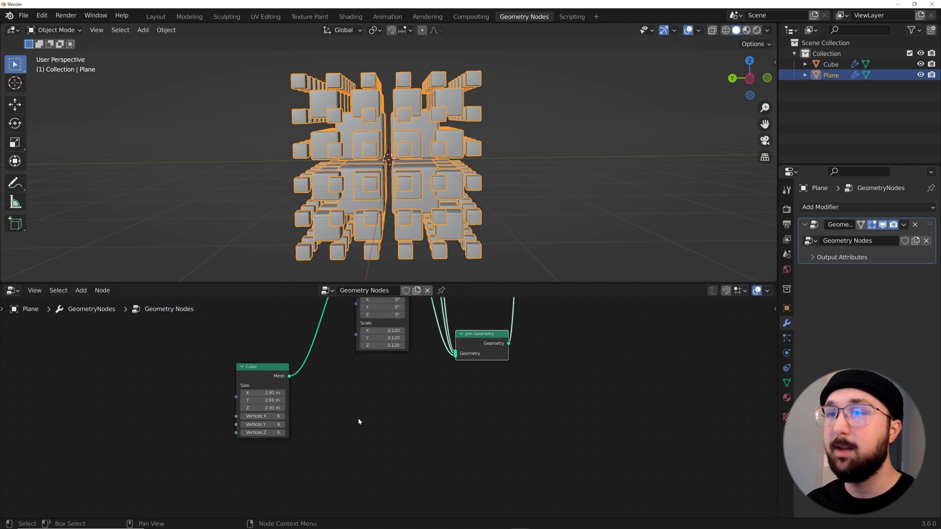
{"action": "left_click_drag", "start_coordinate": [290, 376], "coordinate": [459, 359]}
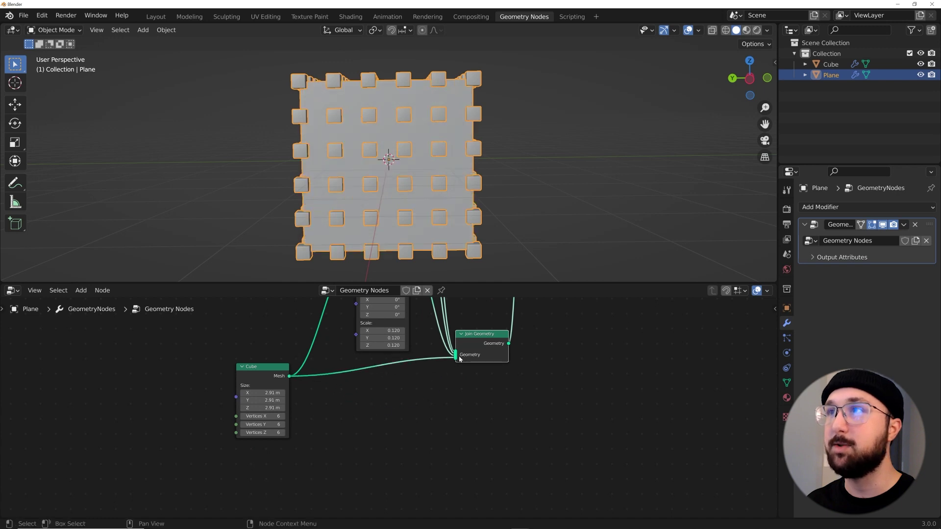
{"action": "left_click_drag", "start_coordinate": [243, 376], "coordinate": [239, 401]}
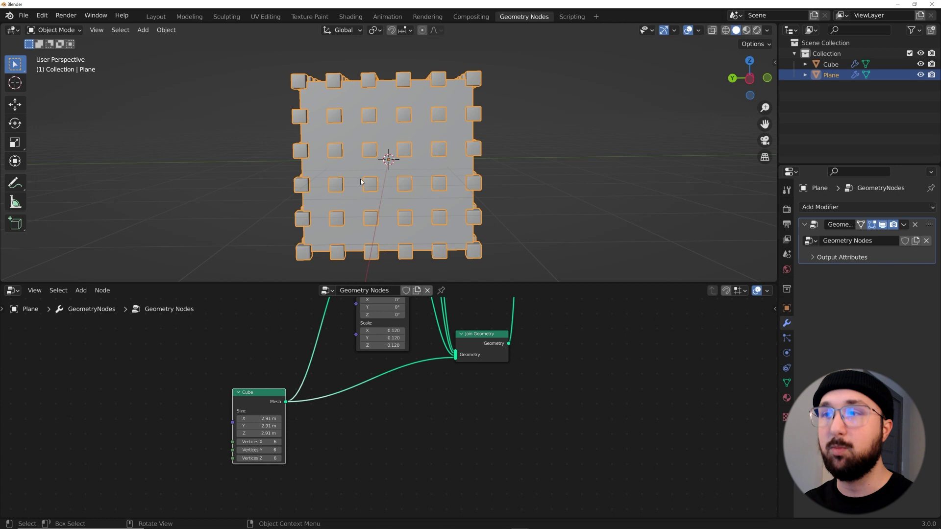
Insert a Mesh to Curve node on the link between the third Cube node and Join Geometry.
{"action": "key", "text": "shift+a"}
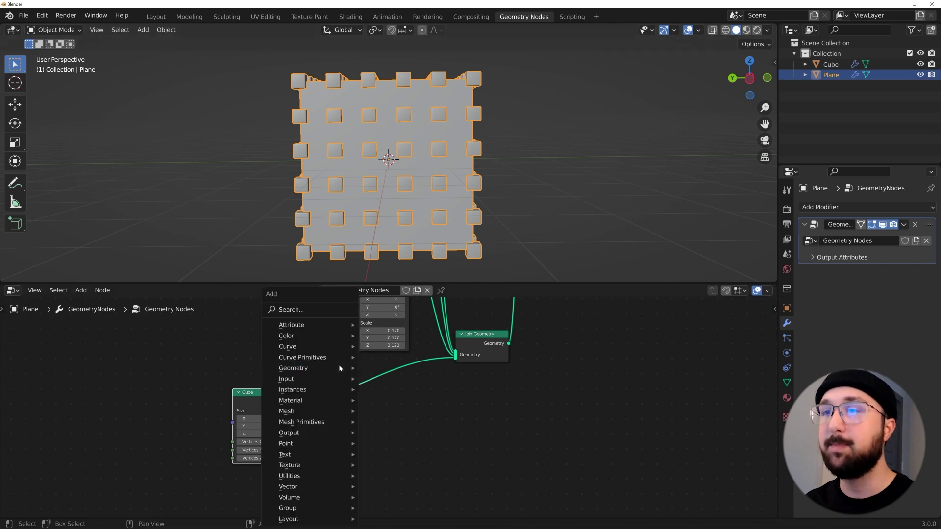
{"action": "left_click", "coordinate": [294, 309]}
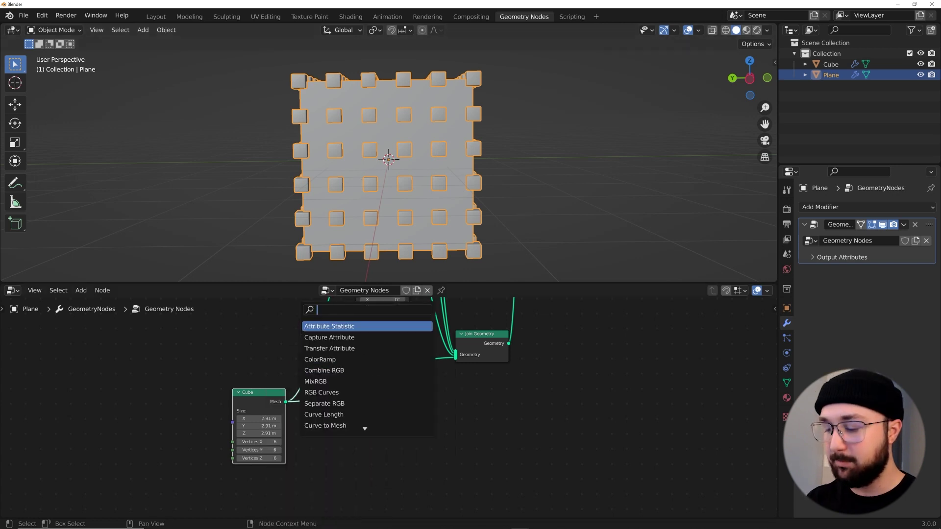
{"action": "type", "text": "mesh toi"}
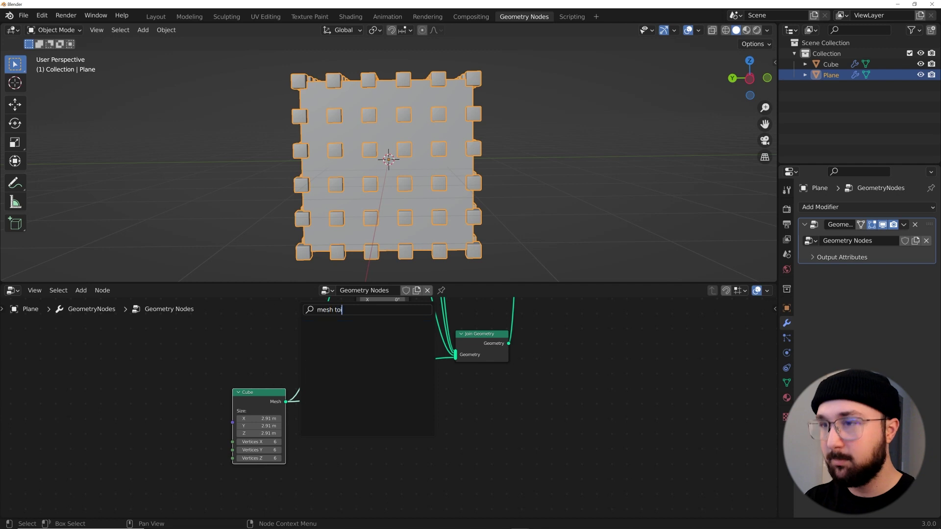
{"action": "key", "text": "BackSpace"}
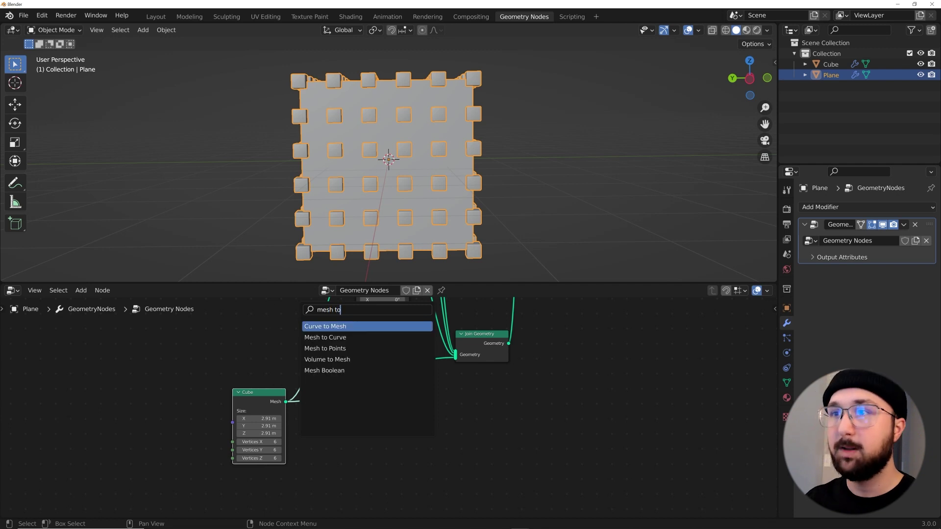
{"action": "key", "text": "Down"}
{"action": "key", "text": "Return"}
{"action": "left_click", "coordinate": [342, 394]}
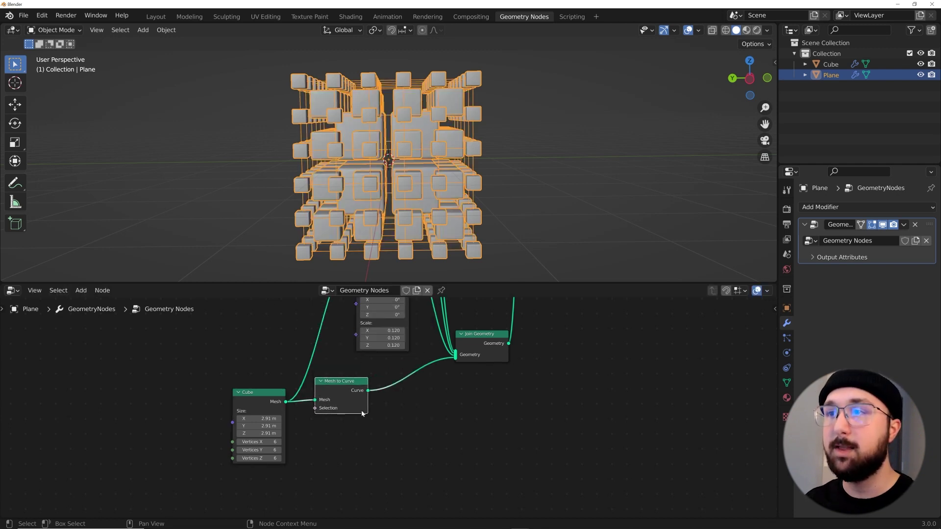
{"action": "scroll", "coordinate": [316, 150], "scroll_direction": "up", "scroll_amount": 3}
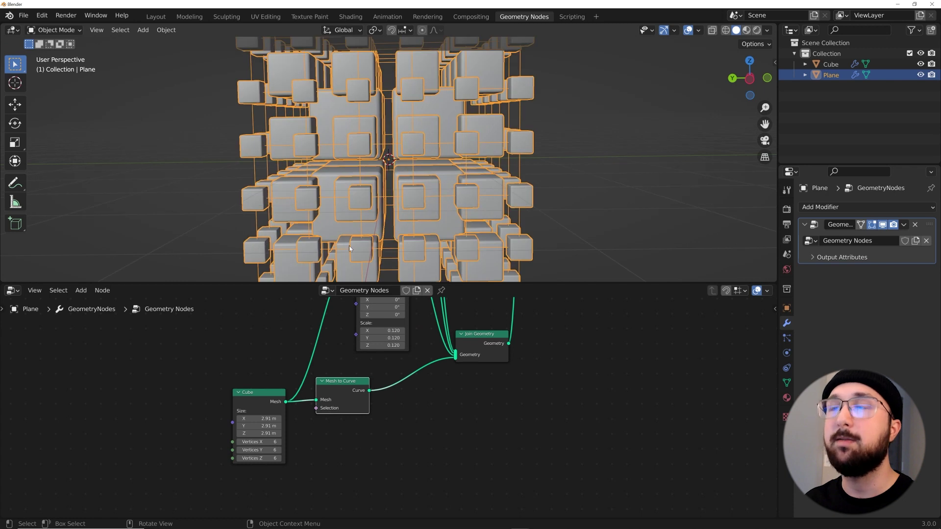
Insert a Curve to Mesh node between the Mesh to Curve and Join Geometry nodes.
{"action": "key", "text": "shift+a"}
{"action": "left_click", "coordinate": [392, 308]}
{"action": "type", "text": "curve to"}
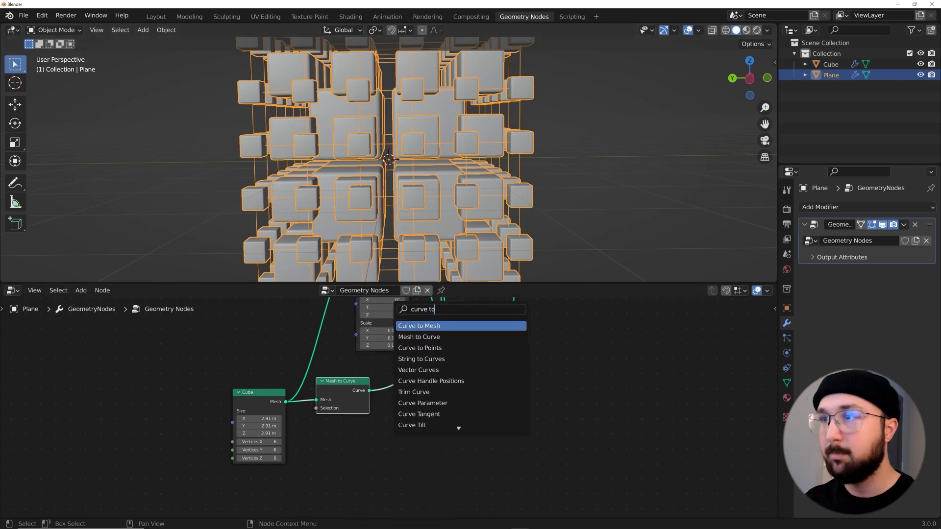
{"action": "left_click", "coordinate": [419, 326]}
{"action": "left_click", "coordinate": [421, 390]}
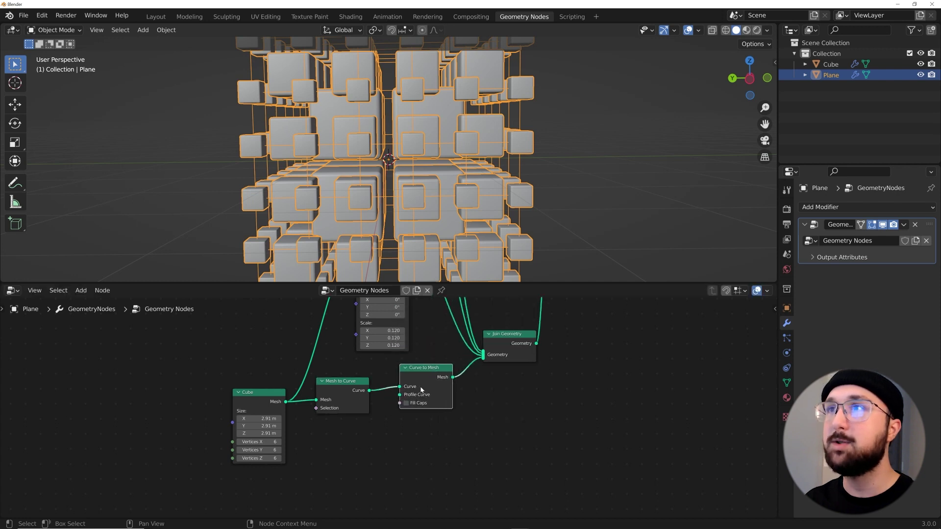
Add a Curve Circle node below Mesh to Curve and connect its Curve output to Curve to Mesh's Profile Curve input.
{"action": "key", "text": "shift+a"}
{"action": "left_click", "coordinate": [414, 312]}
{"action": "type", "text": "circ"}
{"action": "key", "text": "Down"}
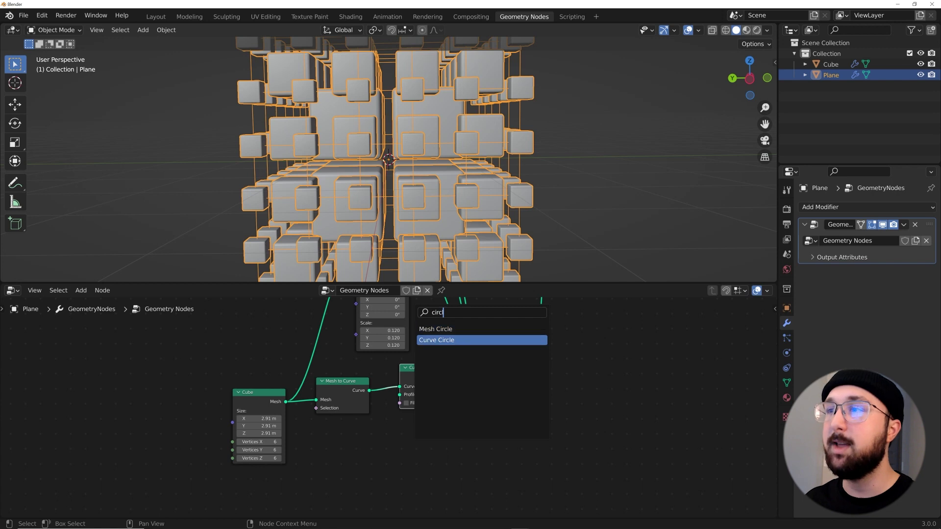
{"action": "key", "text": "Return"}
{"action": "left_click", "coordinate": [316, 438]}
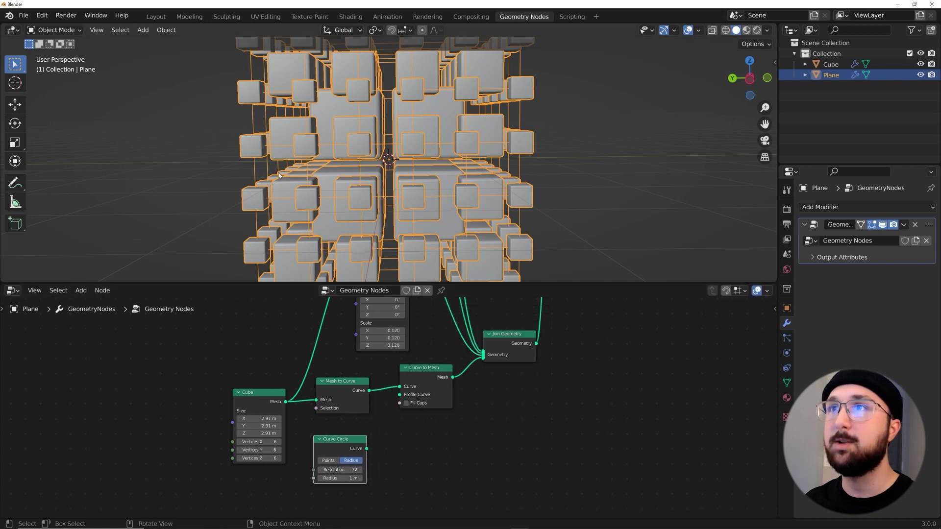
{"action": "left_click_drag", "start_coordinate": [367, 449], "coordinate": [400, 395]}
Set the Curve Circle node's radius to 0.009 m and inspect the thin rods between the cubes.
{"action": "double_click", "coordinate": [339, 478]}
{"action": "type", "text": "0.009"}
{"action": "key", "text": "Return"}
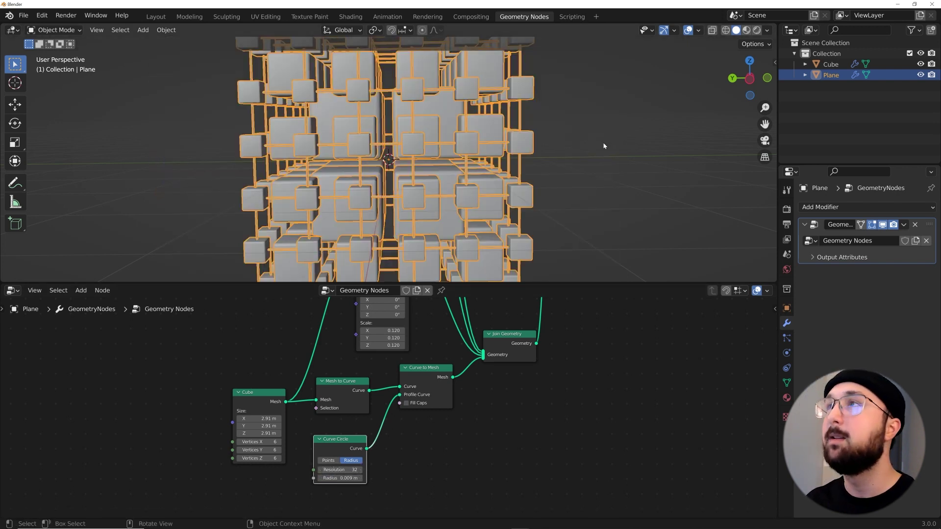
{"action": "scroll", "coordinate": [509, 184], "scroll_direction": "up", "scroll_amount": 3}
{"action": "left_click", "coordinate": [669, 154]}
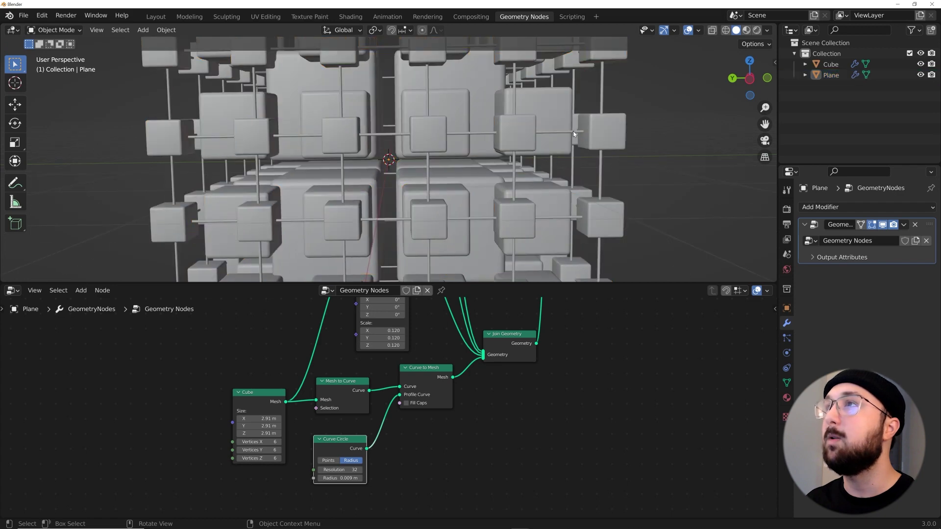
Thicken the connecting rods by setting the Curve Circle node's radius to 0.019 m and inspect the structure.
{"action": "left_click", "coordinate": [573, 131]}
{"action": "mouse_move", "coordinate": [343, 478]}
{"action": "left_mouse_down"}
{"action": "mouse_move", "coordinate": [377, 478]}
{"action": "mouse_move", "coordinate": [348, 478]}
{"action": "left_mouse_up"}
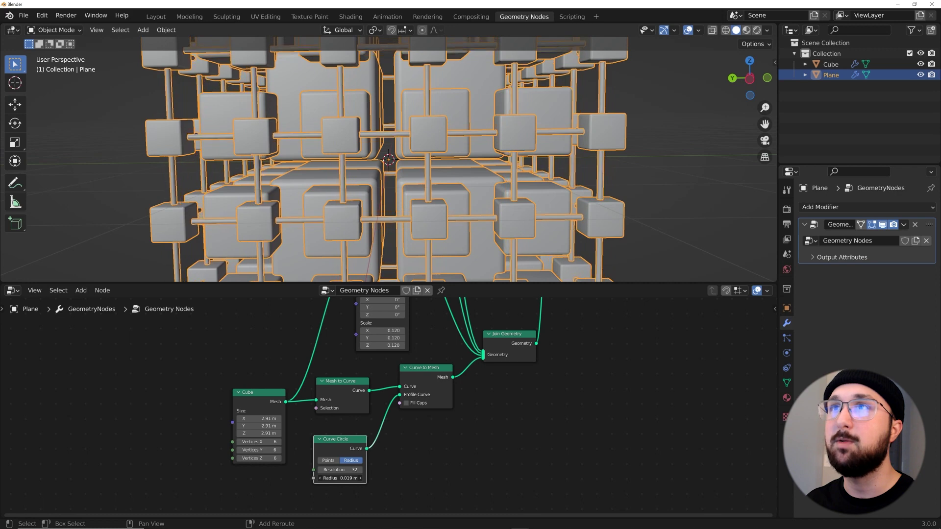
{"action": "left_click", "coordinate": [690, 224]}
{"action": "scroll", "coordinate": [691, 225], "scroll_direction": "down", "scroll_amount": 5}
{"action": "middle_click_drag", "start_coordinate": [588, 211], "coordinate": [490, 150]}
{"action": "scroll", "coordinate": [474, 198], "scroll_direction": "up", "scroll_amount": 3}
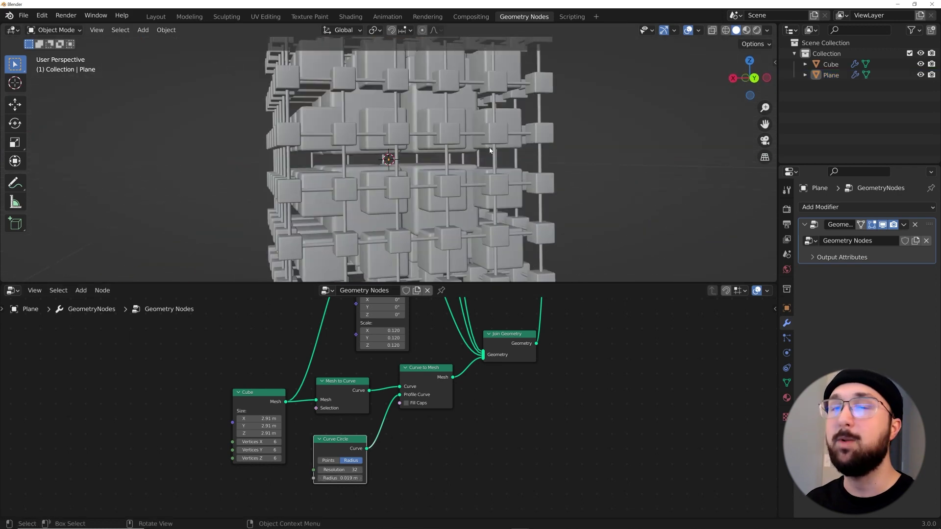
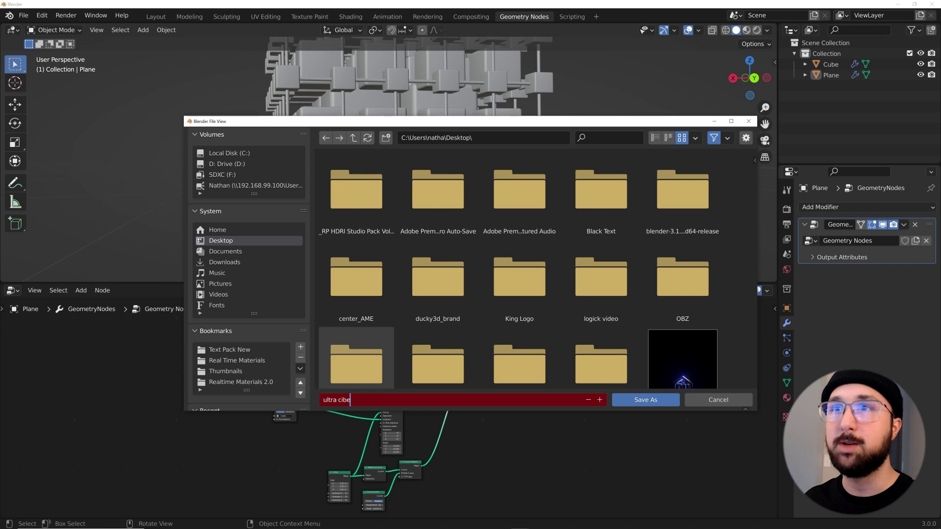
Save the project to the Desktop as "ultra cibe" and view the structure from another angle.
{"action": "left_click", "coordinate": [656, 401]}
{"action": "middle_click_drag", "start_coordinate": [424, 185], "coordinate": [478, 191]}
{"action": "scroll", "coordinate": [461, 188], "scroll_direction": "down", "scroll_amount": 4}
{"action": "scroll", "coordinate": [465, 207], "scroll_direction": "up", "scroll_amount": 5}
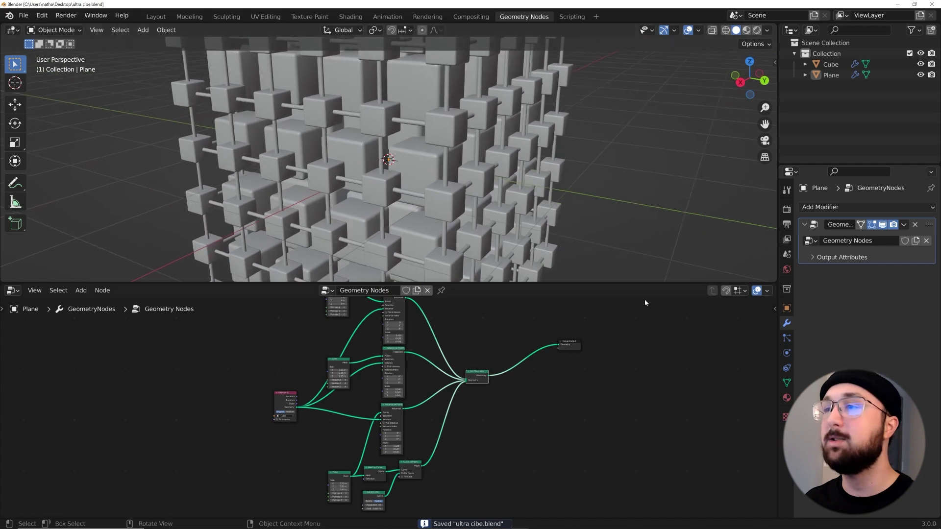
Add three material slots to the Plane object, each with a new material.
{"action": "left_click", "coordinate": [786, 398]}
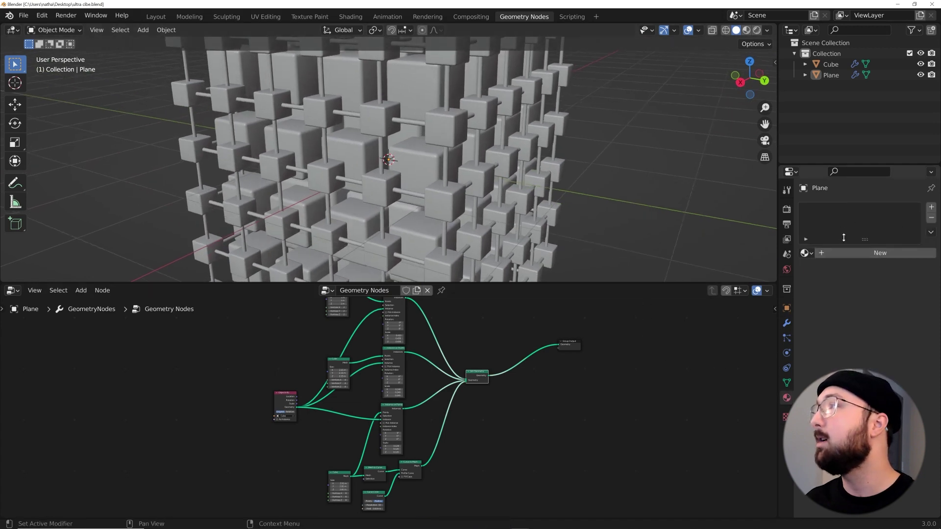
{"action": "left_click", "coordinate": [931, 207]}
{"action": "left_click", "coordinate": [865, 253]}
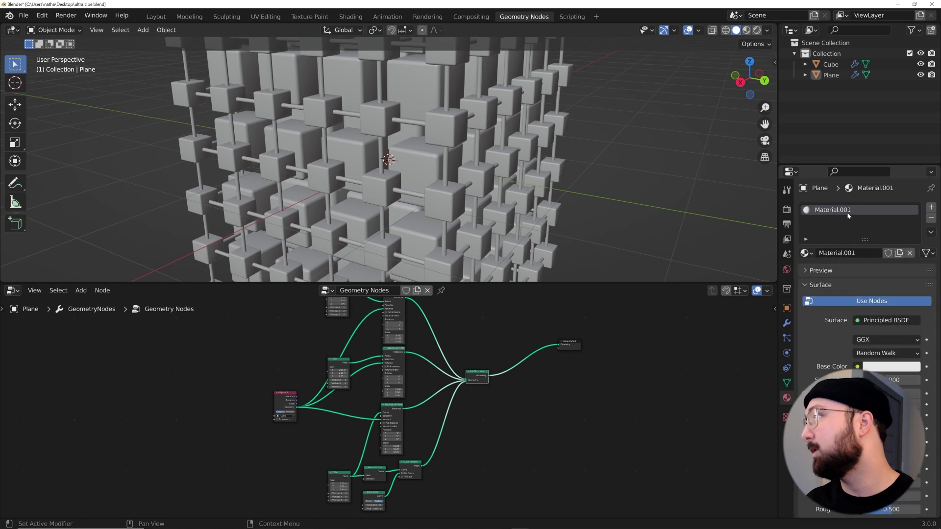
{"action": "left_click", "coordinate": [932, 208]}
{"action": "left_click", "coordinate": [887, 272]}
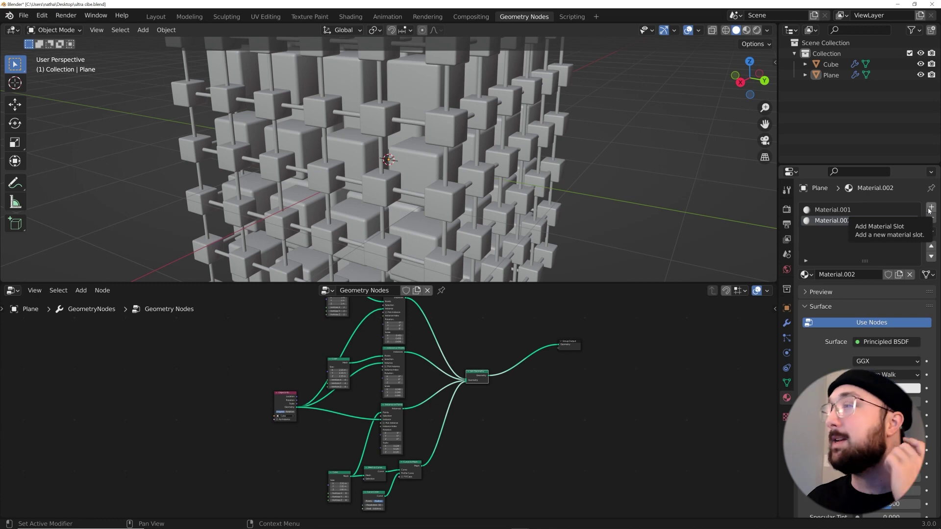
{"action": "left_click", "coordinate": [930, 208]}
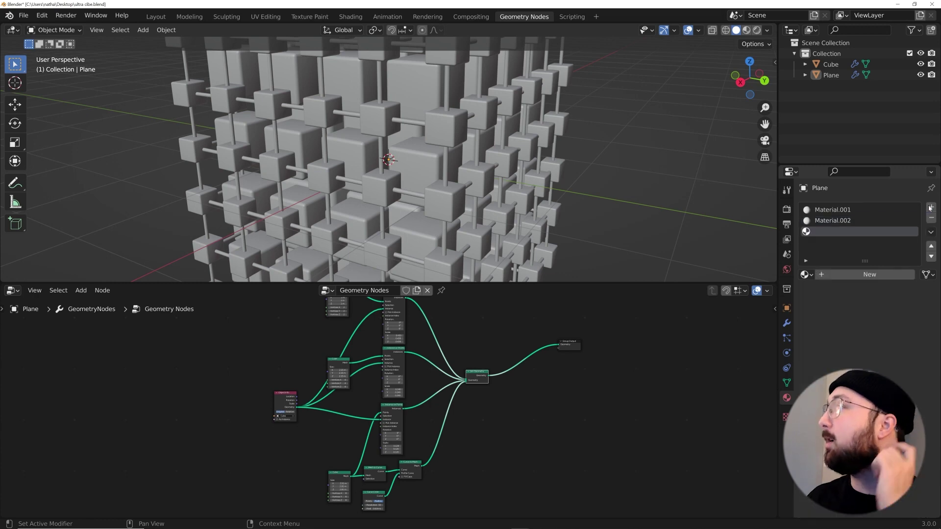
{"action": "left_click", "coordinate": [890, 276]}
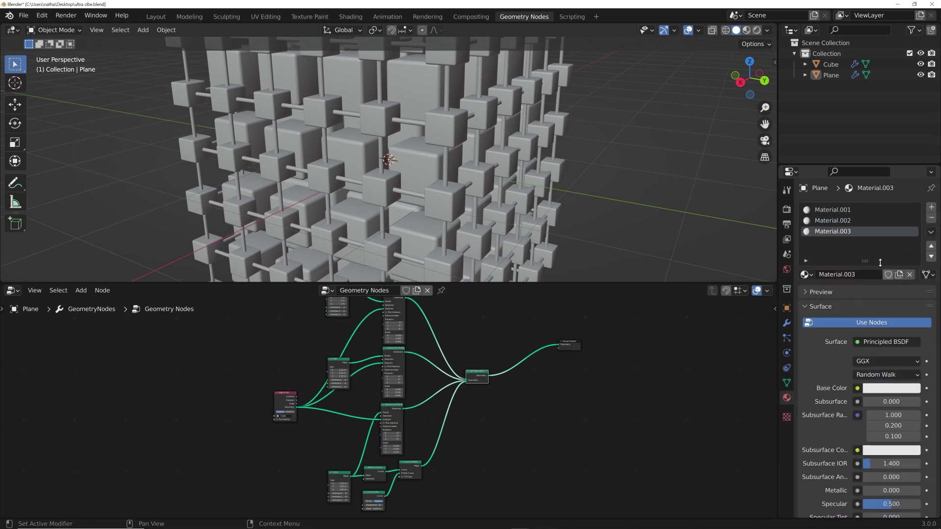
Set the base color of Material.001 to a saturated orange.
{"action": "left_click", "coordinate": [841, 220]}
{"action": "left_click", "coordinate": [840, 211]}
{"action": "left_click", "coordinate": [891, 388]}
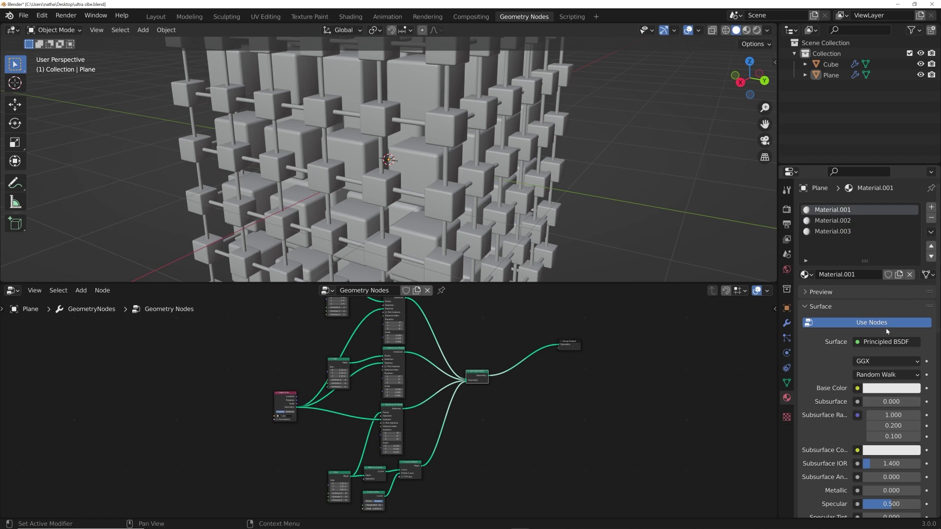
{"action": "left_click", "coordinate": [852, 309]}
Set the base color of Material.002 to blue with hue 0.667 and saturation 0.995.
{"action": "left_click", "coordinate": [820, 222]}
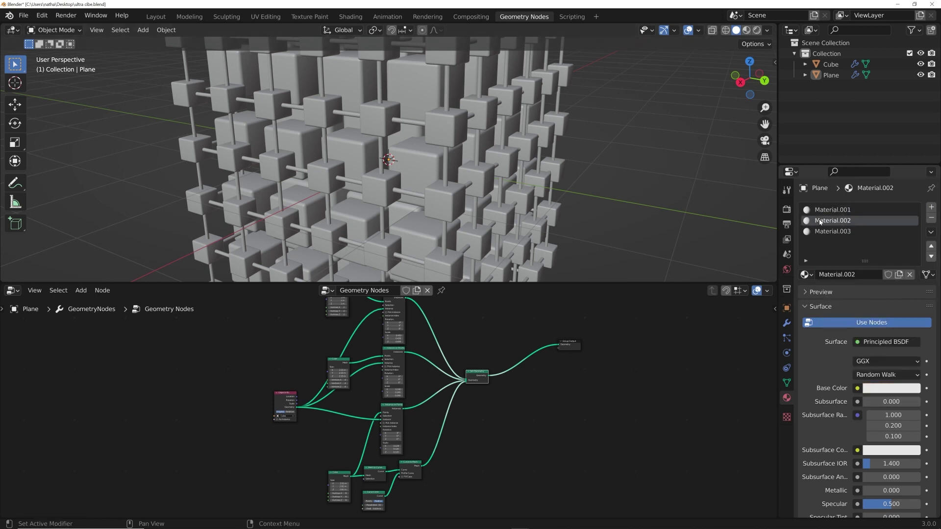
{"action": "left_click", "coordinate": [892, 389]}
{"action": "left_click", "coordinate": [898, 254]}
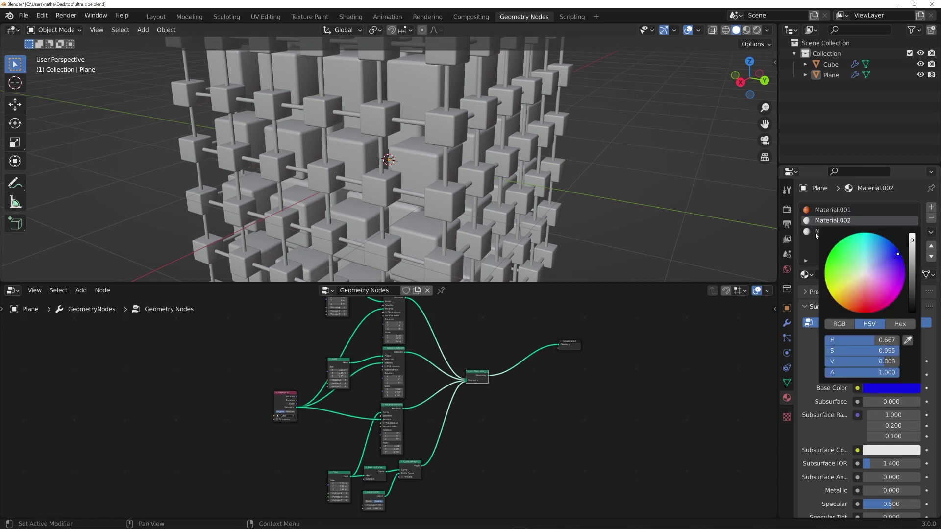
Set the base color of Material.003 to a bright green.
{"action": "left_click", "coordinate": [817, 233]}
{"action": "left_click", "coordinate": [888, 390]}
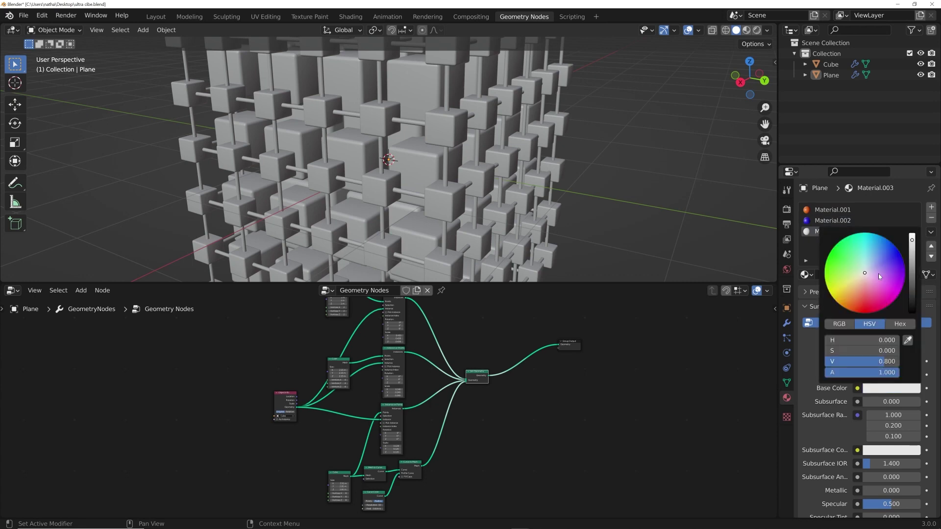
{"action": "left_click", "coordinate": [841, 247]}
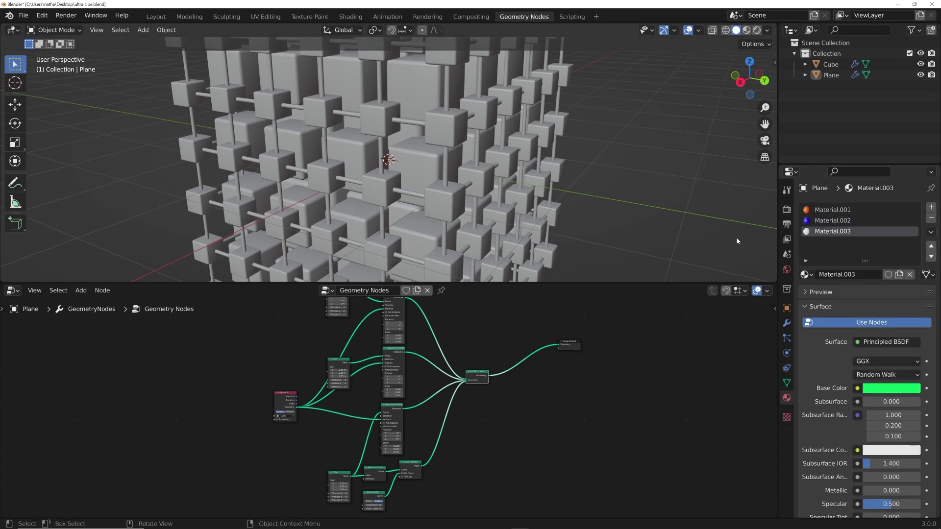
Switch the 3D viewport to Material Preview shading and nudge the Instance on Points node with scale 0.430.
{"action": "scroll", "coordinate": [485, 213], "scroll_direction": "down", "scroll_amount": 5}
{"action": "scroll", "coordinate": [499, 430], "scroll_direction": "up", "scroll_amount": 3}
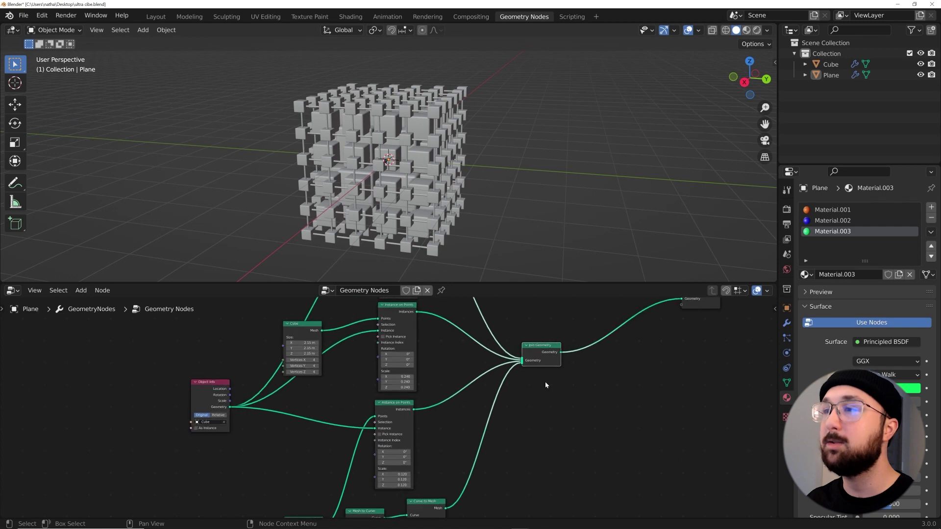
{"action": "middle_click_drag", "start_coordinate": [546, 384], "coordinate": [456, 449]}
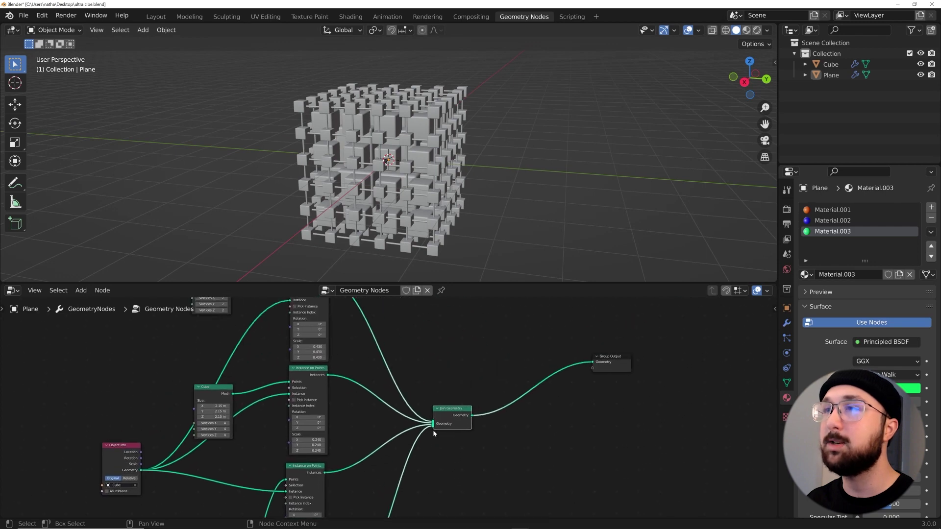
{"action": "left_click", "coordinate": [747, 30]}
{"action": "scroll", "coordinate": [483, 152], "scroll_direction": "up", "scroll_amount": 6}
{"action": "scroll", "coordinate": [468, 385], "scroll_direction": "down", "scroll_amount": 2}
{"action": "scroll", "coordinate": [463, 383], "scroll_direction": "down", "scroll_amount": 1}
{"action": "scroll", "coordinate": [407, 369], "scroll_direction": "up", "scroll_amount": 5}
{"action": "scroll", "coordinate": [372, 363], "scroll_direction": "down", "scroll_amount": 4}
{"action": "left_click", "coordinate": [329, 314]}
{"action": "left_click_drag", "start_coordinate": [330, 315], "coordinate": [329, 309]}
{"action": "middle_click_drag", "start_coordinate": [430, 394], "coordinate": [454, 327]}
{"action": "middle_click_drag", "start_coordinate": [447, 364], "coordinate": [427, 417]}
{"action": "scroll", "coordinate": [392, 196], "scroll_direction": "down", "scroll_amount": 5}
{"action": "left_click", "coordinate": [439, 172]}
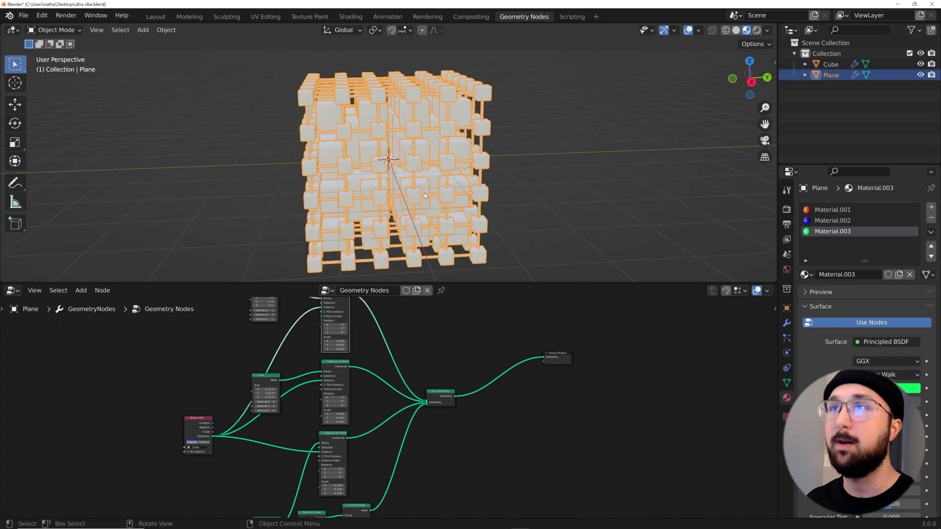
{"action": "scroll", "coordinate": [416, 440], "scroll_direction": "up", "scroll_amount": 2}
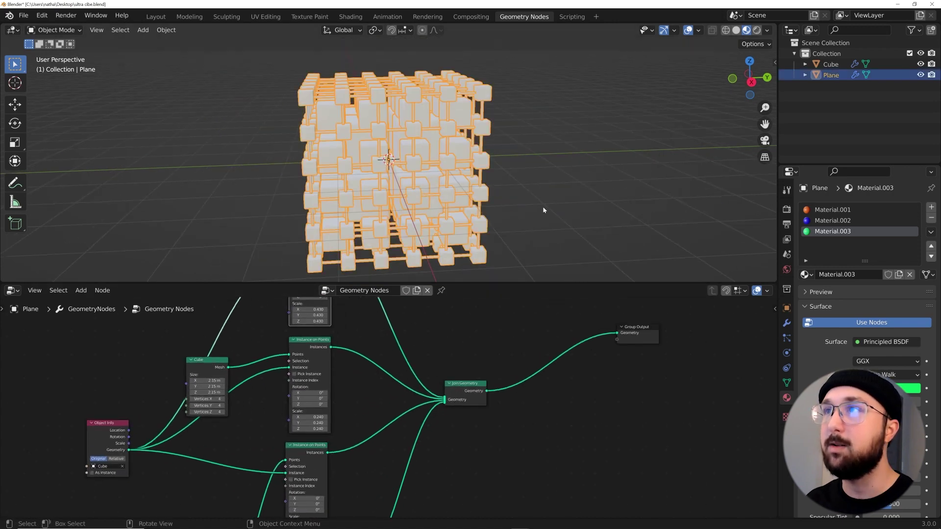
Insert a Set Material node between the 0.430-scale Instance on Points node and Join Geometry, and assign it Material.001.
{"action": "left_click", "coordinate": [540, 208]}
{"action": "scroll", "coordinate": [538, 213], "scroll_direction": "up", "scroll_amount": 4}
{"action": "key", "text": "shift+a"}
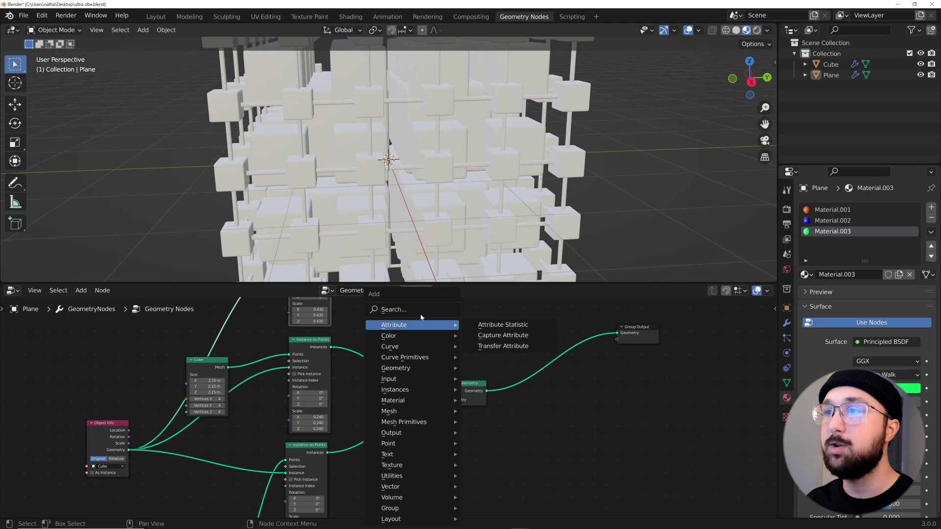
{"action": "mouse_move", "coordinate": [429, 403]}
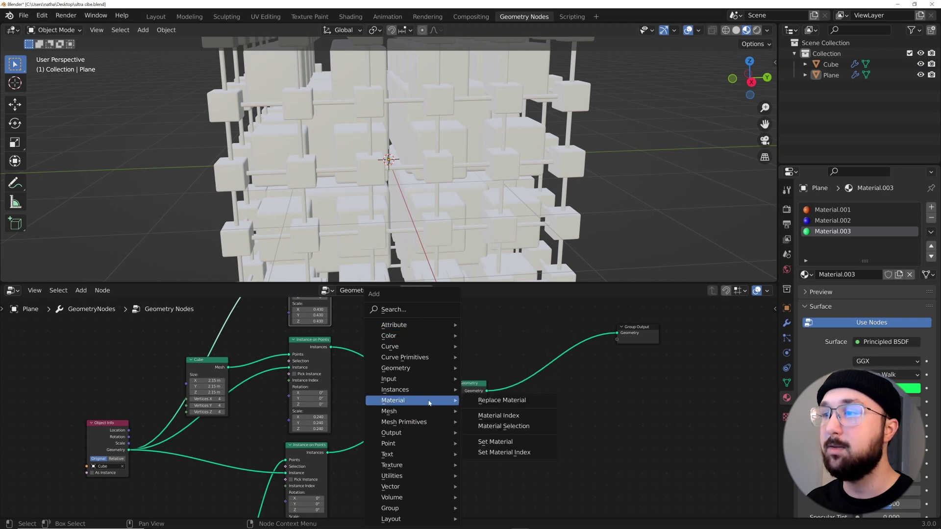
{"action": "left_click", "coordinate": [495, 442]}
{"action": "left_click", "coordinate": [368, 311]}
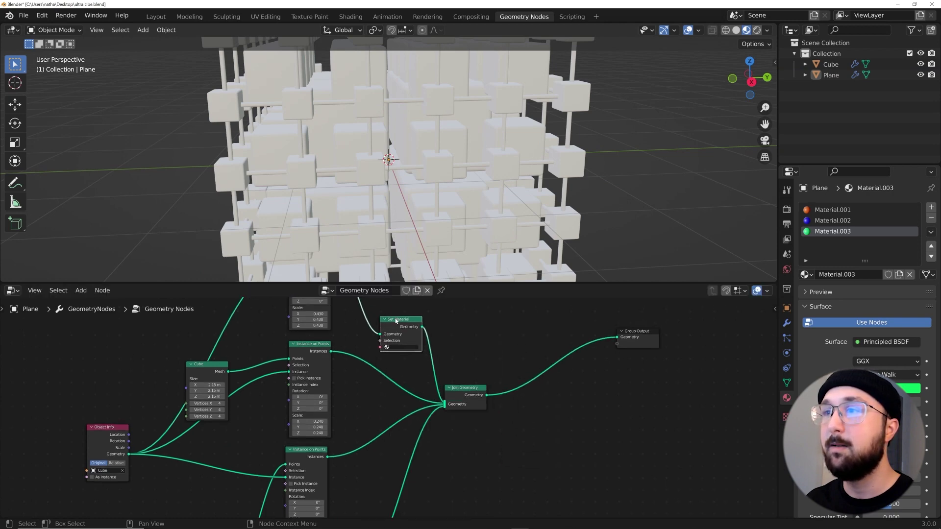
{"action": "left_click", "coordinate": [399, 347]}
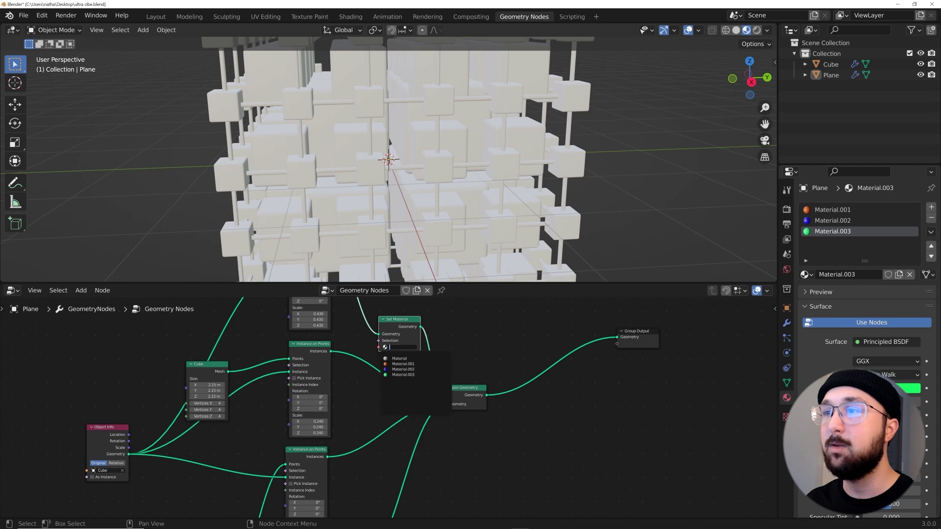
{"action": "scroll", "coordinate": [474, 343], "scroll_direction": "up", "scroll_amount": 3}
{"action": "left_click", "coordinate": [403, 312]}
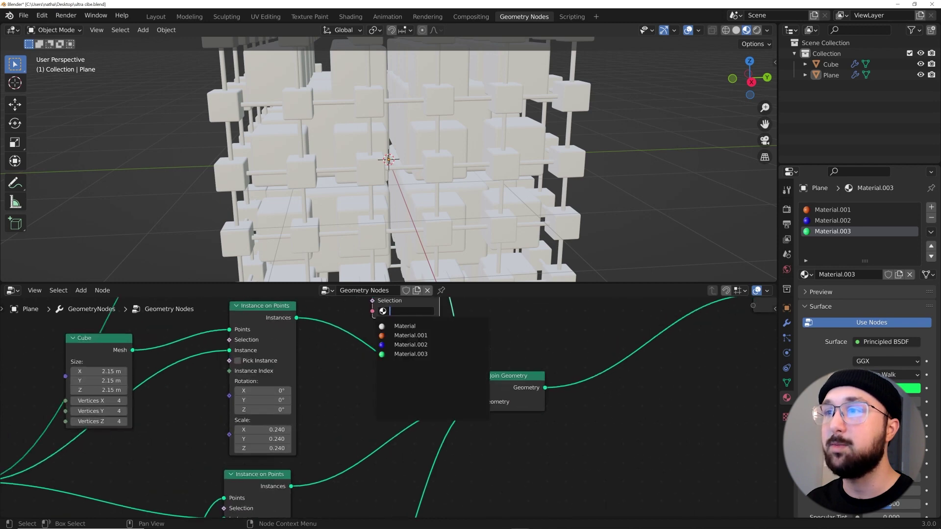
{"action": "left_click", "coordinate": [410, 336]}
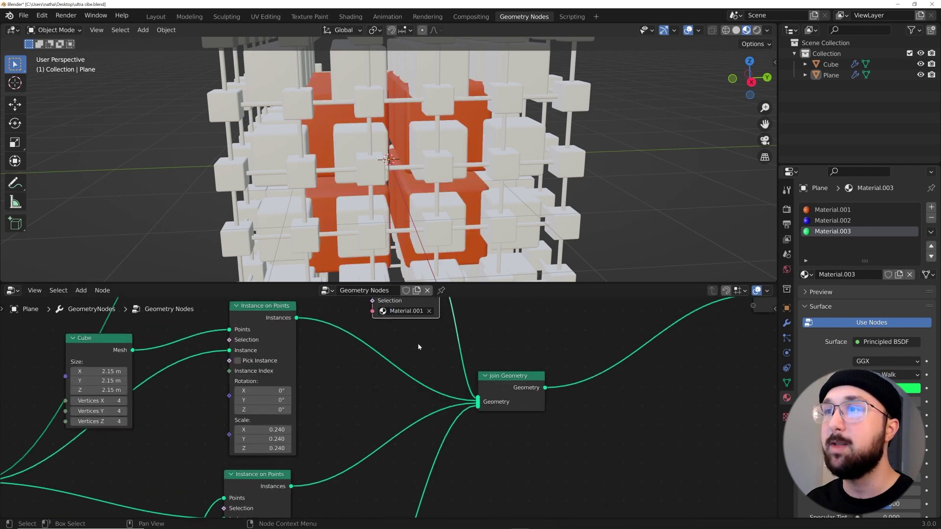
Duplicate the Set Material node onto the 0.240-scale Instance on Points output and set the copy to Material.002.
{"action": "scroll", "coordinate": [418, 346], "scroll_direction": "down", "scroll_amount": 2}
{"action": "key", "text": "shift+d"}
{"action": "left_click", "coordinate": [389, 361]}
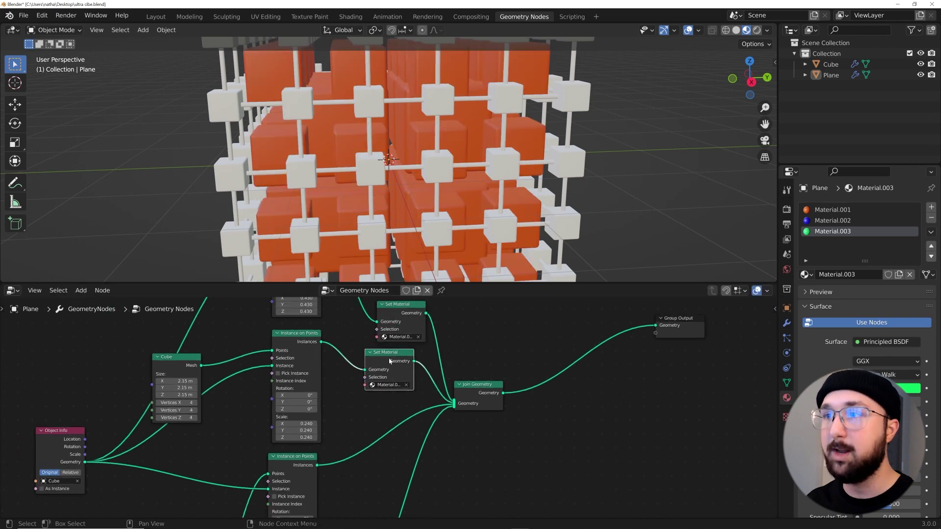
{"action": "left_click", "coordinate": [393, 385]}
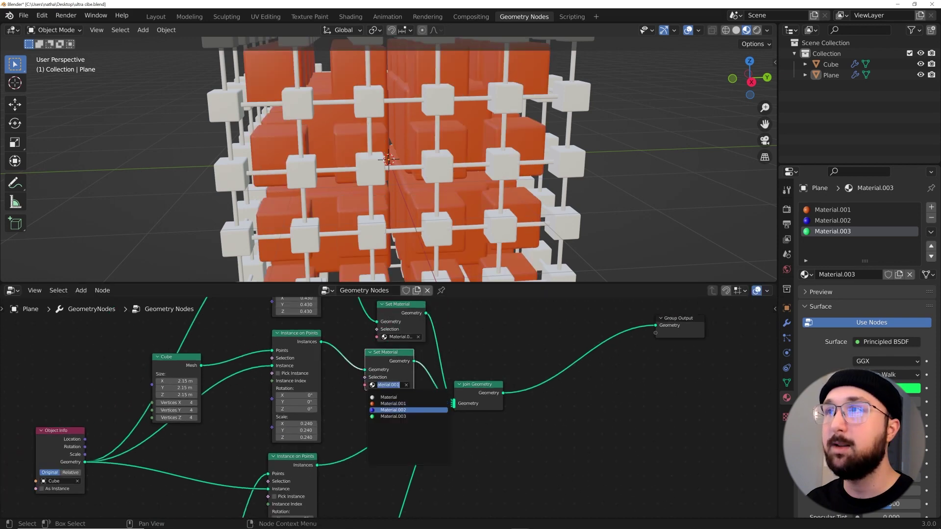
{"action": "left_click", "coordinate": [393, 411]}
Duplicate the Set Material node onto the 0.120-scale Instance on Points output and set the copy to Material.003.
{"action": "middle_click_drag", "start_coordinate": [397, 363], "coordinate": [402, 343]}
{"action": "key", "text": "shift+d"}
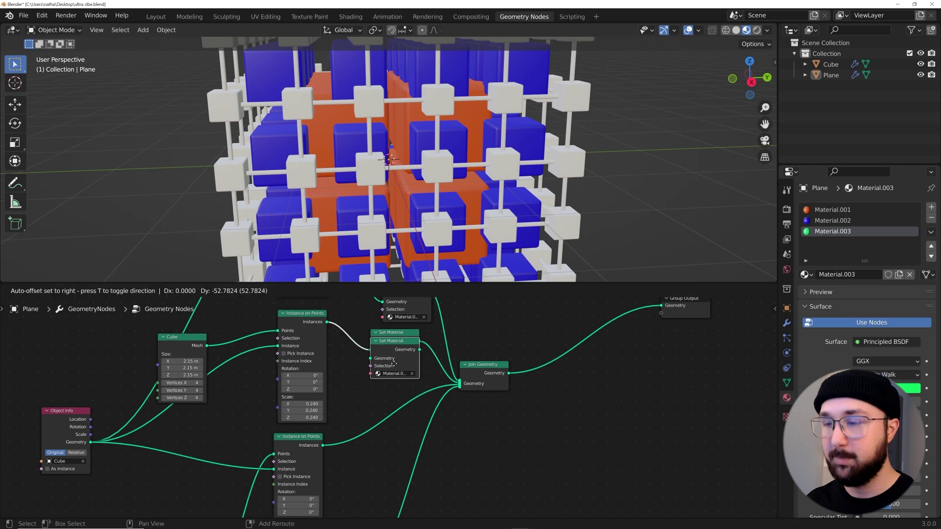
{"action": "left_click", "coordinate": [392, 415]}
{"action": "left_click", "coordinate": [389, 434]}
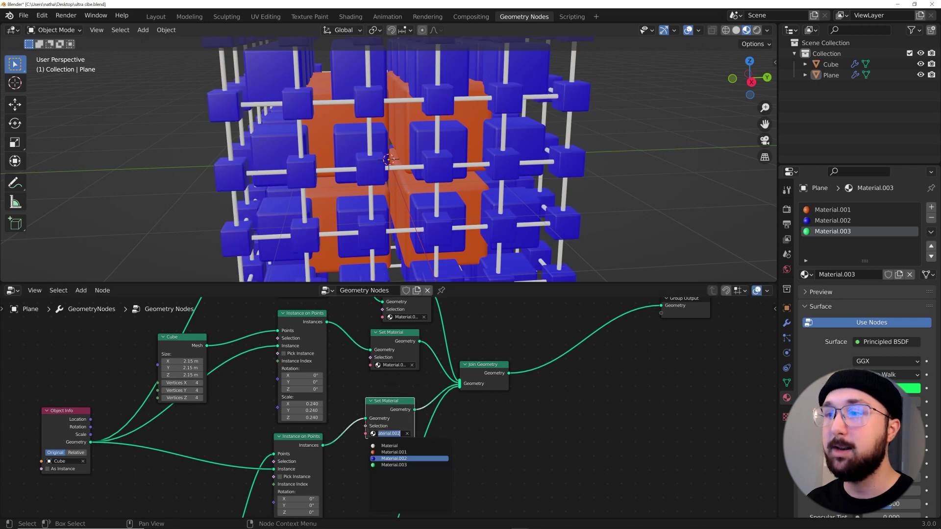
{"action": "left_click", "coordinate": [393, 462]}
Duplicate the Set Material node onto the rods' Curve to Mesh output and set the copy to Material.001.
{"action": "scroll", "coordinate": [462, 451], "scroll_direction": "down", "scroll_amount": 2}
{"action": "middle_click_drag", "start_coordinate": [461, 451], "coordinate": [432, 383]}
{"action": "key", "text": "shift+d"}
{"action": "left_click", "coordinate": [398, 418]}
{"action": "left_click", "coordinate": [400, 439]}
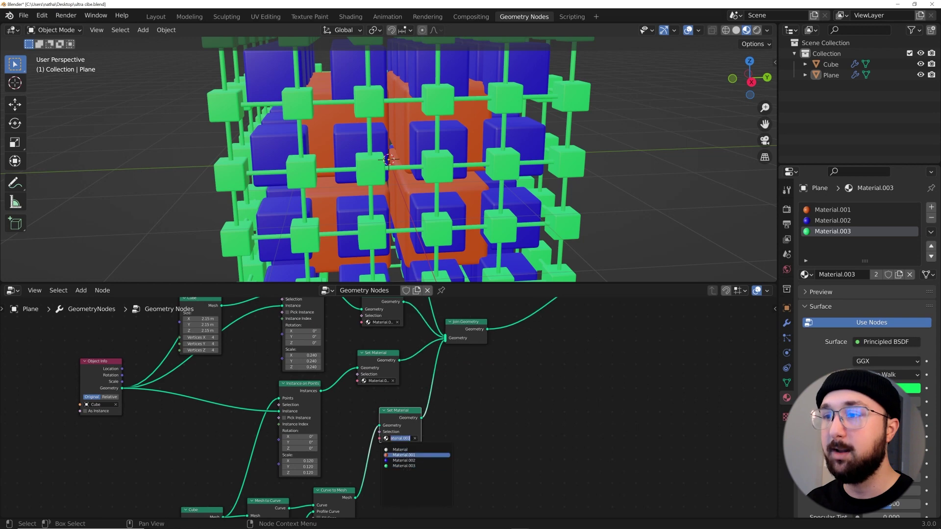
{"action": "left_click", "coordinate": [404, 455]}
Inspect the colored structure from several angles and remove the Material.003 slot from the Plane object.
{"action": "scroll", "coordinate": [443, 207], "scroll_direction": "down", "scroll_amount": 5}
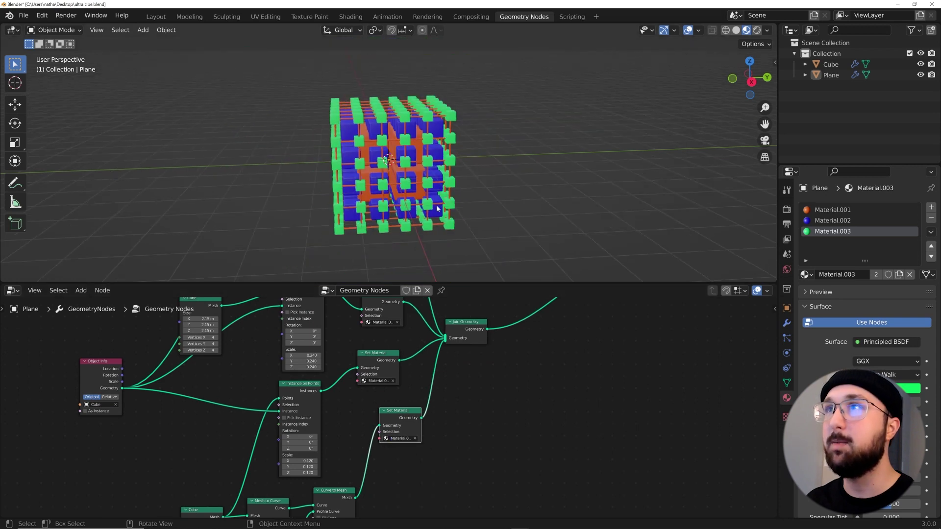
{"action": "middle_click_drag", "start_coordinate": [443, 208], "coordinate": [450, 212]}
{"action": "scroll", "coordinate": [456, 217], "scroll_direction": "up", "scroll_amount": 4}
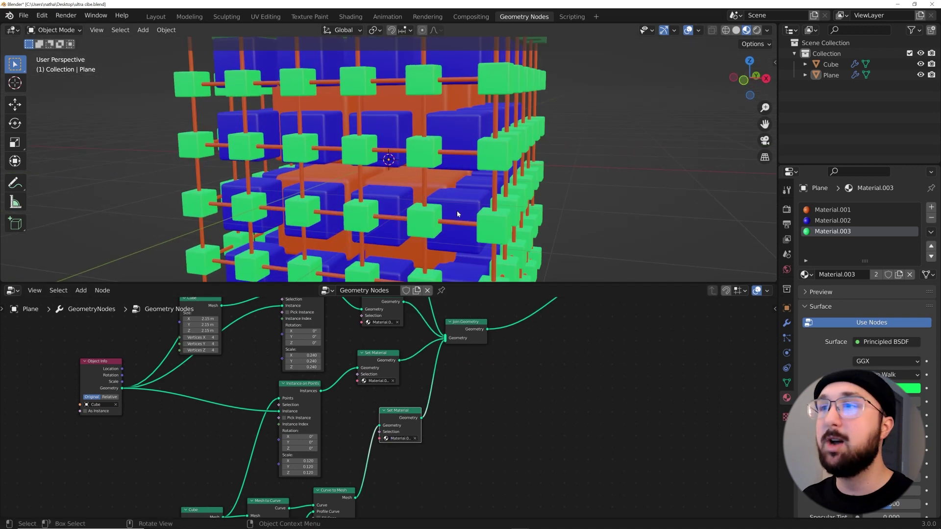
{"action": "scroll", "coordinate": [392, 412], "scroll_direction": "down", "scroll_amount": 2}
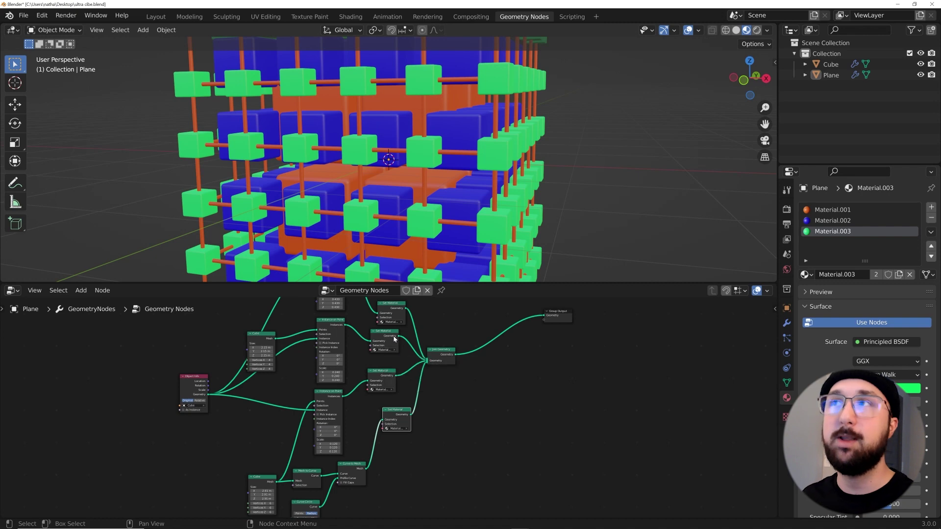
{"action": "scroll", "coordinate": [388, 176], "scroll_direction": "down", "scroll_amount": 2}
{"action": "middle_click_drag", "start_coordinate": [395, 176], "coordinate": [436, 166]}
{"action": "scroll", "coordinate": [436, 166], "scroll_direction": "up", "scroll_amount": 1}
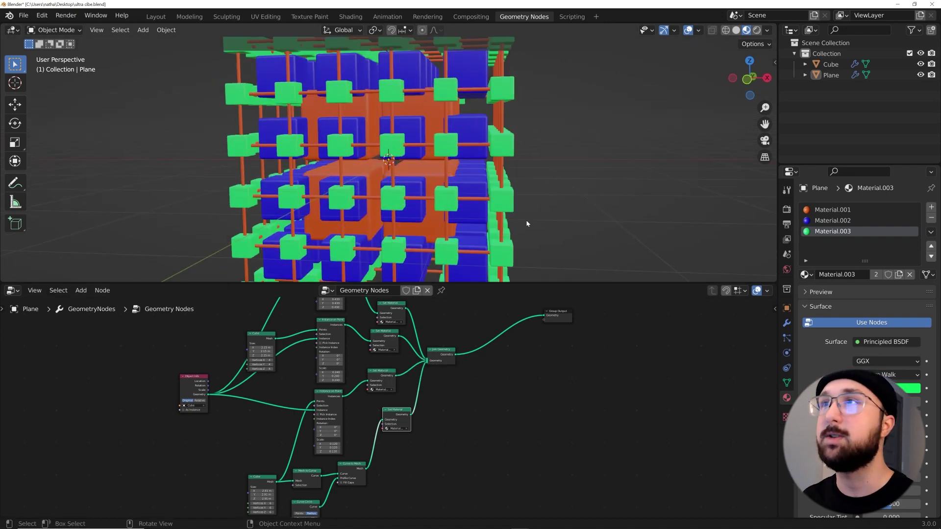
{"action": "left_click", "coordinate": [931, 220]}
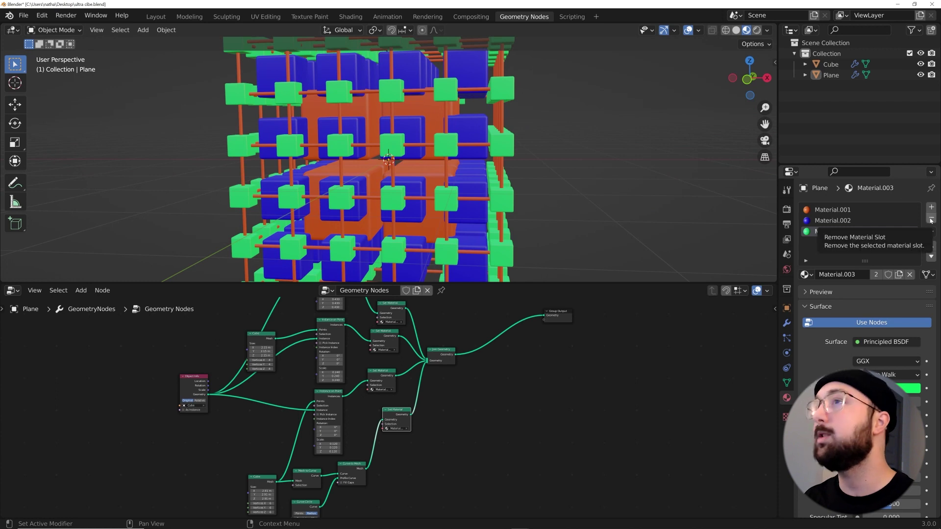
Move the Material.001 Set Material node on the 0.430-scale branch up, away from the other Set Material nodes.
{"action": "scroll", "coordinate": [845, 215], "scroll_direction": "down", "scroll_amount": 3}
{"action": "scroll", "coordinate": [844, 215], "scroll_direction": "up", "scroll_amount": 3}
{"action": "scroll", "coordinate": [495, 399], "scroll_direction": "up", "scroll_amount": 5}
{"action": "middle_click_drag", "start_coordinate": [454, 338], "coordinate": [449, 393]}
{"action": "middle_click_drag", "start_coordinate": [391, 313], "coordinate": [416, 397]}
{"action": "left_click_drag", "start_coordinate": [416, 397], "coordinate": [416, 360]}
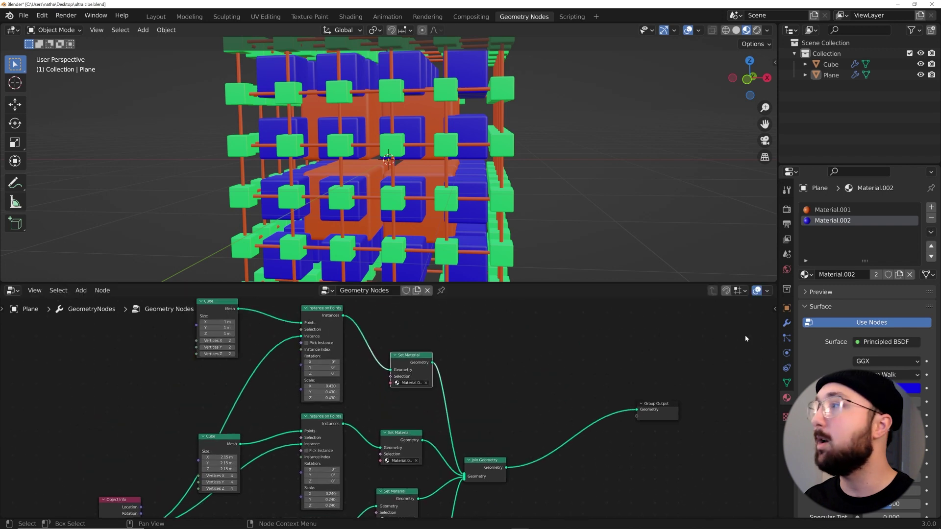
Change Material.001's surface to an Emission shader with a bright green color and a strength of 60.
{"action": "left_click", "coordinate": [841, 210]}
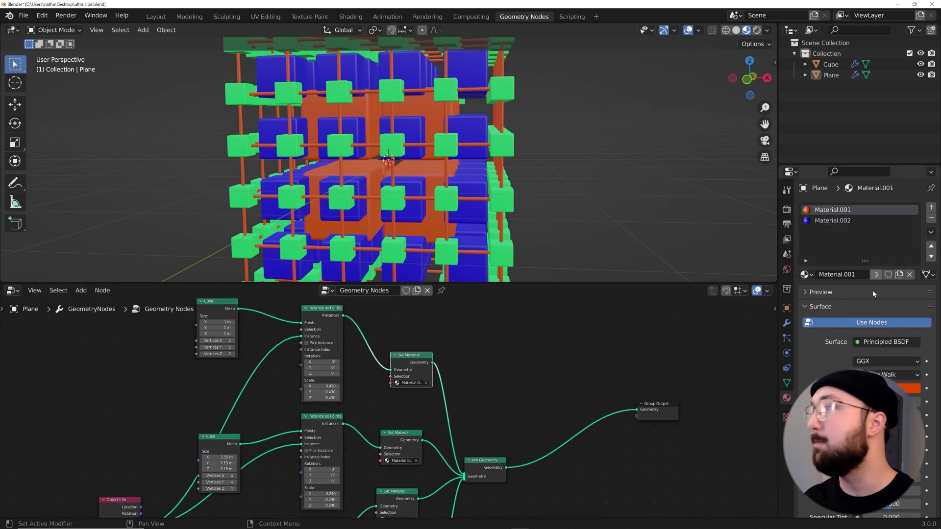
{"action": "left_click", "coordinate": [884, 341]}
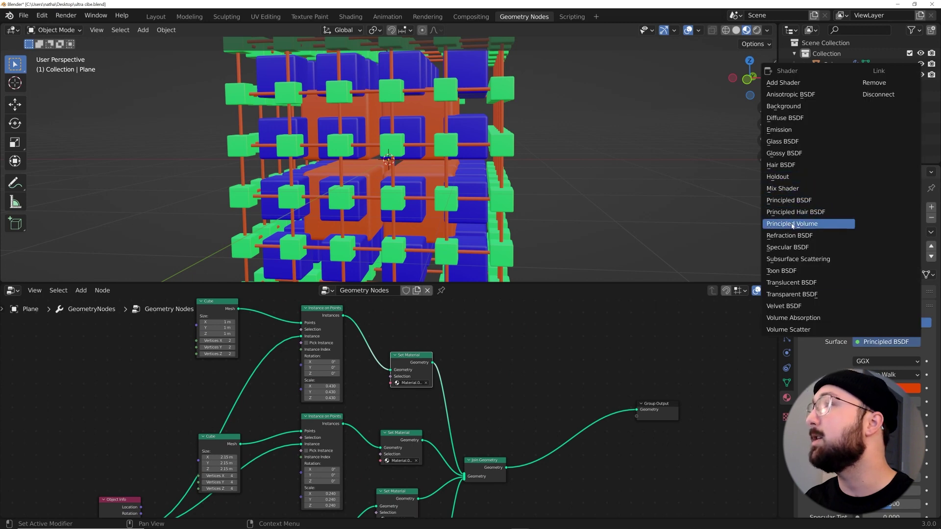
{"action": "left_click", "coordinate": [790, 130]}
{"action": "left_click", "coordinate": [891, 361]}
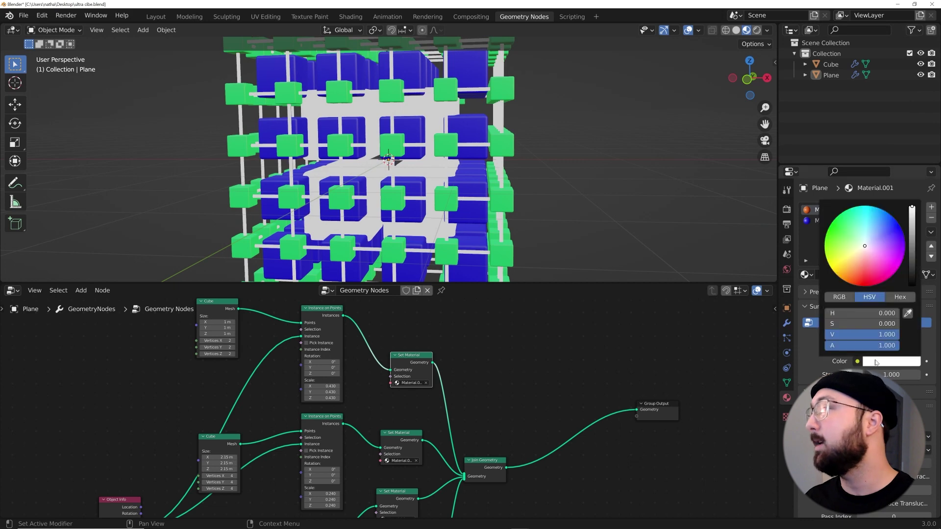
{"action": "left_click", "coordinate": [835, 219]}
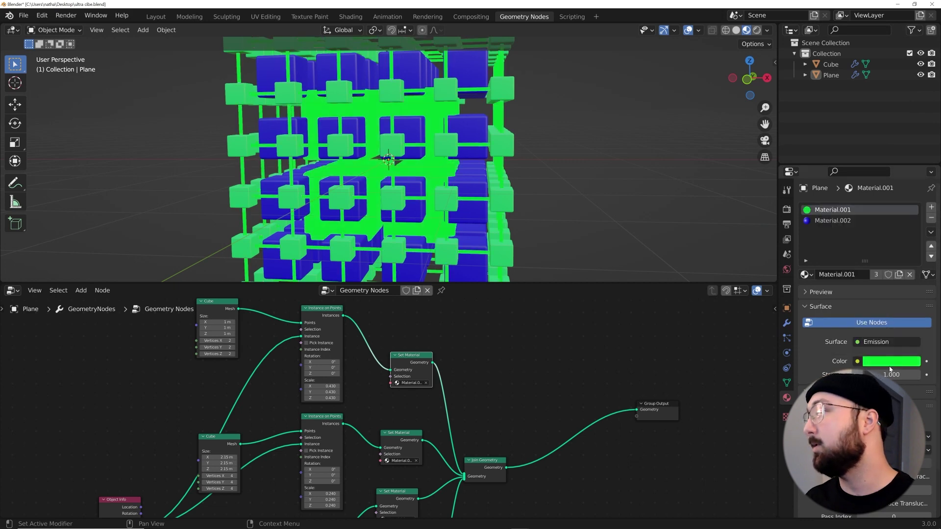
{"action": "type", "text": "60"}
{"action": "key", "text": "Return"}
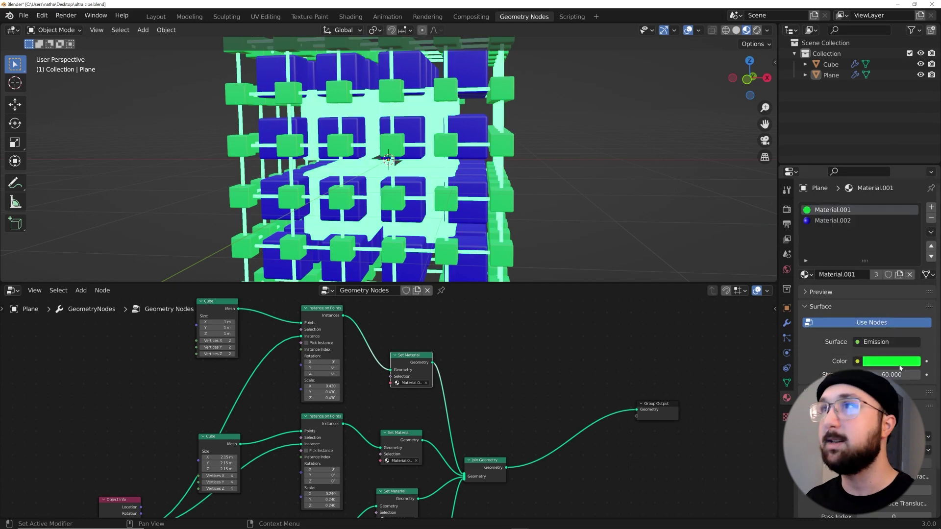
Assign Material.002 to the Set Material nodes of the 0.120-scale cubes and the Curve to Mesh rods.
{"action": "scroll", "coordinate": [450, 394], "scroll_direction": "up", "scroll_amount": 5}
{"action": "middle_click_drag", "start_coordinate": [450, 395], "coordinate": [523, 305]}
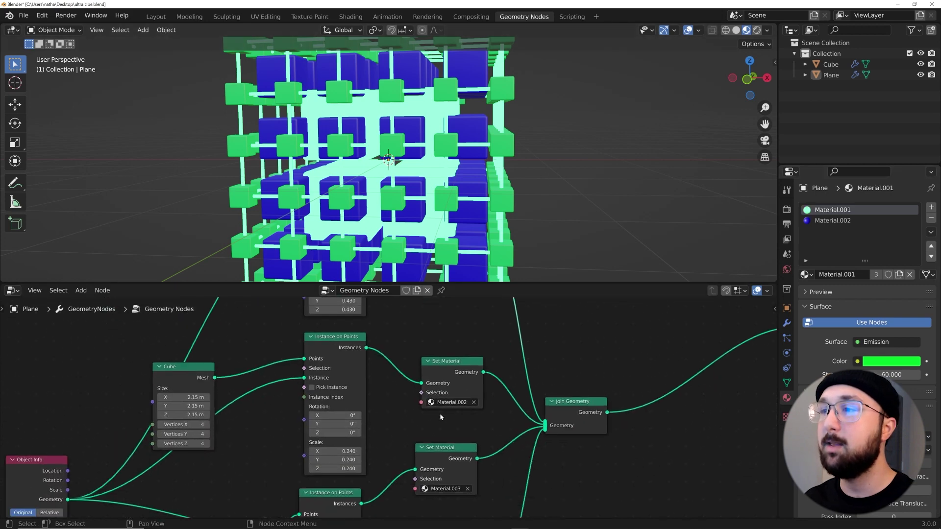
{"action": "left_click", "coordinate": [835, 221]}
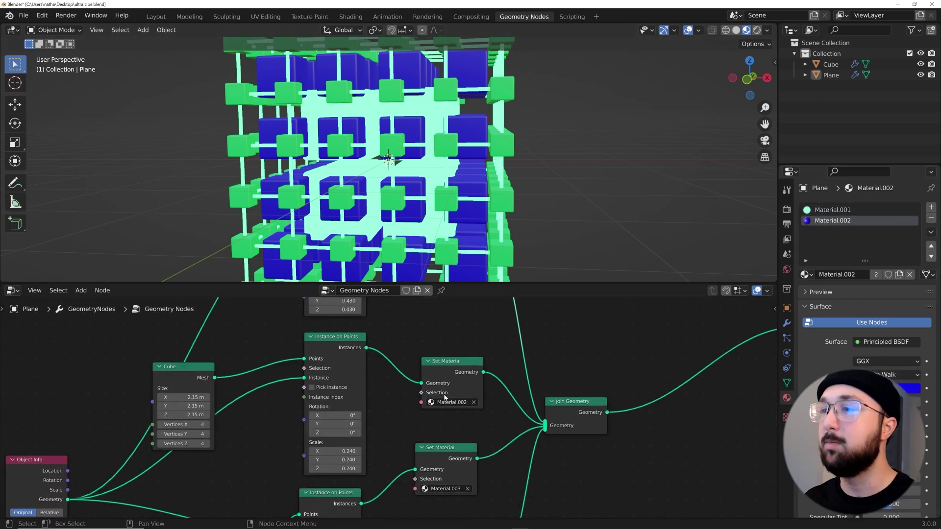
{"action": "middle_click_drag", "start_coordinate": [460, 458], "coordinate": [480, 385]}
{"action": "left_click", "coordinate": [467, 415]}
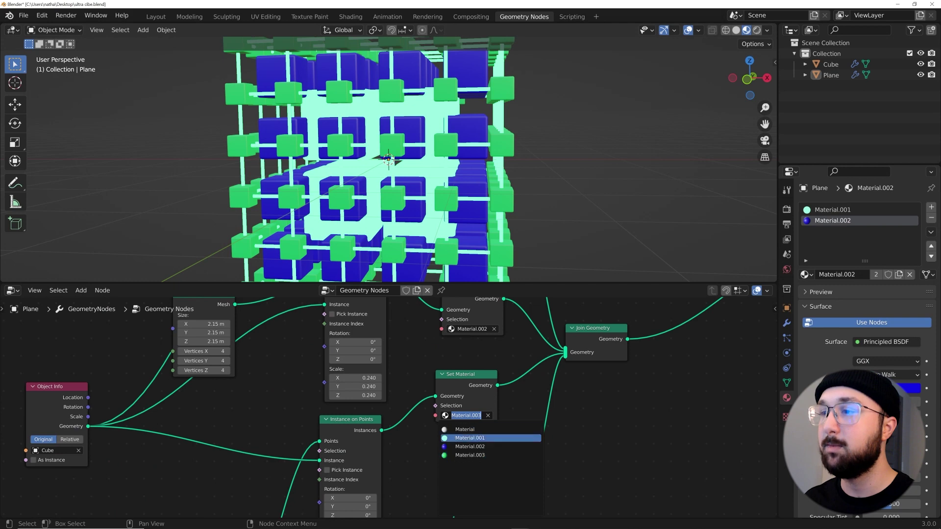
{"action": "left_click", "coordinate": [485, 447]}
{"action": "middle_click_drag", "start_coordinate": [572, 441], "coordinate": [558, 383]}
{"action": "left_click", "coordinate": [484, 442]}
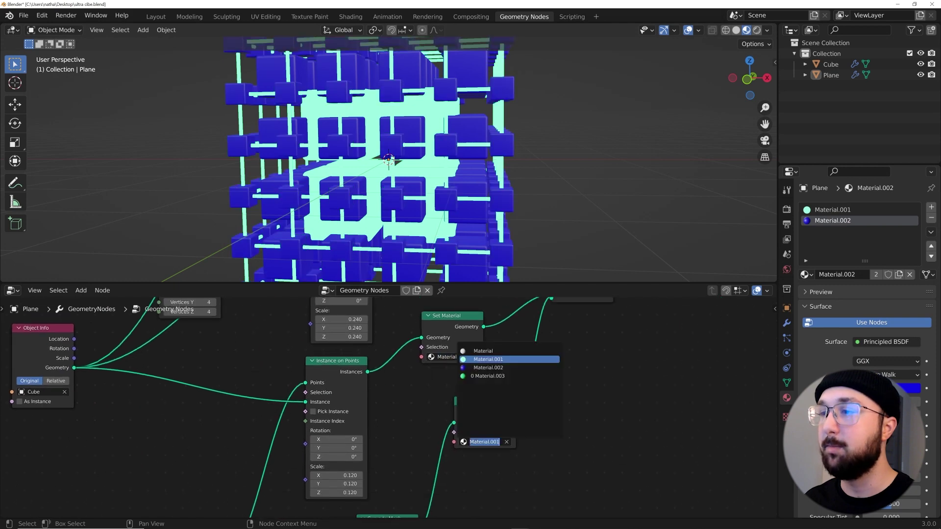
{"action": "left_click", "coordinate": [489, 367]}
{"action": "middle_click_drag", "start_coordinate": [423, 473], "coordinate": [452, 402]}
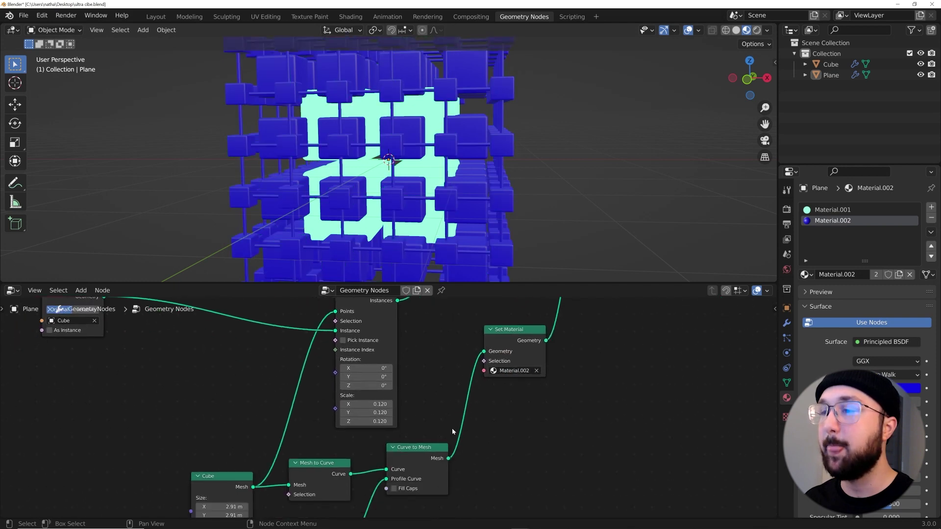
View the structure from another angle and switch to the Shading workspace.
{"action": "scroll", "coordinate": [431, 189], "scroll_direction": "down", "scroll_amount": 5}
{"action": "middle_click_drag", "start_coordinate": [431, 189], "coordinate": [441, 181]}
{"action": "scroll", "coordinate": [444, 186], "scroll_direction": "up", "scroll_amount": 5}
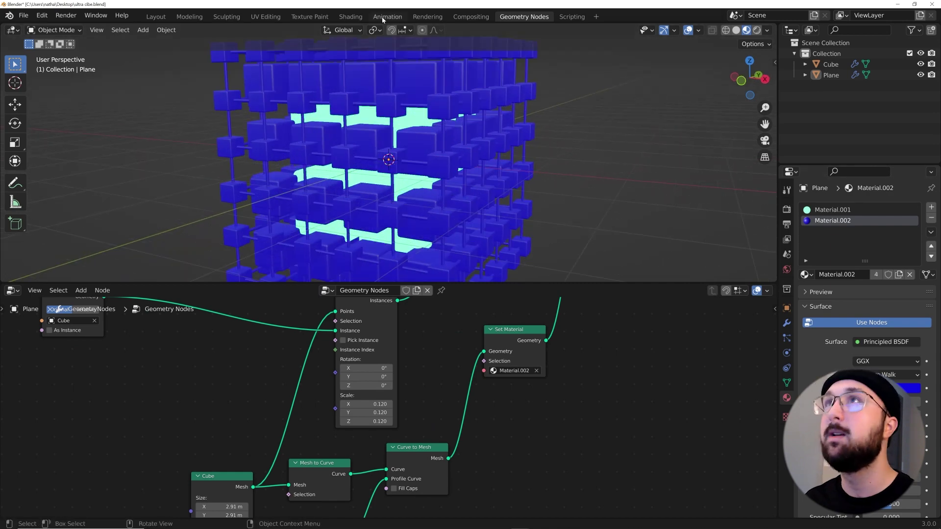
{"action": "left_click", "coordinate": [351, 17]}
{"action": "scroll", "coordinate": [365, 347], "scroll_direction": "down", "scroll_amount": 2}
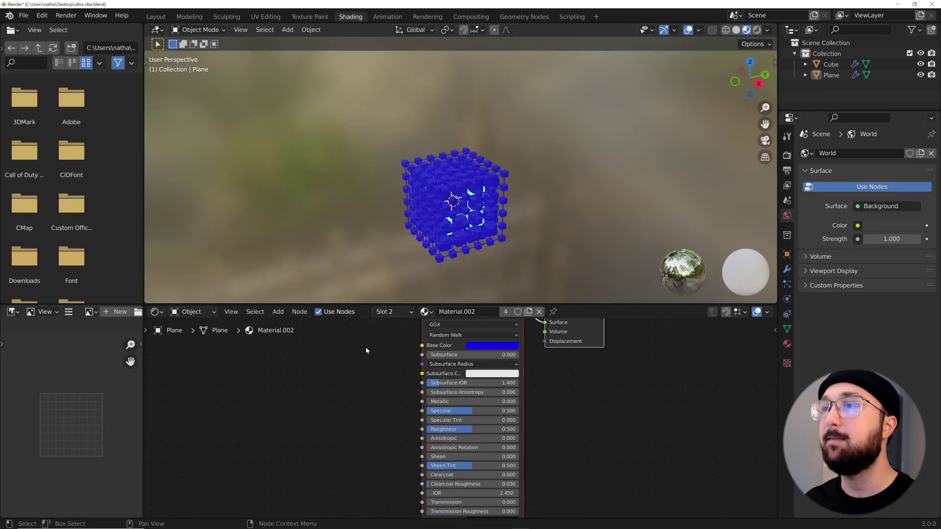
Change Material.002's Base Color to a near-black grey and set its Metallic value to 1.000.
{"action": "left_click", "coordinate": [400, 312]}
{"action": "scroll", "coordinate": [488, 364], "scroll_direction": "down", "scroll_amount": 2}
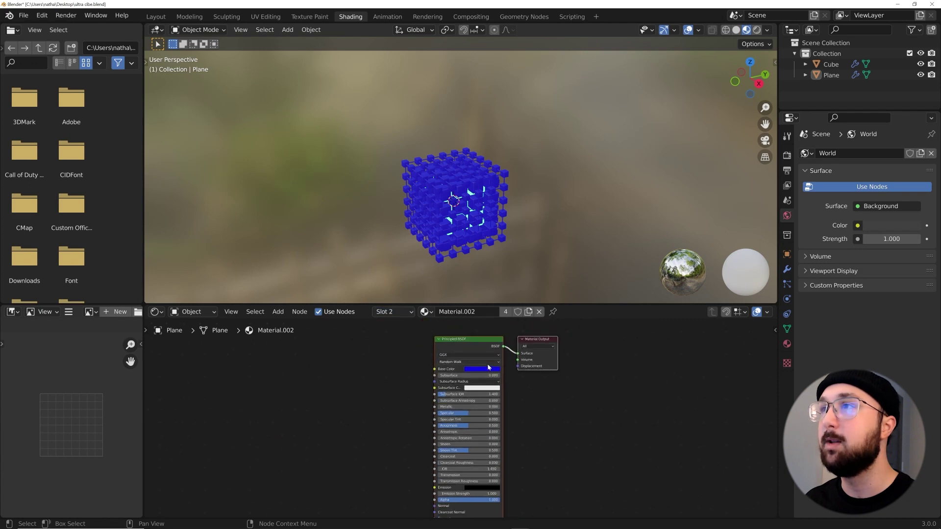
{"action": "scroll", "coordinate": [465, 208], "scroll_direction": "up", "scroll_amount": 5}
{"action": "middle_click_drag", "start_coordinate": [465, 208], "coordinate": [463, 167]}
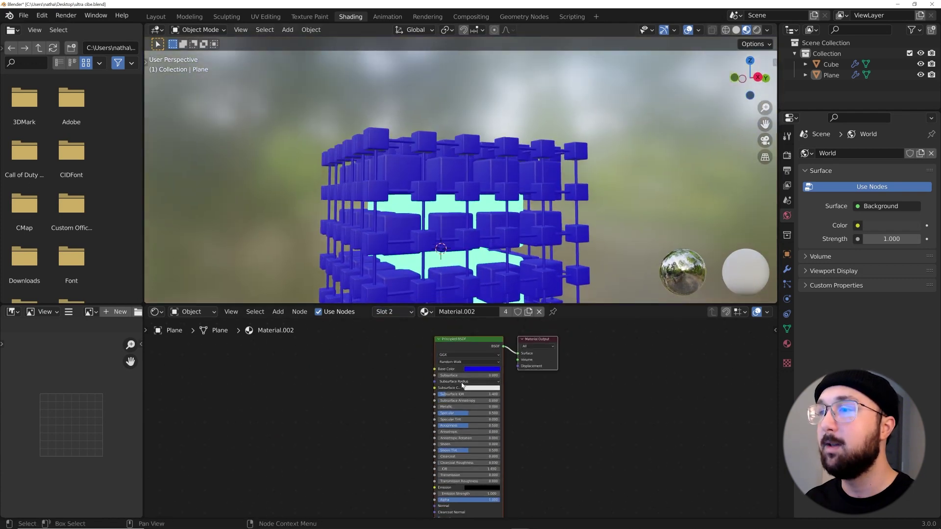
{"action": "scroll", "coordinate": [461, 386], "scroll_direction": "up", "scroll_amount": 1}
{"action": "left_click", "coordinate": [485, 361]}
{"action": "left_click", "coordinate": [494, 291]}
{"action": "left_click_drag", "start_coordinate": [522, 290], "coordinate": [522, 305]}
{"action": "left_click_drag", "start_coordinate": [449, 403], "coordinate": [508, 405]}
Add a ColorRamp node to Material.002 and place it well to the left of the Principled BSDF.
{"action": "middle_click_drag", "start_coordinate": [342, 410], "coordinate": [347, 368]}
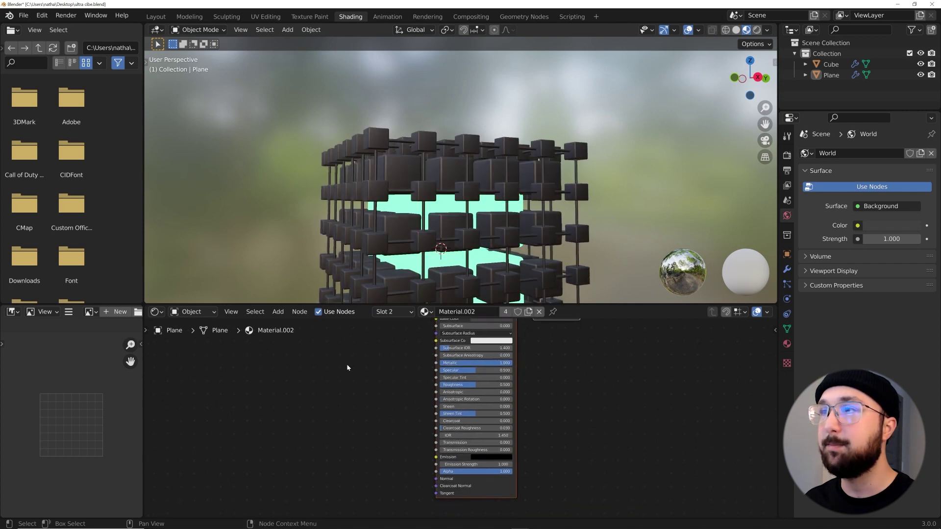
{"action": "key", "text": "shift+a"}
{"action": "left_click", "coordinate": [347, 367]}
{"action": "type", "text": "col"}
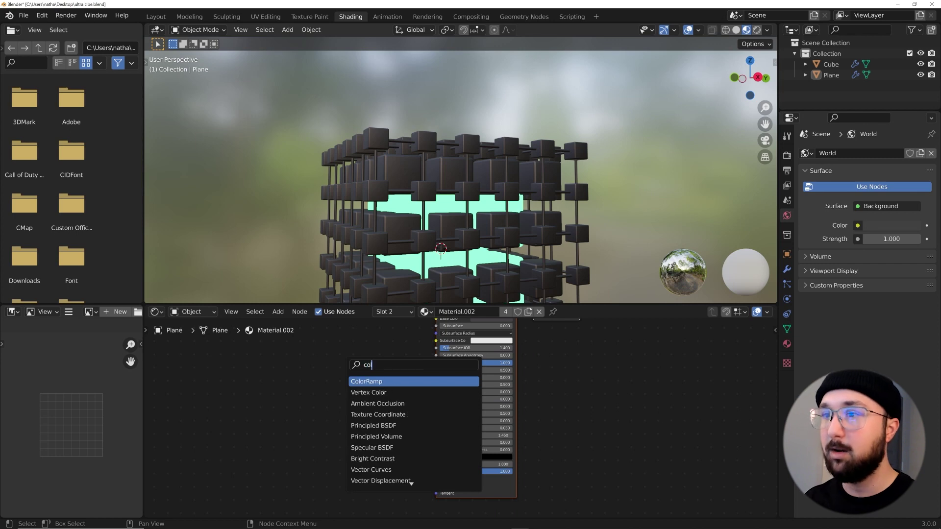
{"action": "key", "text": "Return"}
{"action": "left_click", "coordinate": [338, 395]}
{"action": "scroll", "coordinate": [481, 210], "scroll_direction": "up", "scroll_amount": 5}
{"action": "middle_click_drag", "start_coordinate": [485, 225], "coordinate": [499, 122], "text": "shift"}
{"action": "middle_click_drag", "start_coordinate": [478, 167], "coordinate": [421, 212]}
{"action": "scroll", "coordinate": [382, 414], "scroll_direction": "up", "scroll_amount": 3}
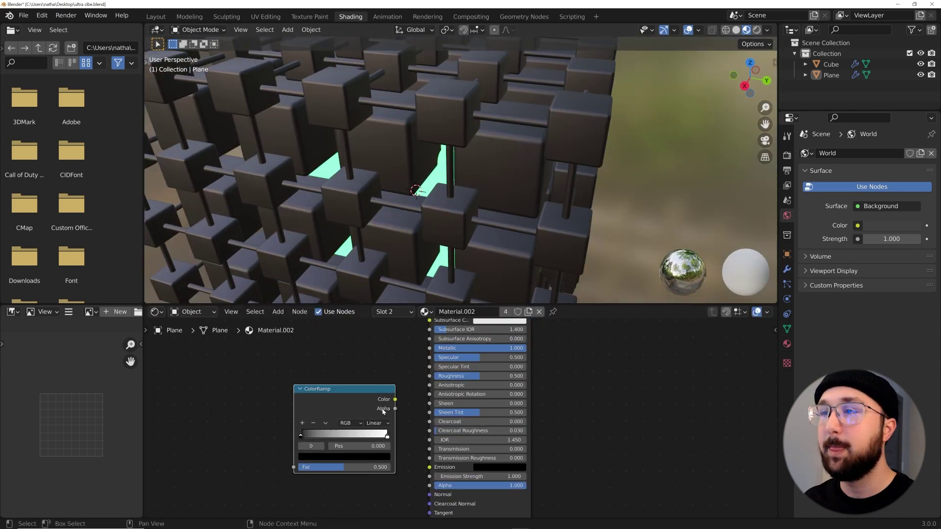
{"action": "left_click_drag", "start_coordinate": [366, 404], "coordinate": [289, 376]}
Add a Noise Texture to the left of the ColorRamp and attach Texture Coordinate and Mapping nodes to it with Node Wrangler.
{"action": "scroll", "coordinate": [392, 372], "scroll_direction": "down", "scroll_amount": 1}
{"action": "middle_click_drag", "start_coordinate": [409, 371], "coordinate": [615, 351]}
{"action": "key", "text": "shift+a"}
{"action": "left_click", "coordinate": [400, 347]}
{"action": "type", "text": "noi"}
{"action": "key", "text": "Down"}
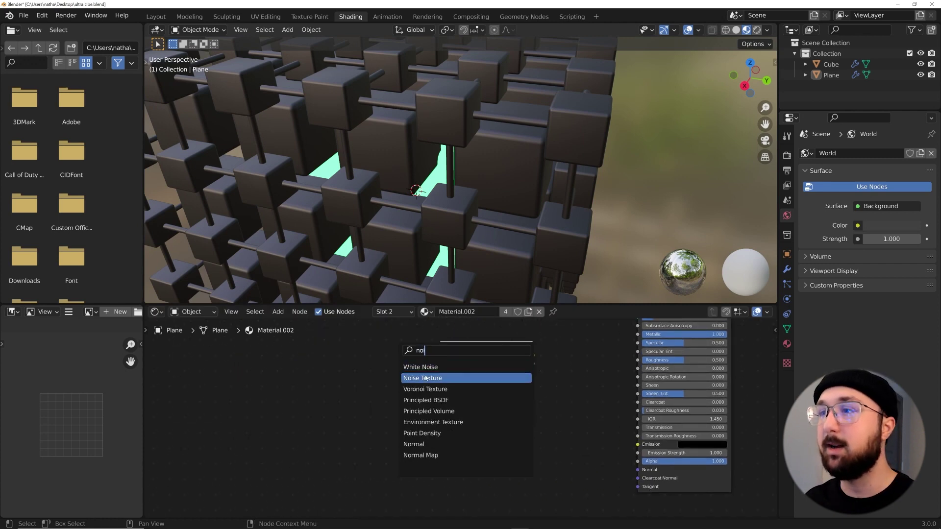
{"action": "key", "text": "Return"}
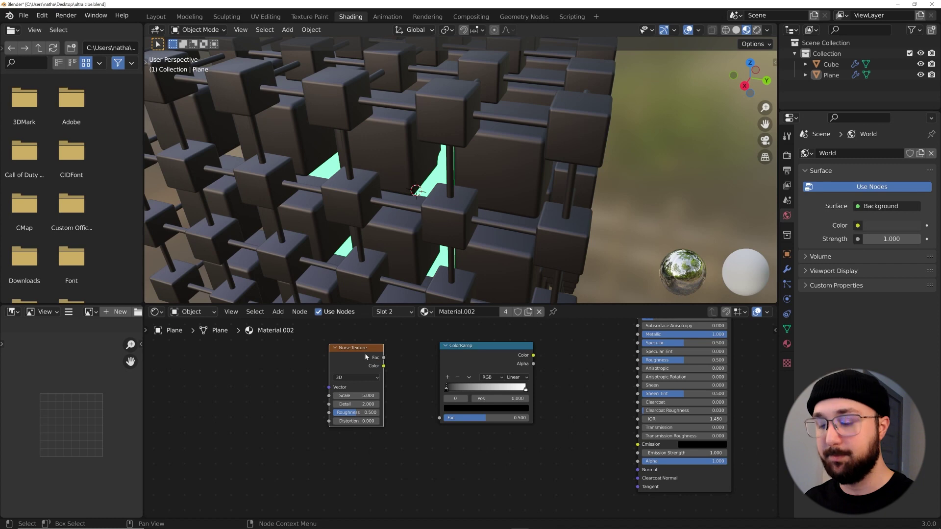
{"action": "key", "text": "ctrl+t"}
{"action": "middle_click_drag", "start_coordinate": [315, 414], "coordinate": [346, 405]}
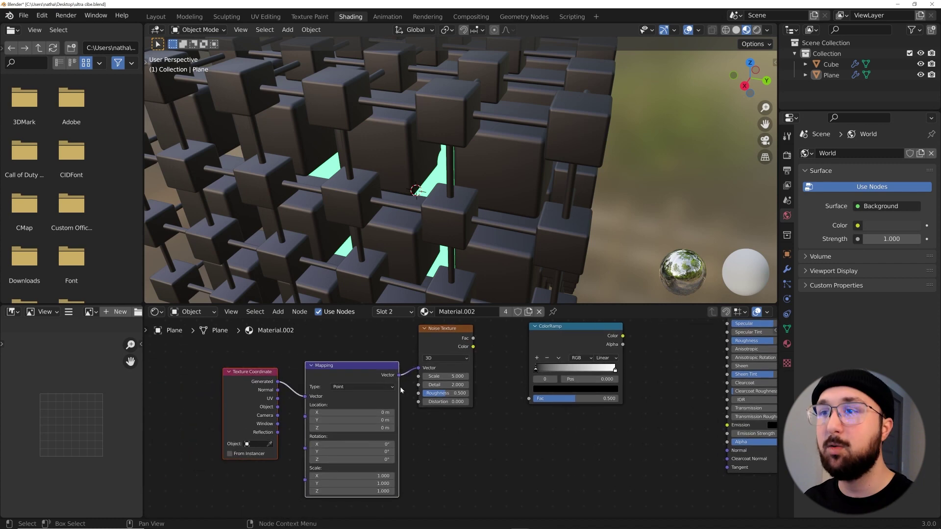
Search the add-on preferences for "node" to check Node Wrangler, and close the preferences.
{"action": "left_click", "coordinate": [42, 15]}
{"action": "left_click", "coordinate": [66, 168]}
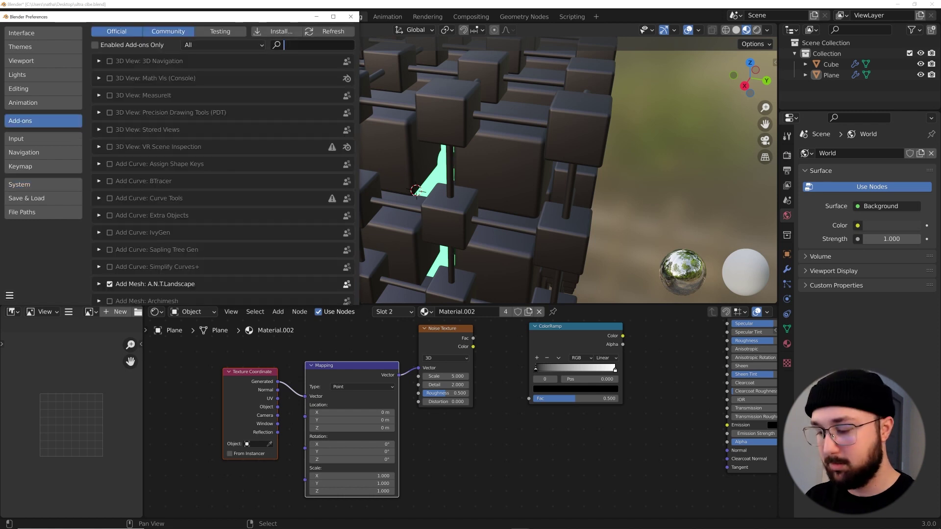
{"action": "type", "text": "node"}
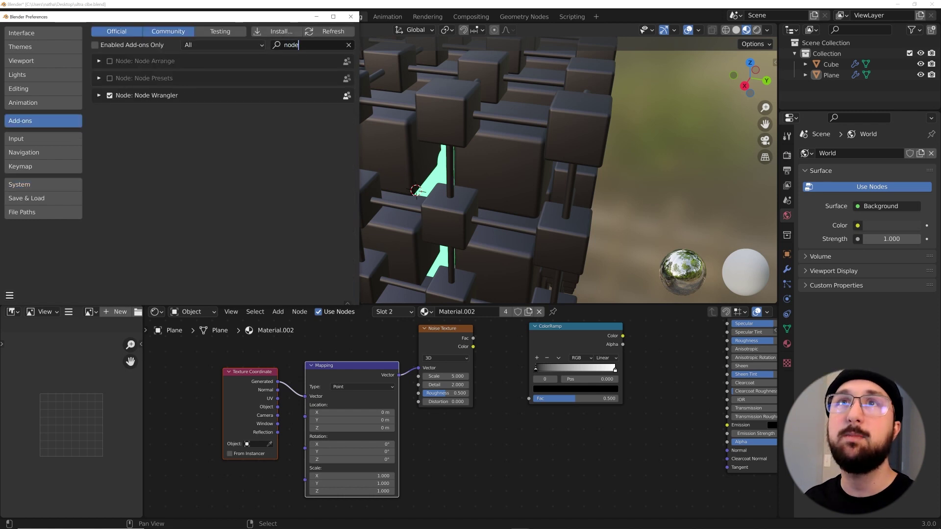
{"action": "left_click", "coordinate": [350, 17]}
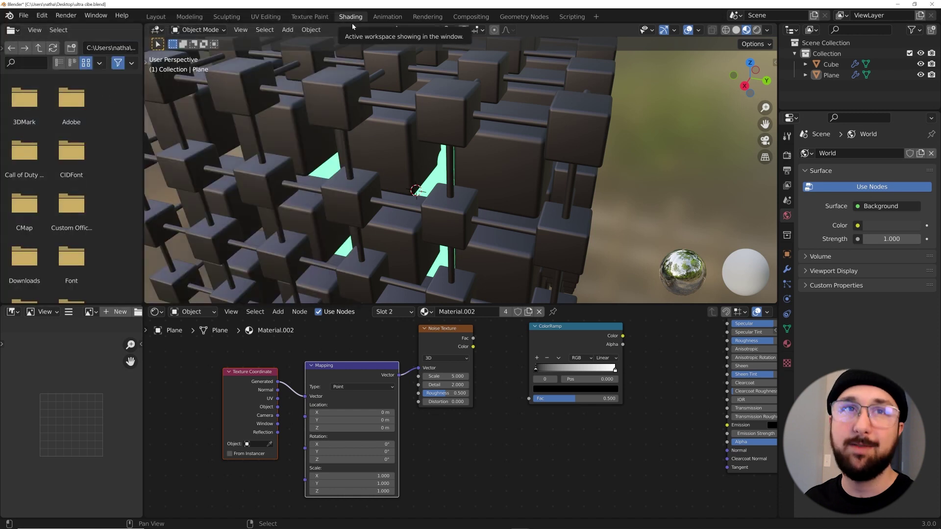
Link Texture Coordinate Object to the Mapping vector, Noise Fac to the ColorRamp Fac, and ColorRamp Color to the Principled BSDF Roughness.
{"action": "left_click", "coordinate": [447, 343]}
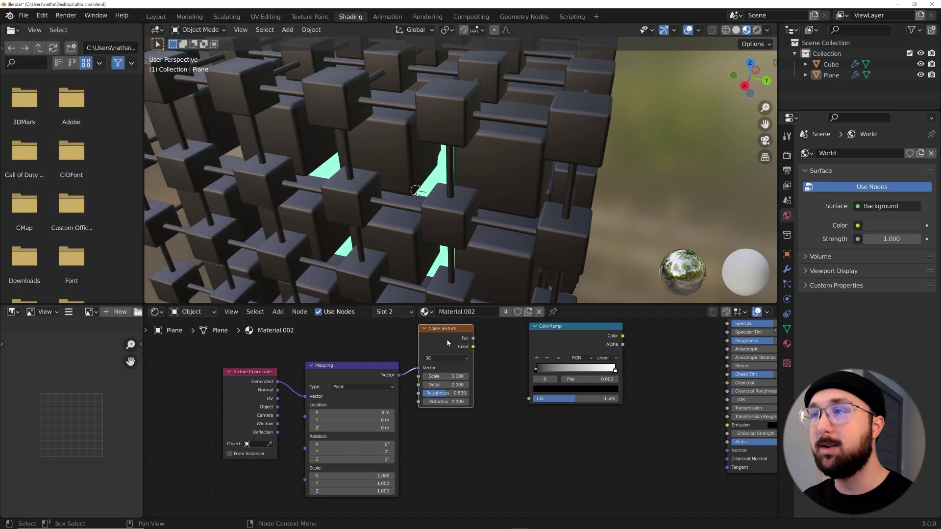
{"action": "left_click_drag", "start_coordinate": [277, 407], "coordinate": [305, 397]}
{"action": "middle_click_drag", "start_coordinate": [514, 344], "coordinate": [463, 370]}
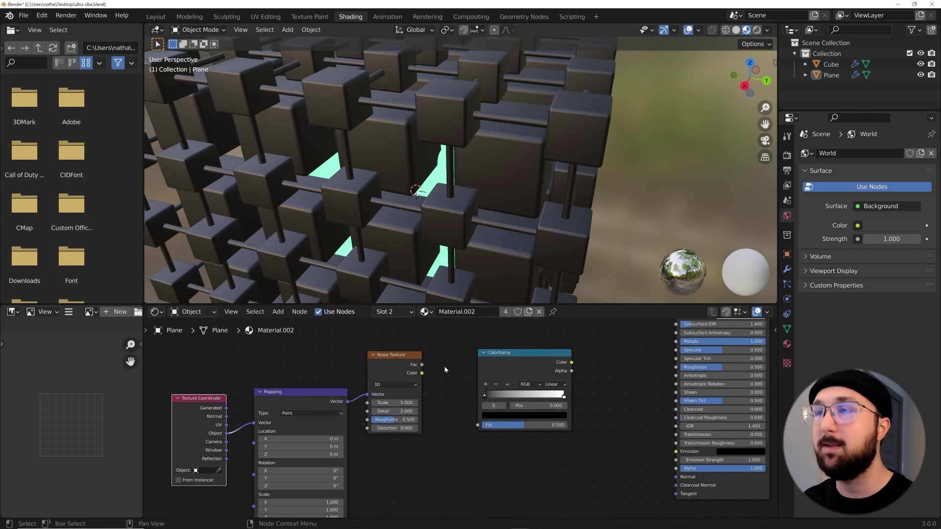
{"action": "left_click_drag", "start_coordinate": [422, 364], "coordinate": [477, 425]}
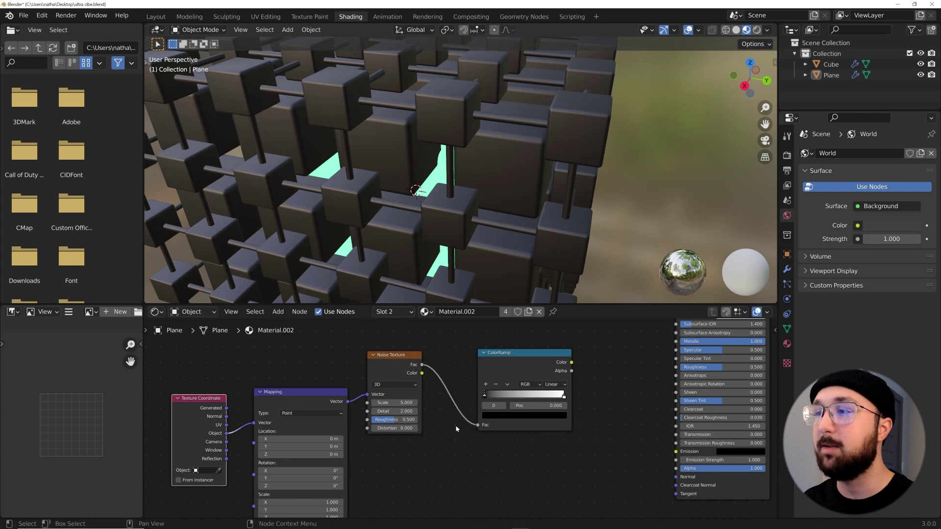
{"action": "middle_click_drag", "start_coordinate": [555, 364], "coordinate": [456, 376]}
{"action": "left_click_drag", "start_coordinate": [456, 378], "coordinate": [559, 381]}
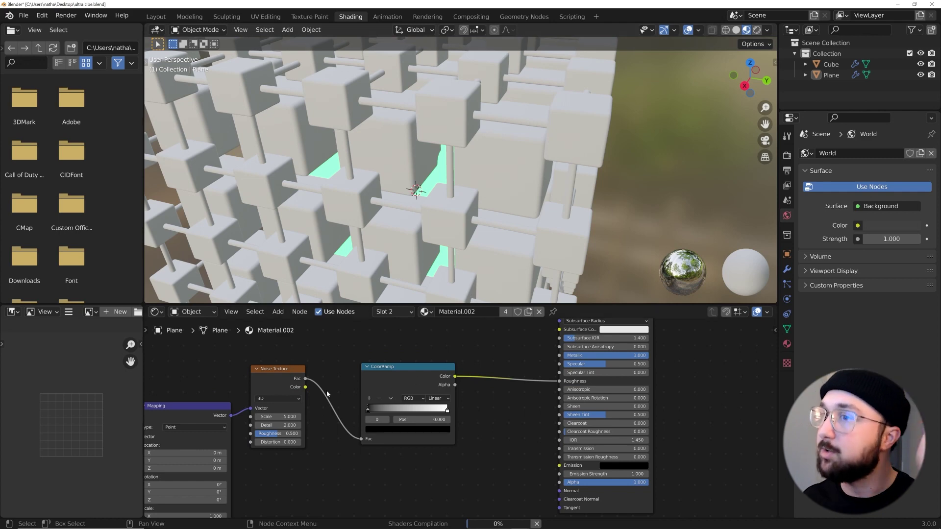
Set the Noise Texture's Scale to 1, Detail to 12 and Roughness to 0.953, and move the ColorRamp's black stop to 0.290.
{"action": "scroll", "coordinate": [424, 270], "scroll_direction": "down", "scroll_amount": 6}
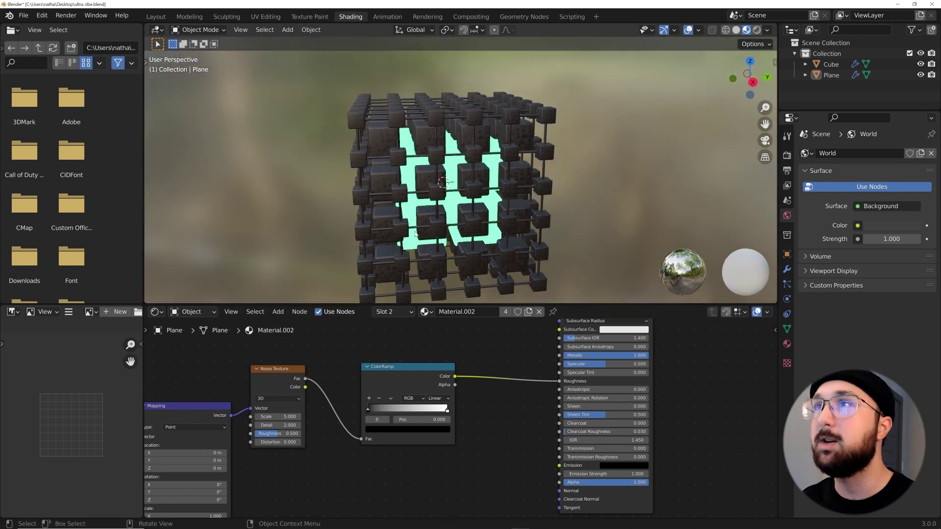
{"action": "middle_click_drag", "start_coordinate": [481, 224], "coordinate": [469, 250]}
{"action": "scroll", "coordinate": [472, 224], "scroll_direction": "up", "scroll_amount": 5}
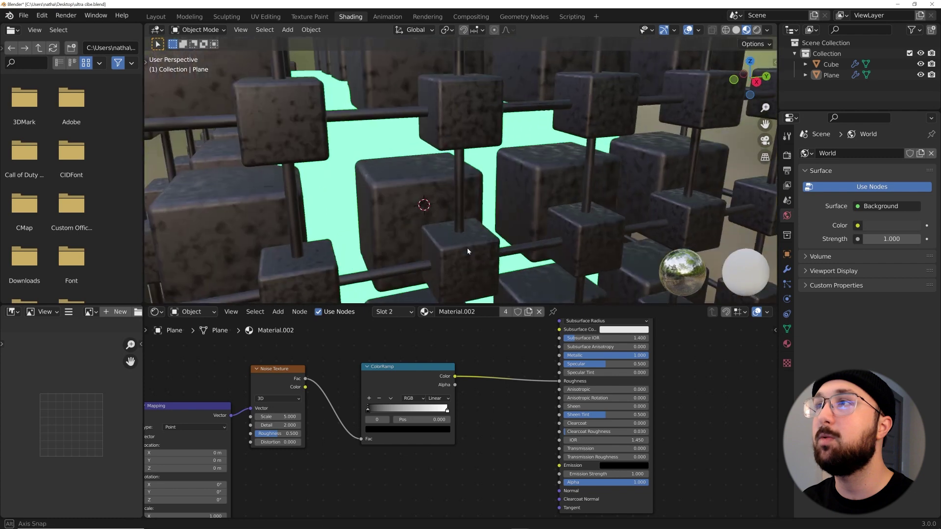
{"action": "scroll", "coordinate": [468, 250], "scroll_direction": "down", "scroll_amount": 4}
{"action": "middle_click_drag", "start_coordinate": [460, 199], "coordinate": [410, 230]}
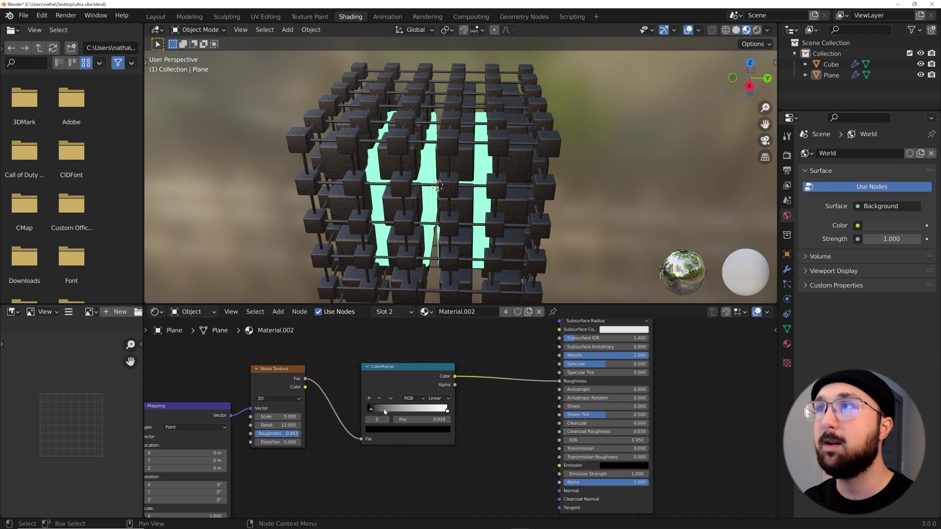
{"action": "left_click_drag", "start_coordinate": [385, 411], "coordinate": [397, 410]}
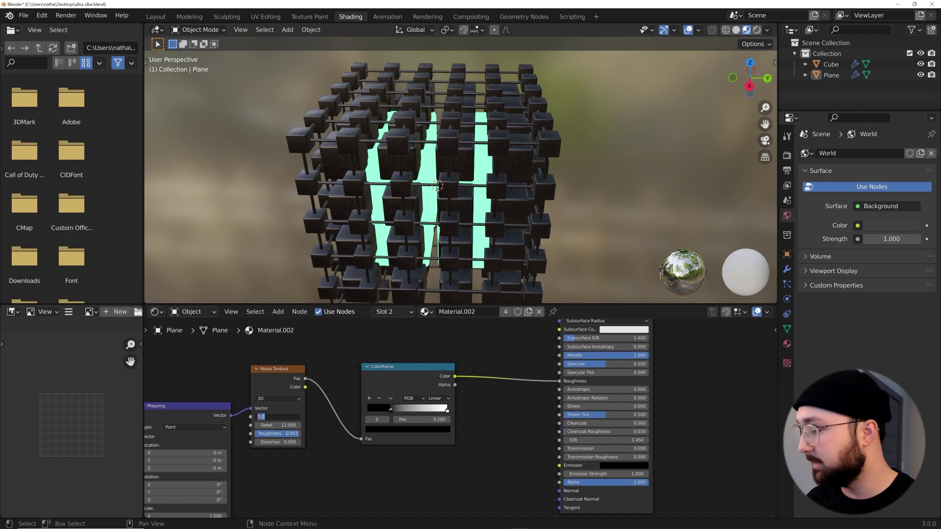
{"action": "scroll", "coordinate": [441, 234], "scroll_direction": "up", "scroll_amount": 5}
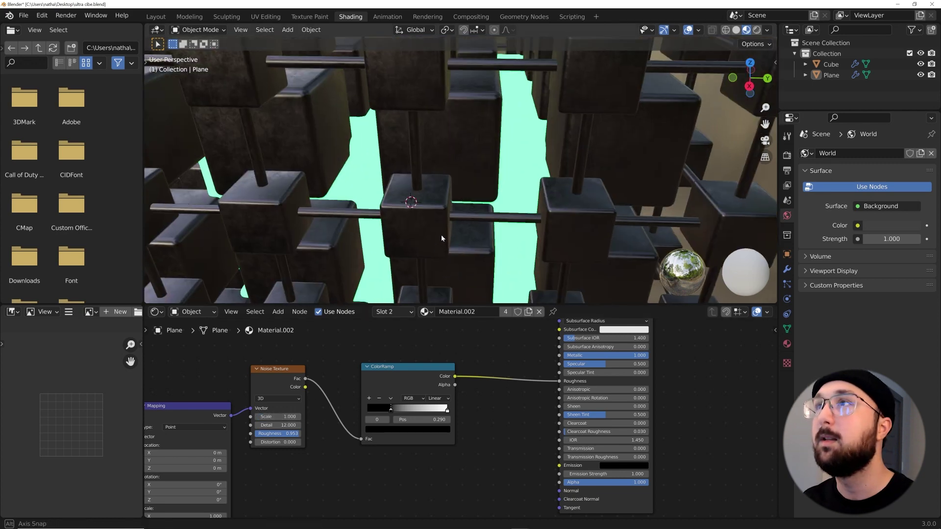
Move the ColorRamp's white stop inward and its black stop to 0.362, and lighten the black stop to a grey of value 0.166.
{"action": "left_click_drag", "start_coordinate": [447, 411], "coordinate": [398, 414]}
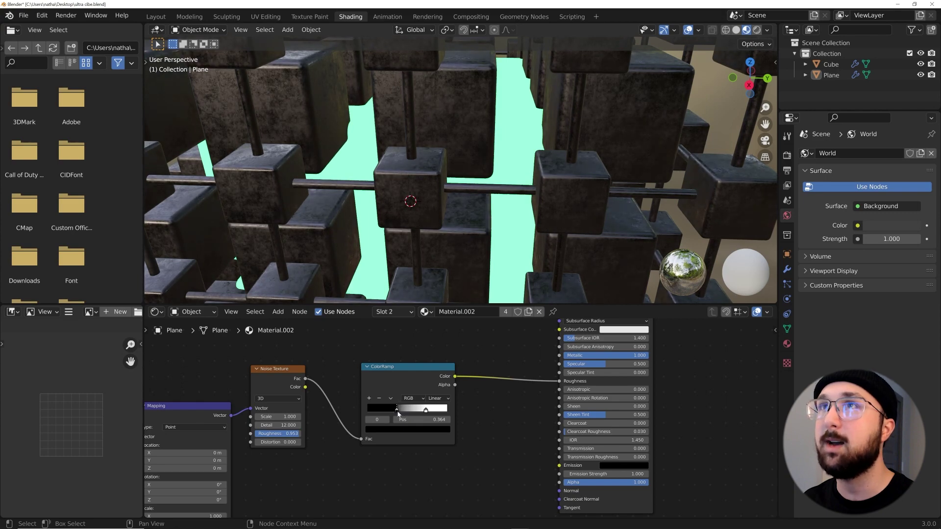
{"action": "scroll", "coordinate": [444, 232], "scroll_direction": "down", "scroll_amount": 8}
{"action": "middle_click_drag", "start_coordinate": [444, 232], "coordinate": [385, 159]}
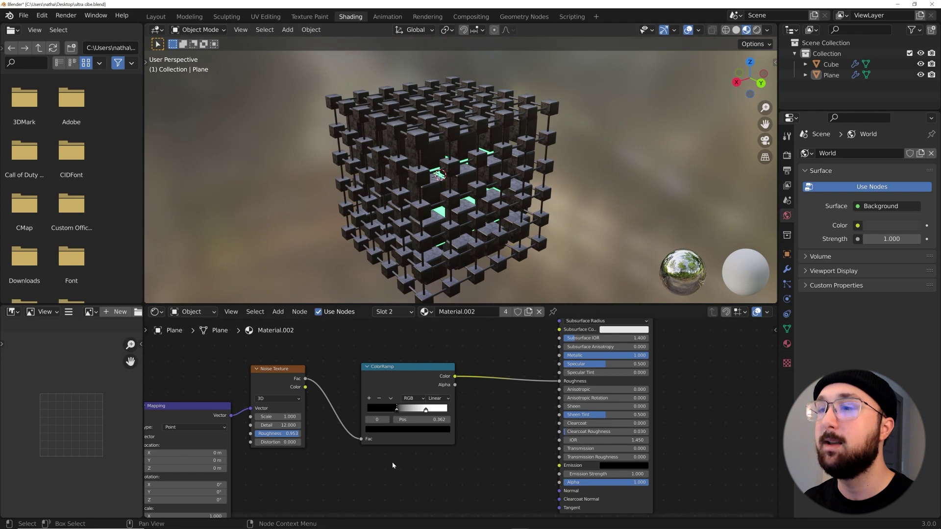
{"action": "left_click", "coordinate": [396, 430]}
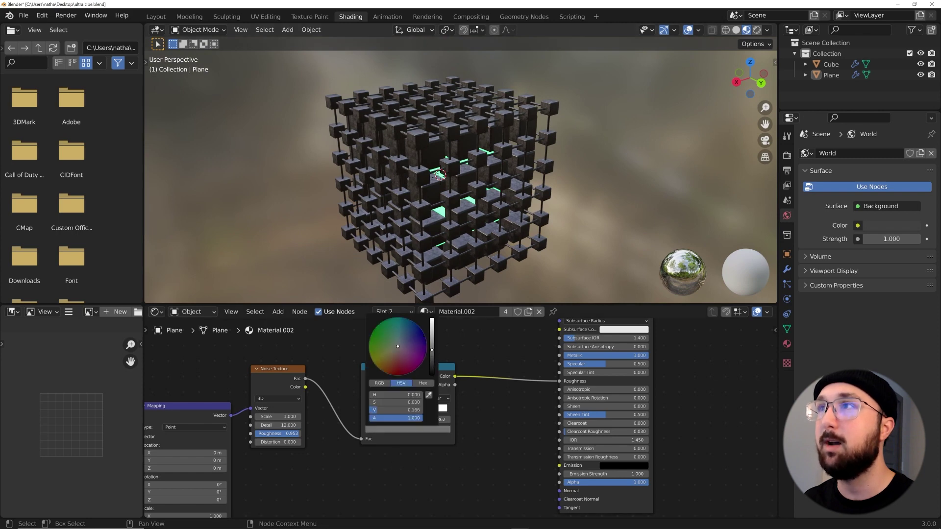
{"action": "scroll", "coordinate": [415, 204], "scroll_direction": "up", "scroll_amount": 5}
{"action": "scroll", "coordinate": [427, 180], "scroll_direction": "down", "scroll_amount": 4}
{"action": "mouse_move", "coordinate": [427, 180]}
{"action": "middle_mouse_down"}
{"action": "mouse_move", "coordinate": [440, 191]}
{"action": "mouse_move", "coordinate": [437, 180]}
{"action": "middle_mouse_up"}
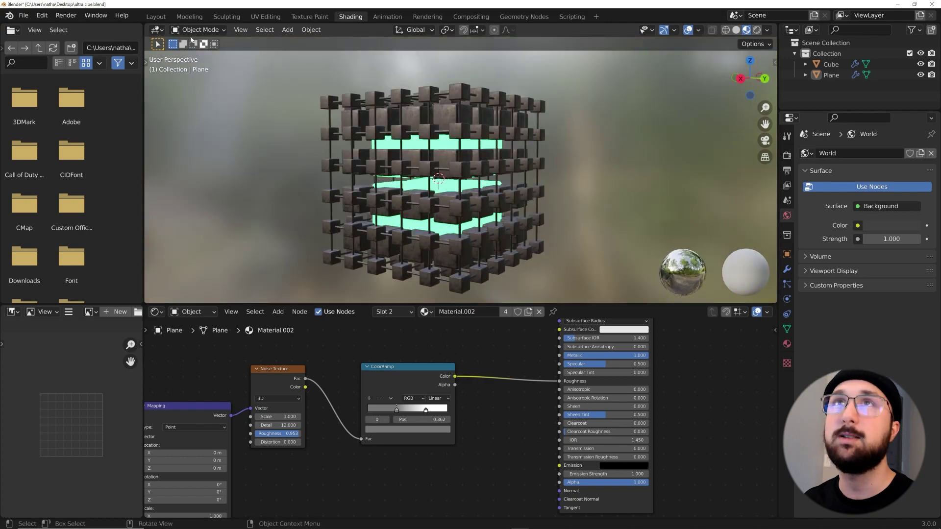
In the Layout workspace, add a plane at the origin, scale it by 8 and apply its scale.
{"action": "left_click", "coordinate": [153, 16]}
{"action": "scroll", "coordinate": [399, 234], "scroll_direction": "down", "scroll_amount": 5}
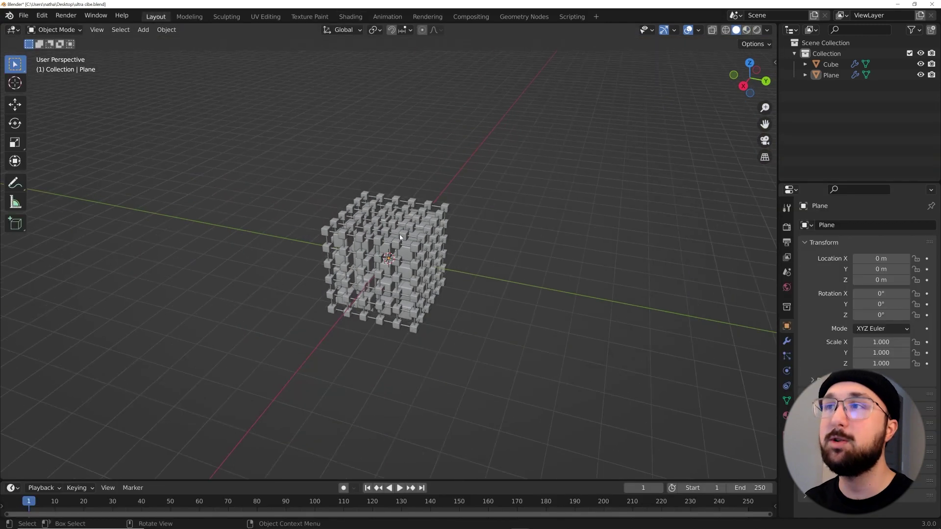
{"action": "key", "text": "shift+a"}
{"action": "mouse_move", "coordinate": [477, 193]}
{"action": "left_click", "coordinate": [508, 192]}
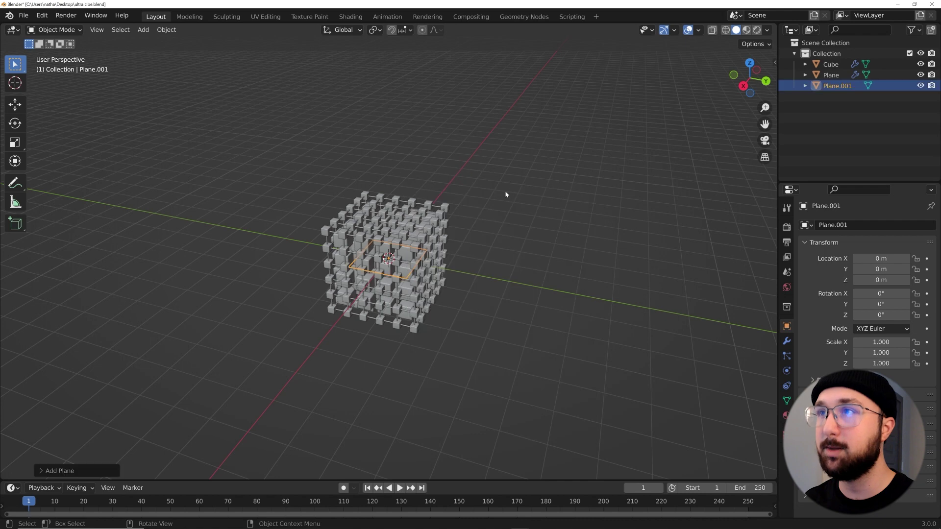
{"action": "key", "text": "s"}
{"action": "key", "text": "8"}
{"action": "key", "text": "Return"}
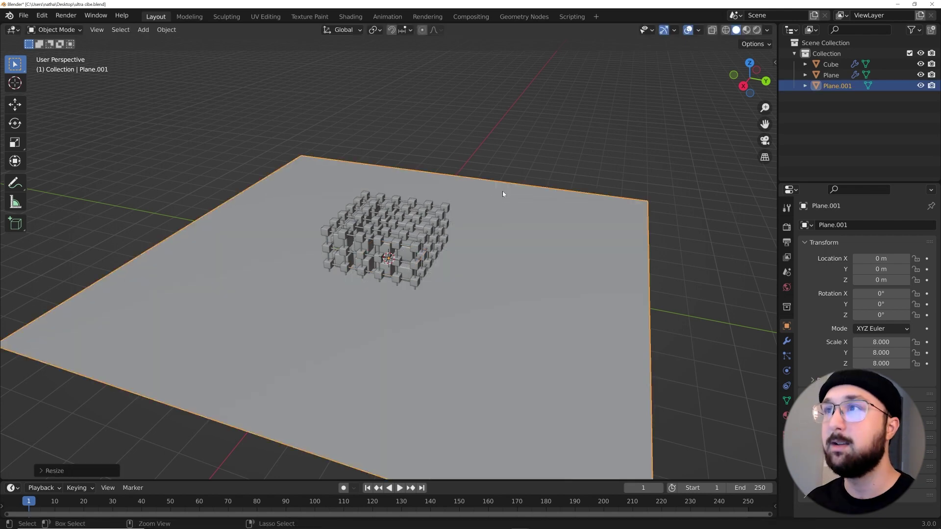
{"action": "key", "text": "ctrl+a"}
{"action": "left_click", "coordinate": [485, 212]}
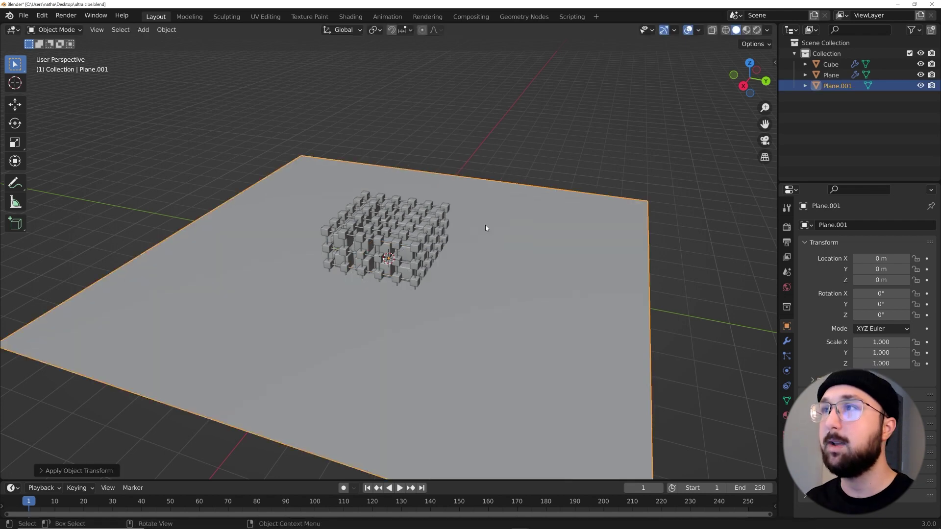
Raise the cube structure about 1.57 m along Z so that it stands above the ground plane.
{"action": "middle_click_drag", "start_coordinate": [486, 225], "coordinate": [481, 218]}
{"action": "left_click", "coordinate": [415, 245]}
{"action": "scroll", "coordinate": [414, 245], "scroll_direction": "up", "scroll_amount": 4}
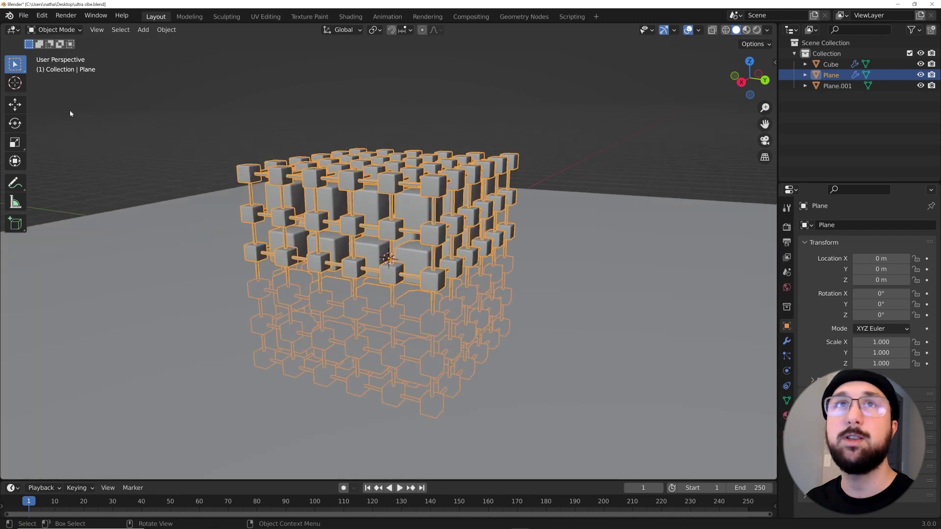
{"action": "left_click", "coordinate": [18, 111]}
{"action": "middle_click_drag", "start_coordinate": [395, 267], "coordinate": [396, 219]}
{"action": "scroll", "coordinate": [396, 228], "scroll_direction": "down", "scroll_amount": 2}
{"action": "scroll", "coordinate": [396, 219], "scroll_direction": "down", "scroll_amount": 2}
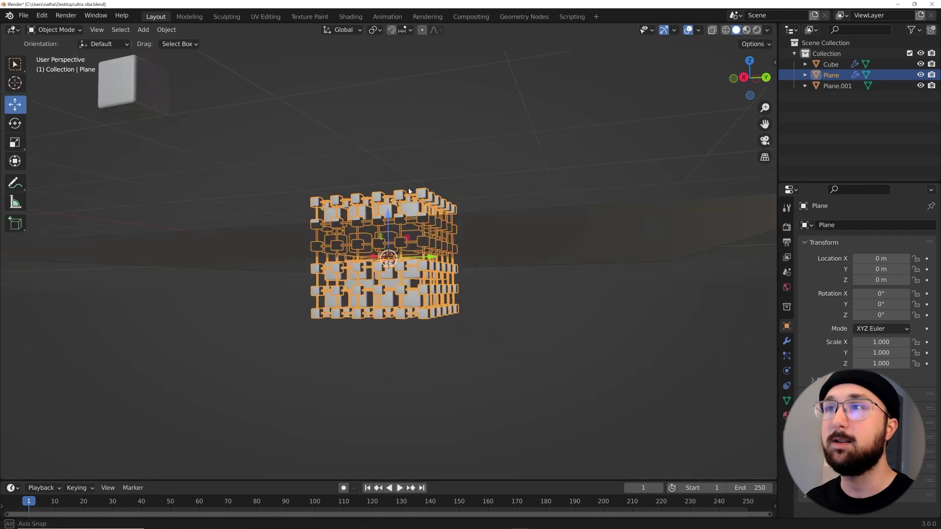
{"action": "scroll", "coordinate": [396, 219], "scroll_direction": "up", "scroll_amount": 4}
{"action": "left_click_drag", "start_coordinate": [388, 221], "coordinate": [410, 118]}
{"action": "scroll", "coordinate": [407, 180], "scroll_direction": "down", "scroll_amount": 3}
{"action": "middle_click_drag", "start_coordinate": [414, 127], "coordinate": [454, 209]}
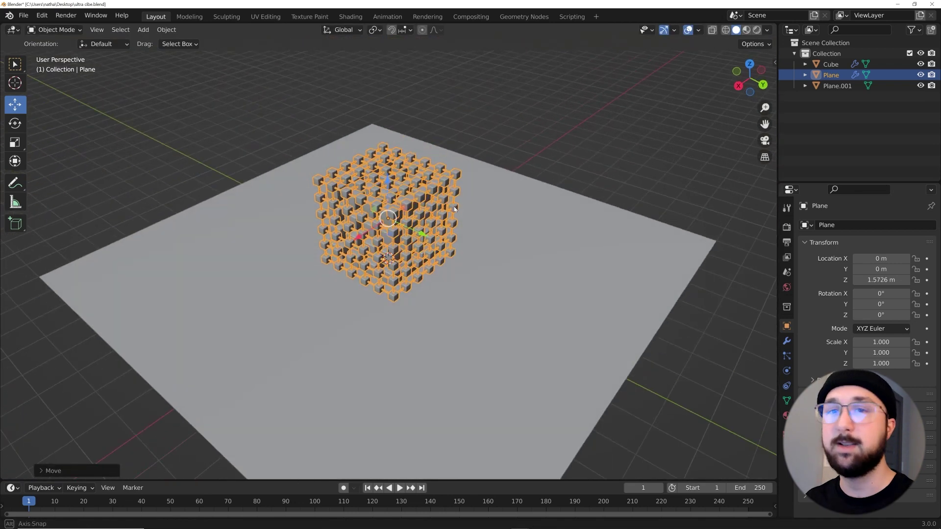
Switch the render engine to Cycles with GPU Compute and set the viewport's maximum samples to 32.
{"action": "left_click", "coordinate": [539, 262]}
{"action": "middle_click_drag", "start_coordinate": [530, 271], "coordinate": [639, 312]}
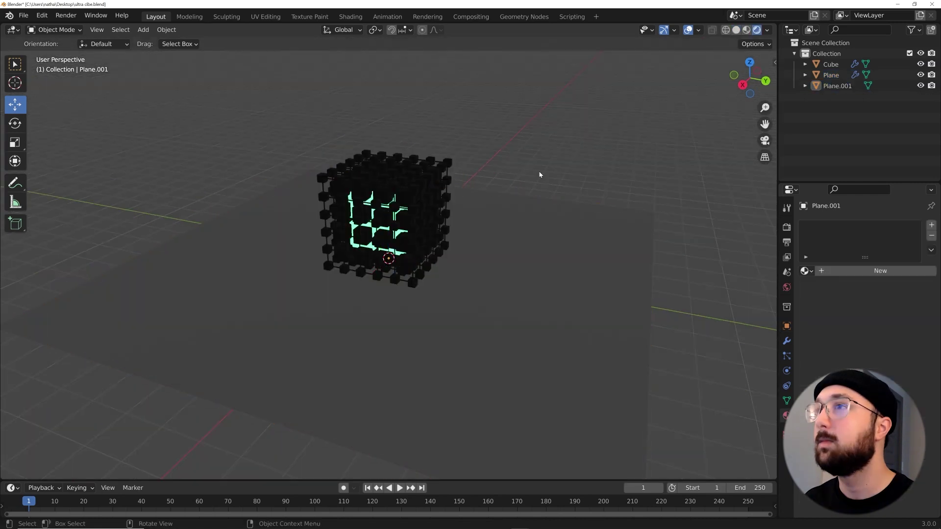
{"action": "left_click", "coordinate": [787, 227]}
{"action": "left_click", "coordinate": [903, 225]}
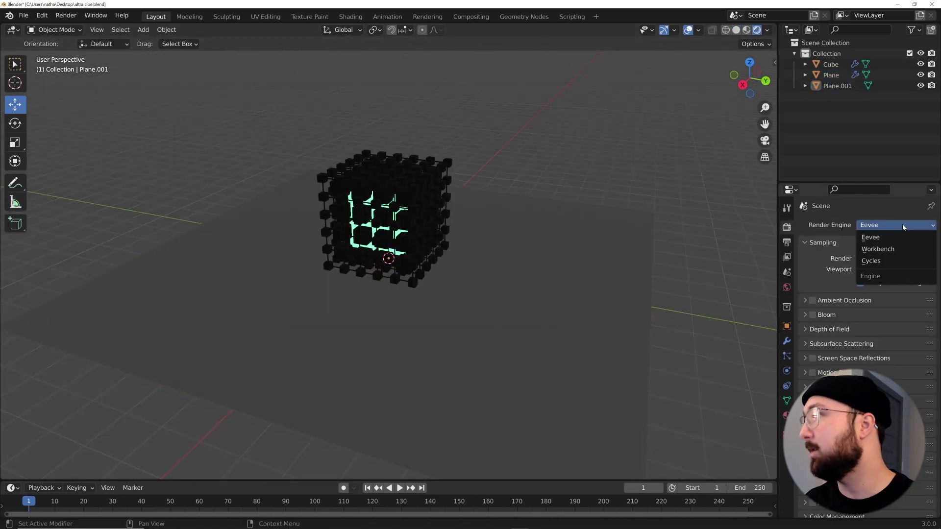
{"action": "left_click", "coordinate": [888, 261]}
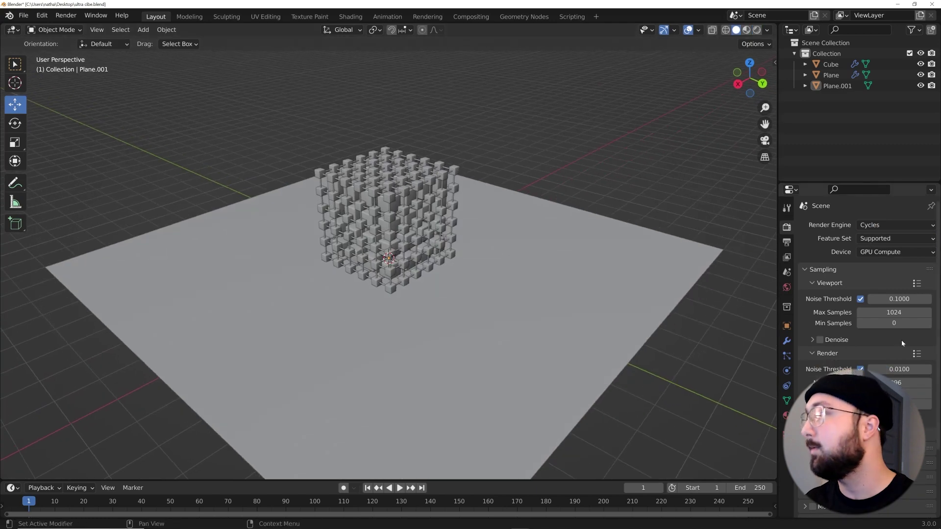
{"action": "left_click", "coordinate": [885, 312]}
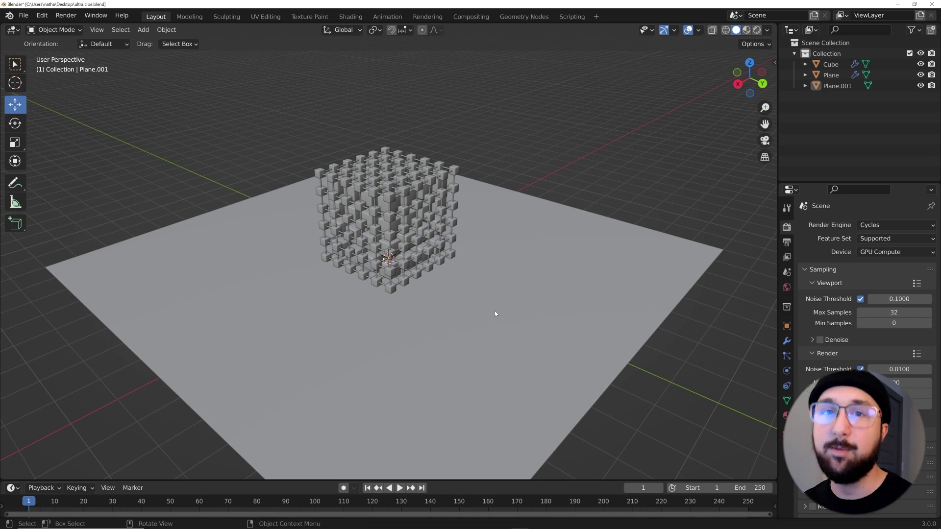
Add a camera and align it to the current view of the cube structure and ground plane.
{"action": "mouse_move", "coordinate": [468, 237]}
{"action": "middle_mouse_down"}
{"action": "mouse_move", "coordinate": [441, 242]}
{"action": "mouse_move", "coordinate": [472, 231]}
{"action": "middle_mouse_up"}
{"action": "key", "text": "shift+a"}
{"action": "mouse_move", "coordinate": [473, 234]}
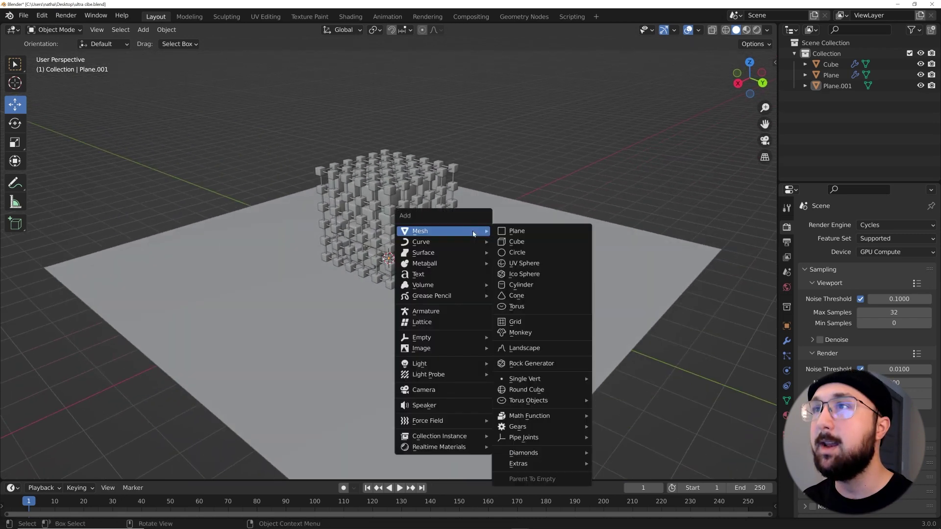
{"action": "middle_click_drag", "start_coordinate": [387, 212], "coordinate": [392, 217]}
{"action": "key", "text": "shift+a"}
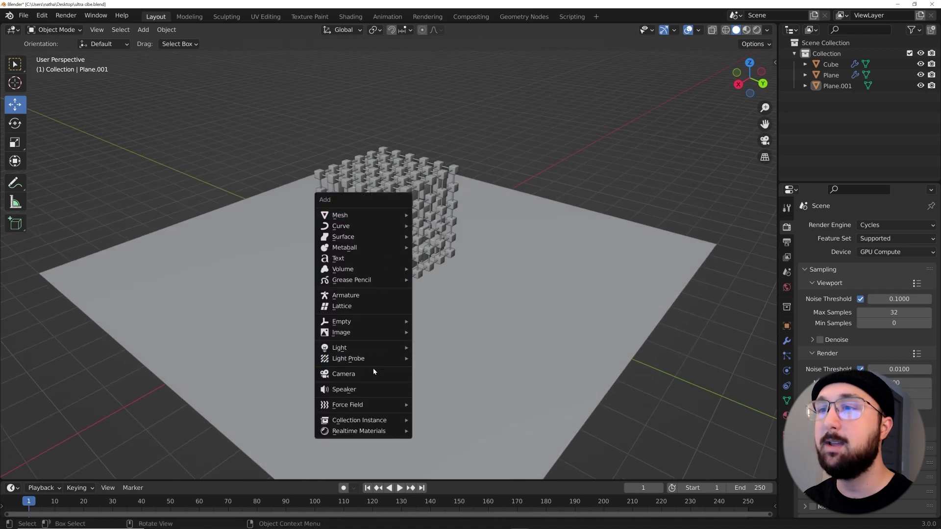
{"action": "left_click", "coordinate": [373, 371]}
{"action": "middle_click_drag", "start_coordinate": [422, 272], "coordinate": [454, 261]}
{"action": "key", "text": "ctrl+alt+KP_0"}
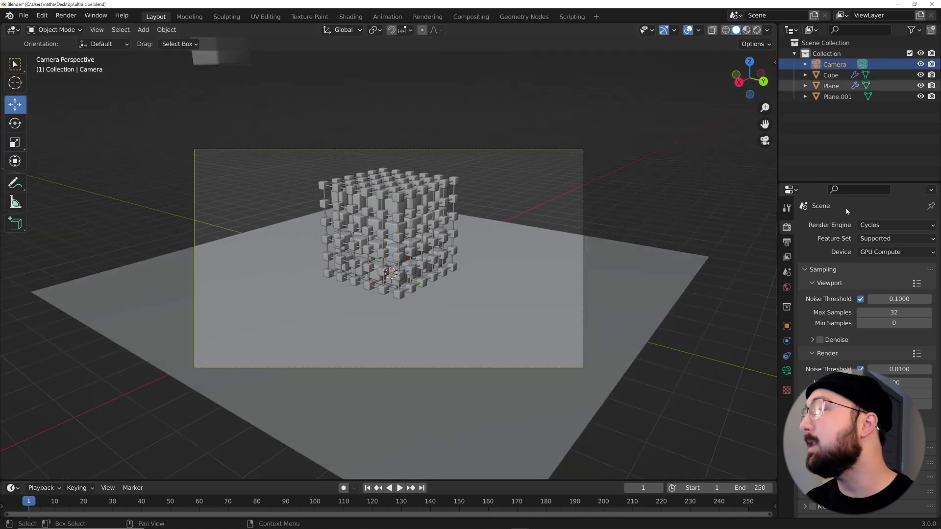
Make the camera orthographic with a scale of 9.920 and move it so the cube structure is centred in the frame.
{"action": "left_click", "coordinate": [787, 371]}
{"action": "left_click", "coordinate": [881, 260]}
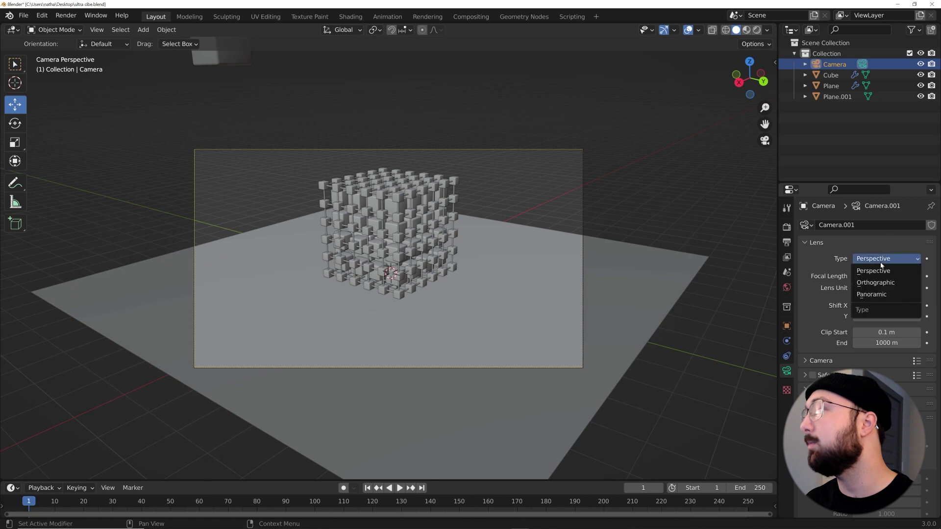
{"action": "left_click", "coordinate": [876, 282]}
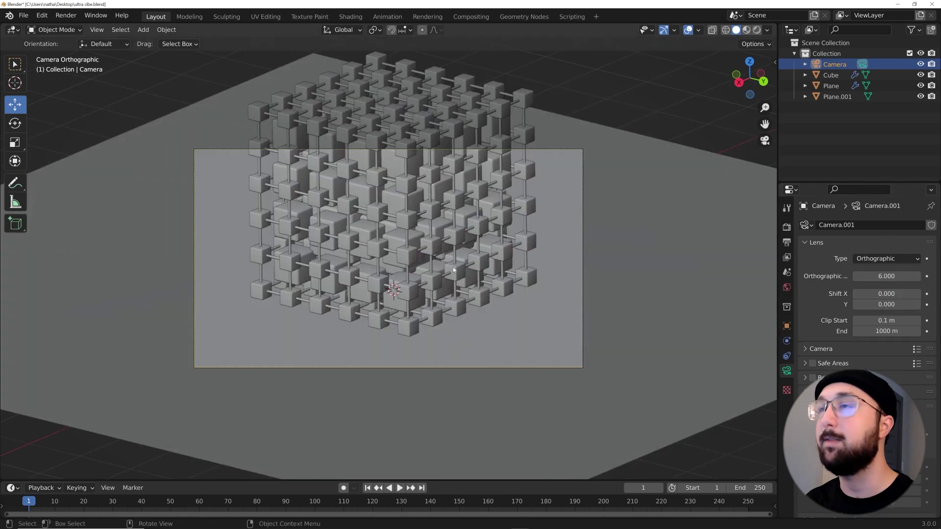
{"action": "key", "text": "g"}
{"action": "left_click", "coordinate": [466, 223]}
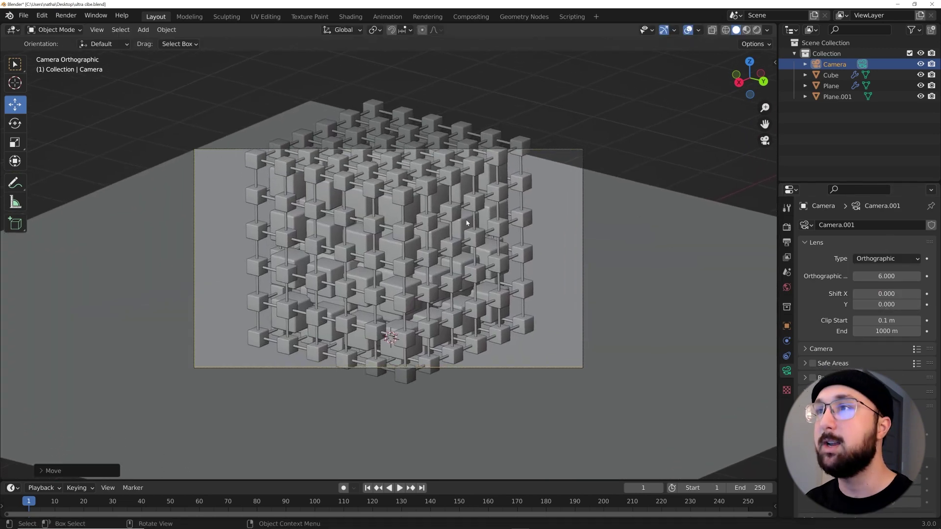
{"action": "left_click_drag", "start_coordinate": [886, 276], "coordinate": [929, 276]}
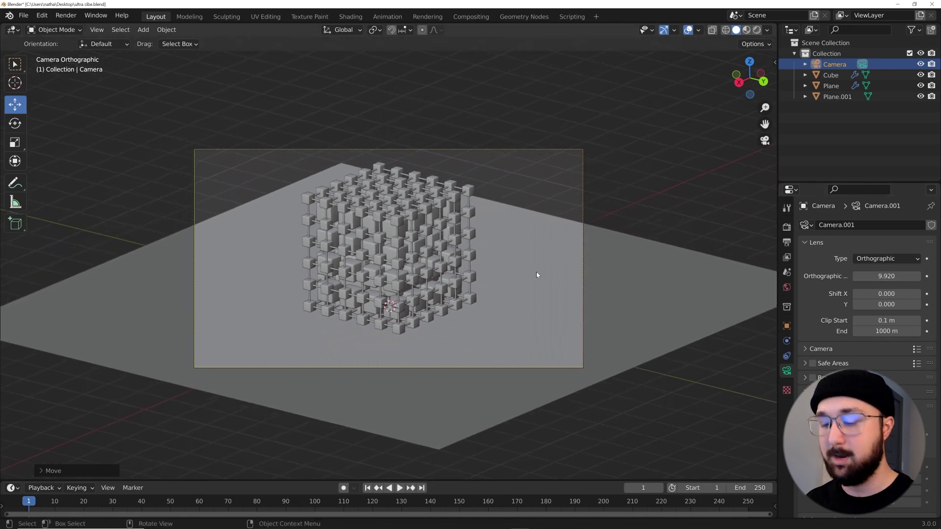
Enlarge the ground plane until it fills the whole camera frame and apply its scale.
{"action": "left_click", "coordinate": [537, 274]}
{"action": "key", "text": "s"}
{"action": "left_click", "coordinate": [580, 246]}
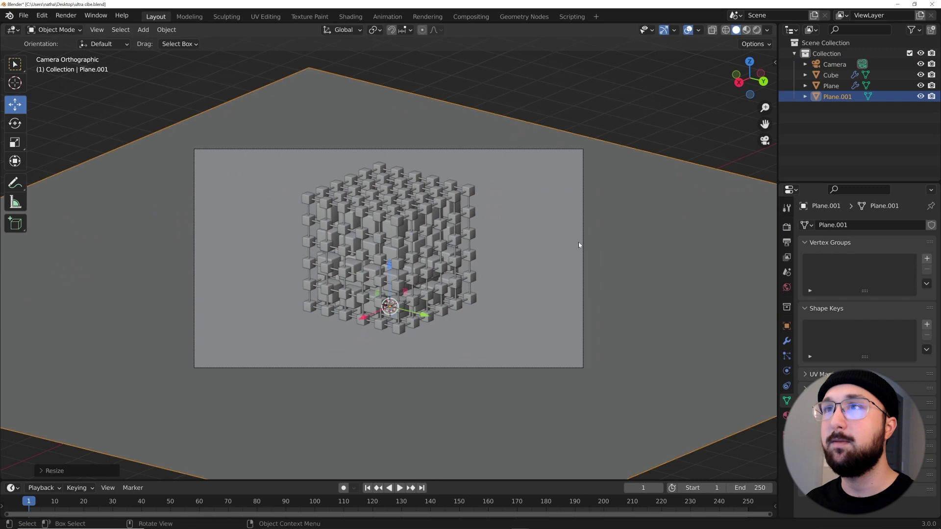
{"action": "key", "text": "ctrl+a"}
{"action": "left_click", "coordinate": [573, 235]}
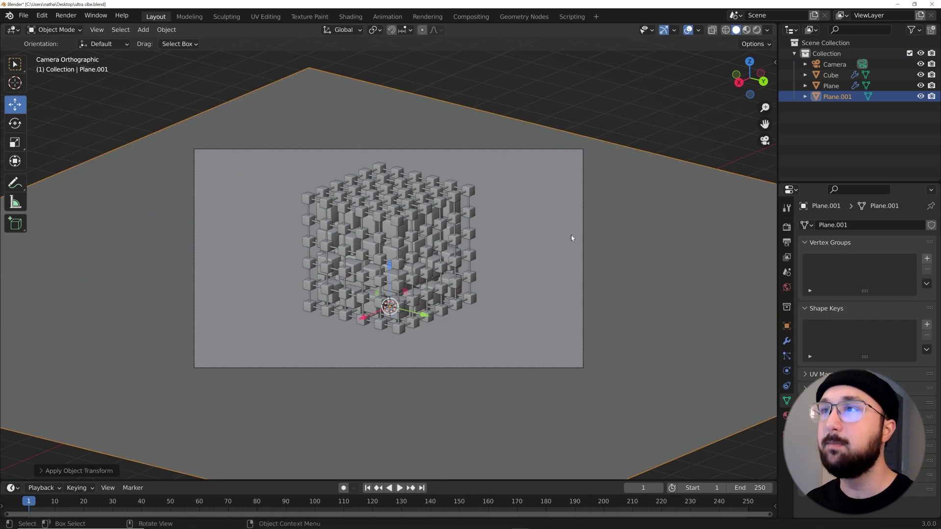
Show the rendered preview in the viewport and darken the world background colour to black.
{"action": "scroll", "coordinate": [572, 237], "scroll_direction": "up", "scroll_amount": 2}
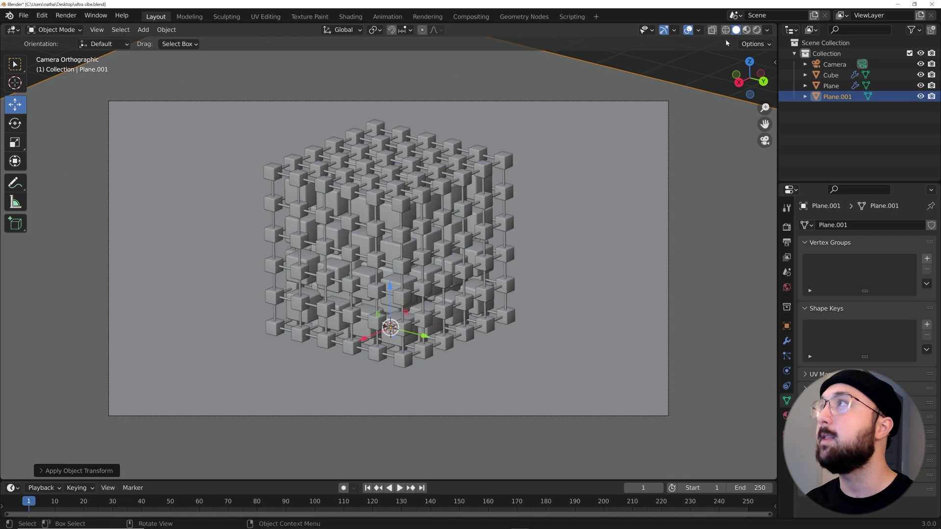
{"action": "left_click", "coordinate": [757, 30]}
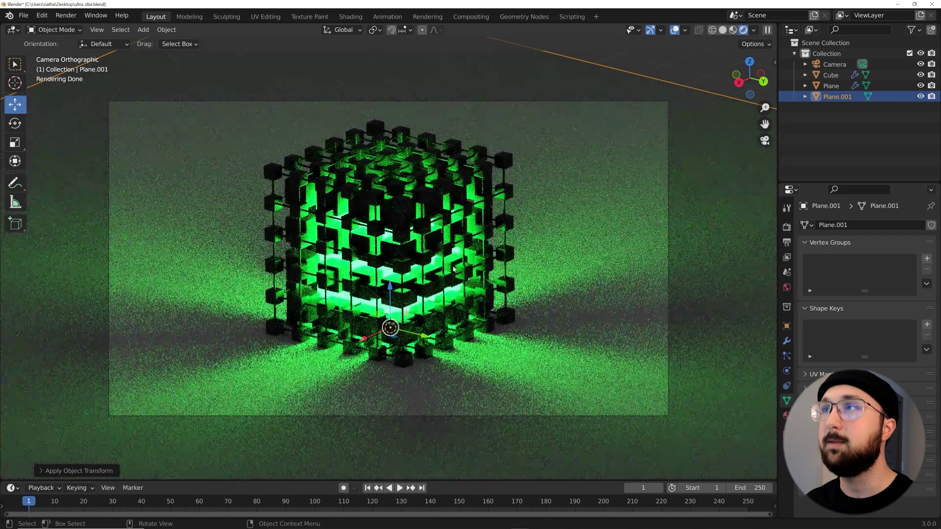
{"action": "left_click", "coordinate": [786, 288]}
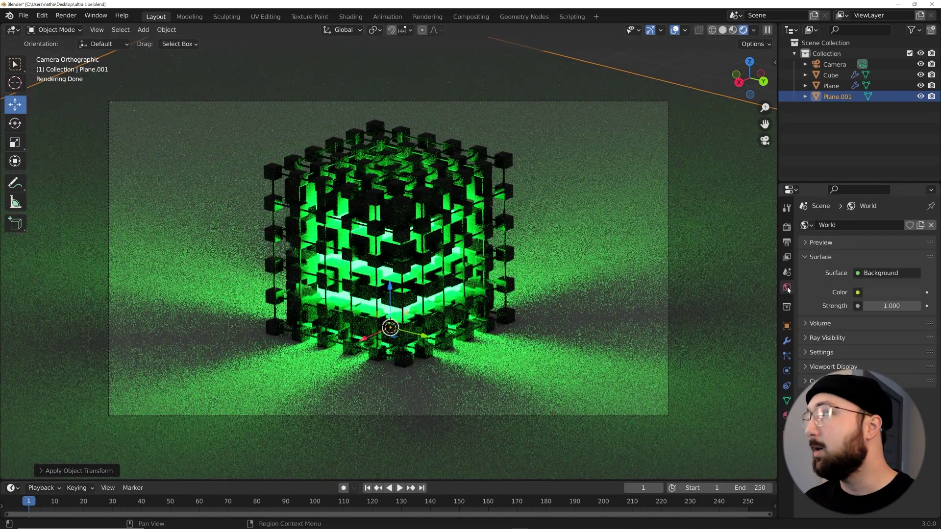
{"action": "left_click", "coordinate": [881, 293]}
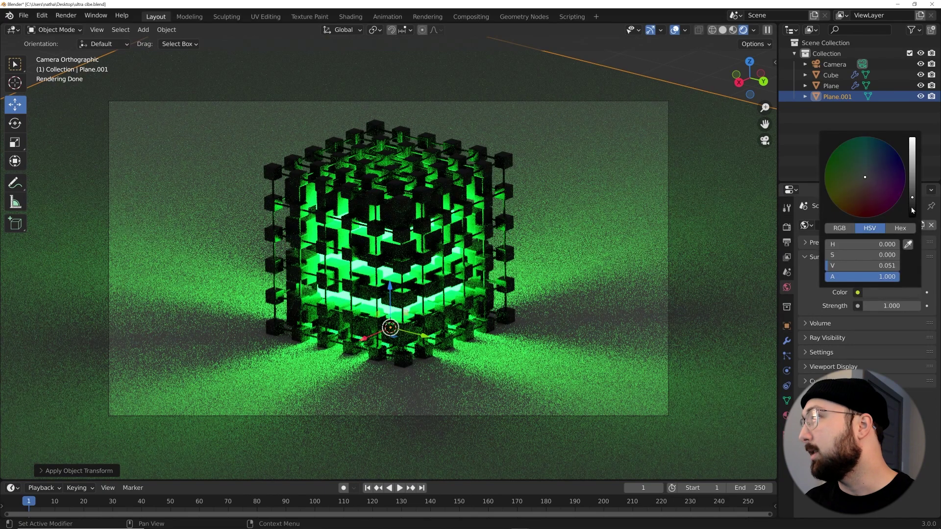
{"action": "left_click_drag", "start_coordinate": [912, 211], "coordinate": [912, 217]}
{"action": "scroll", "coordinate": [775, 333], "scroll_direction": "down", "scroll_amount": 3}
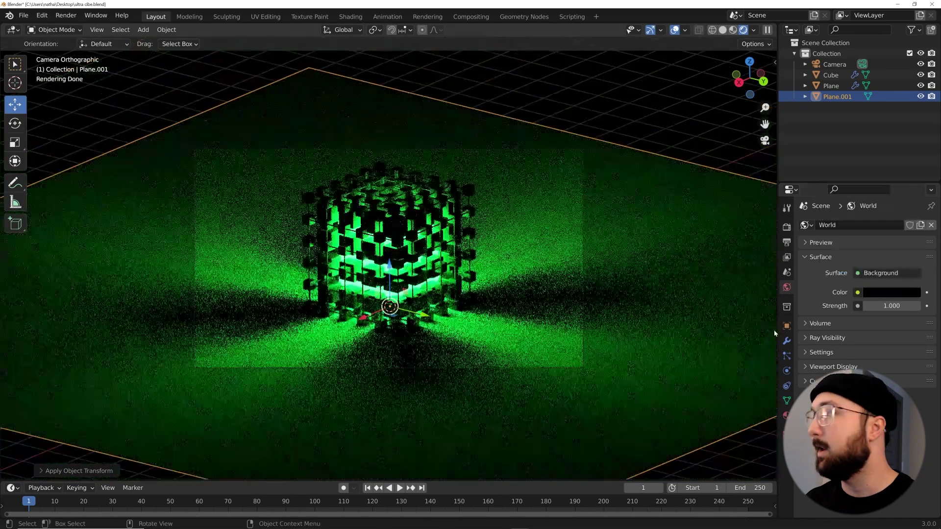
Give the world a Principled Volume with a density of 0.060.
{"action": "left_click", "coordinate": [819, 325]}
{"action": "left_click", "coordinate": [861, 341]}
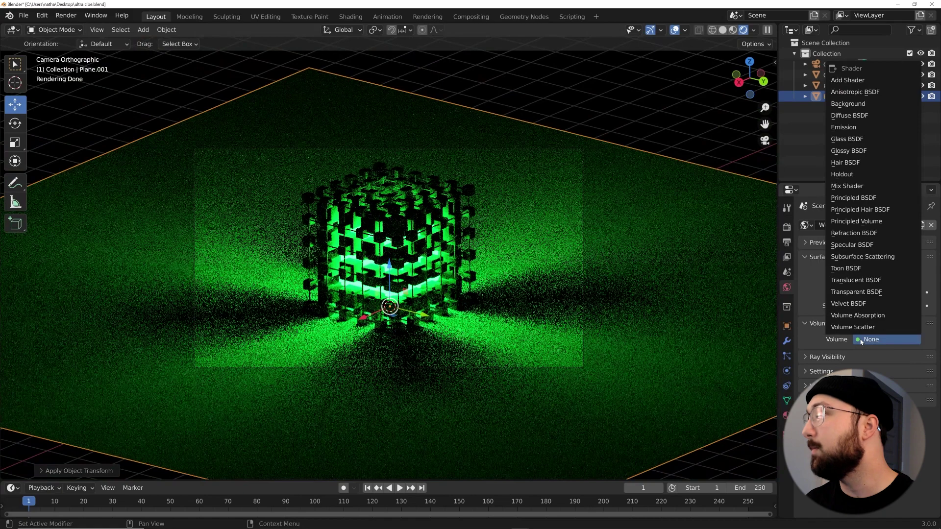
{"action": "left_click", "coordinate": [857, 221]}
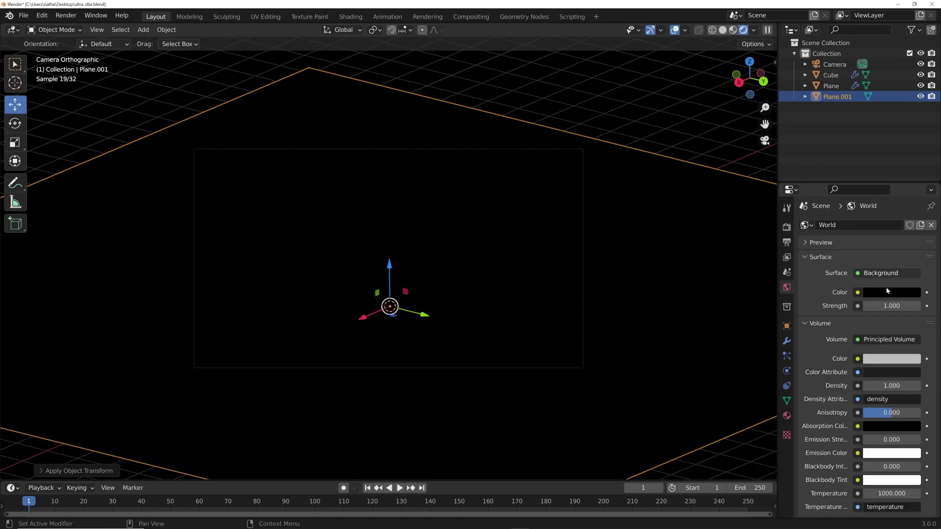
{"action": "key", "text": "BackSpace"}
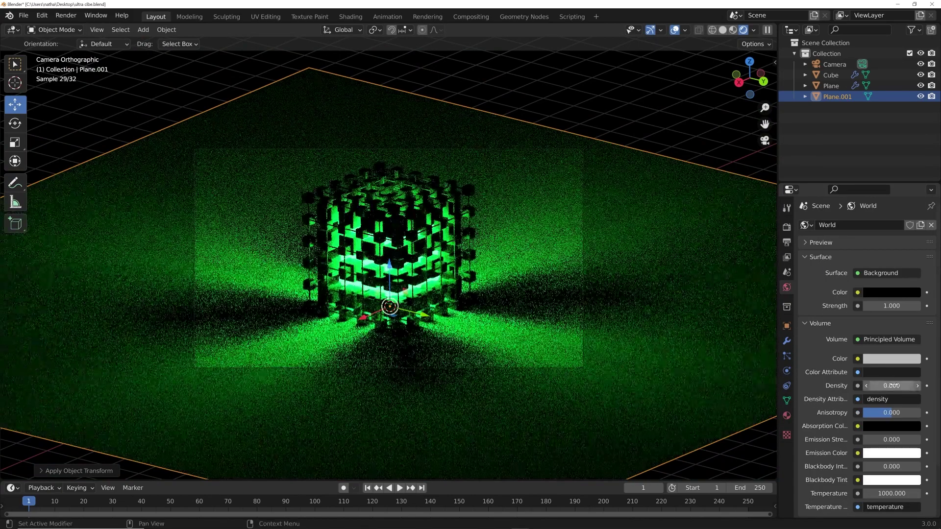
{"action": "left_click_drag", "start_coordinate": [895, 385], "coordinate": [898, 385]}
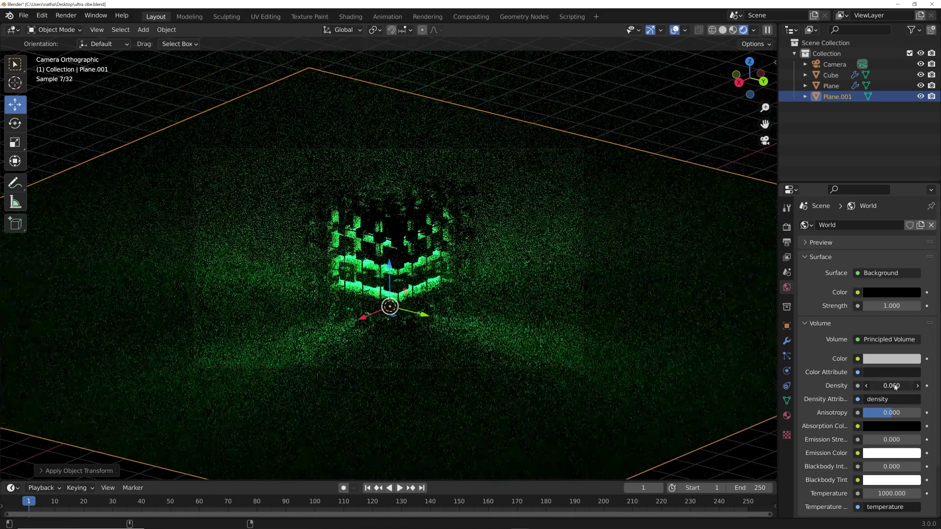
Set the emission strength of the cube structure's green Material.001 to 150.
{"action": "left_click", "coordinate": [432, 268]}
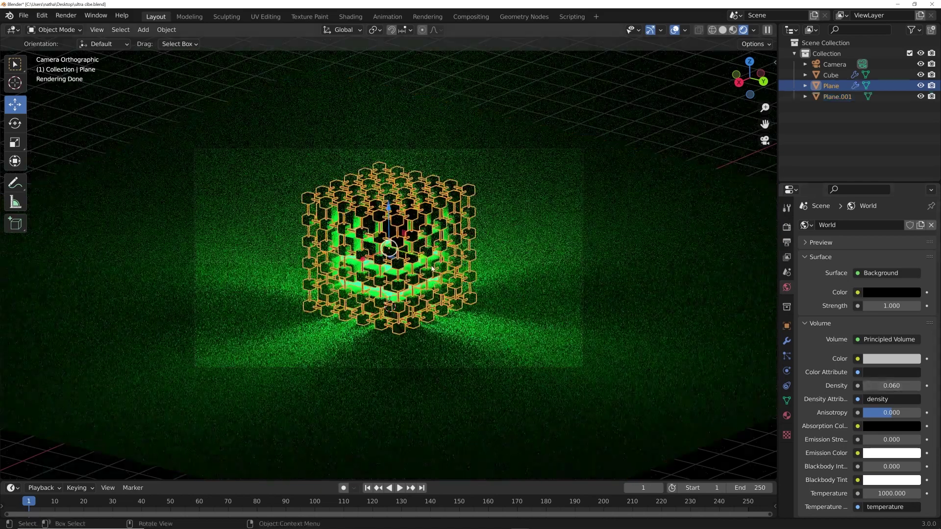
{"action": "left_click", "coordinate": [787, 415]}
{"action": "left_click", "coordinate": [827, 229]}
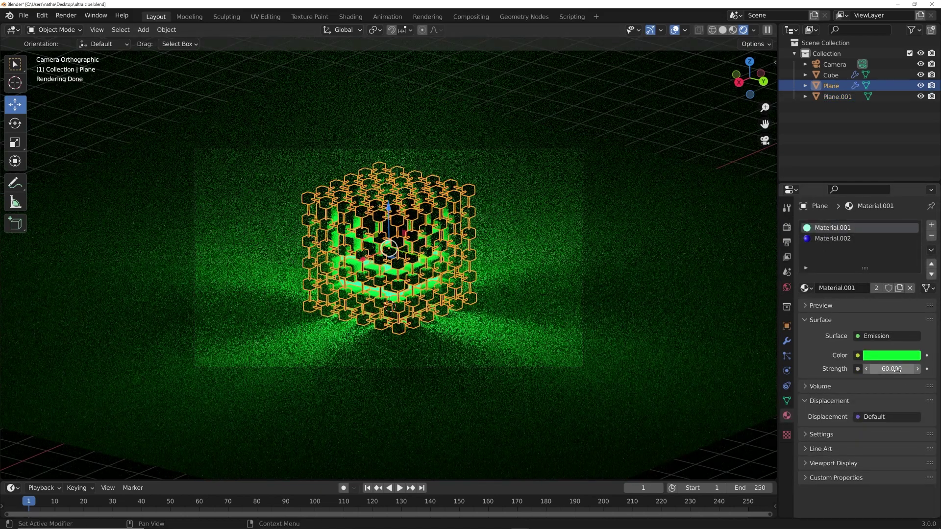
{"action": "type", "text": "150"}
{"action": "key", "text": "Return"}
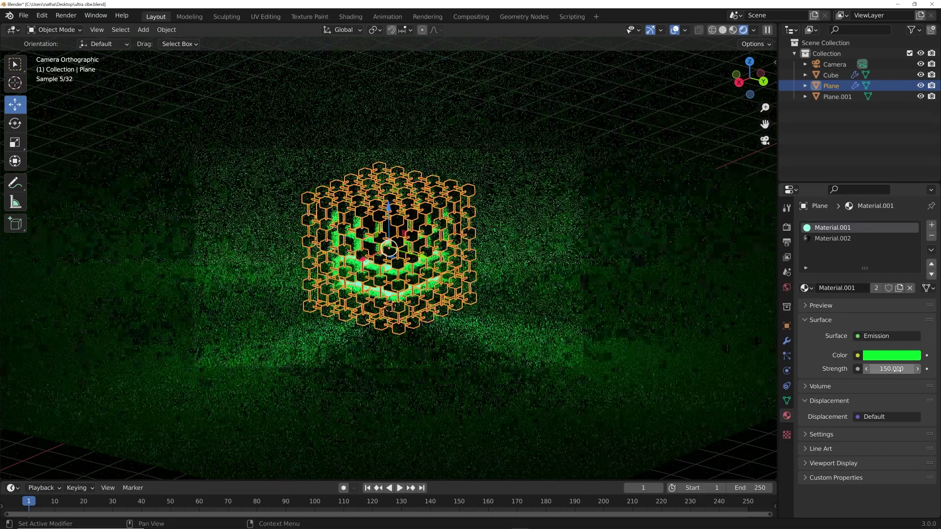
{"action": "left_click", "coordinate": [500, 258]}
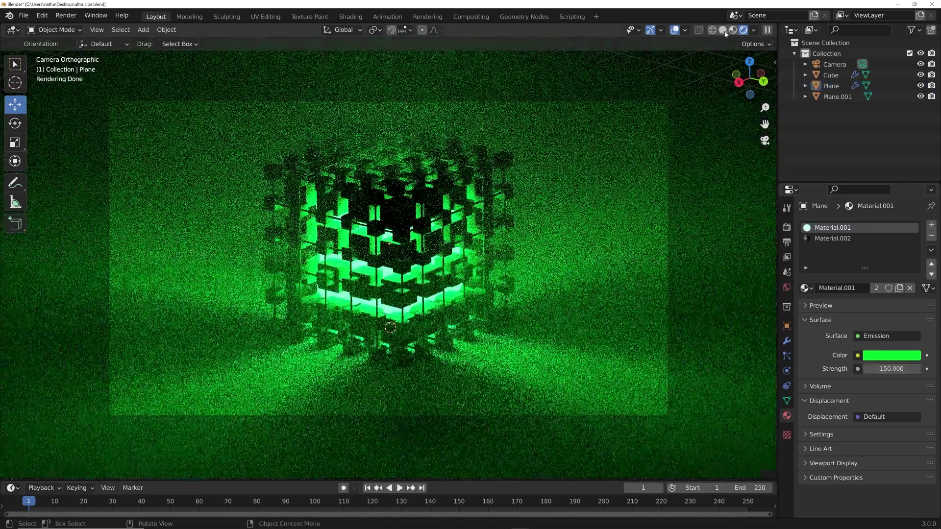
Switch the viewport to material preview lit by the scene lights and scene world.
{"action": "left_click", "coordinate": [723, 30]}
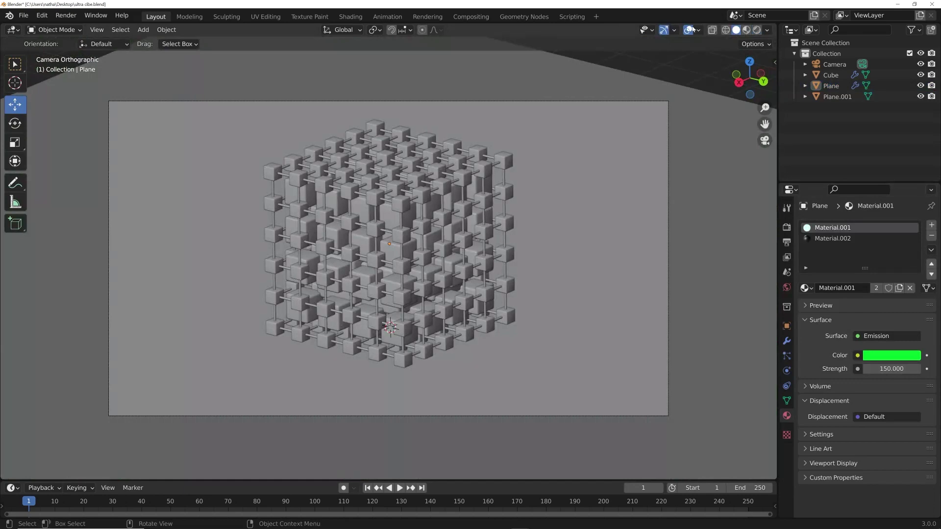
{"action": "left_click", "coordinate": [746, 30]}
{"action": "left_click", "coordinate": [768, 30]}
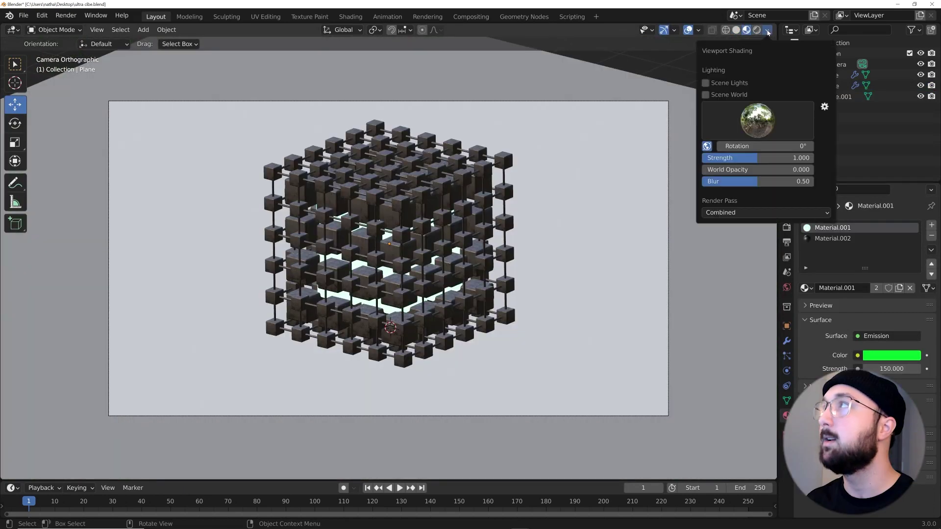
{"action": "left_click", "coordinate": [716, 83]}
{"action": "left_click", "coordinate": [715, 94]}
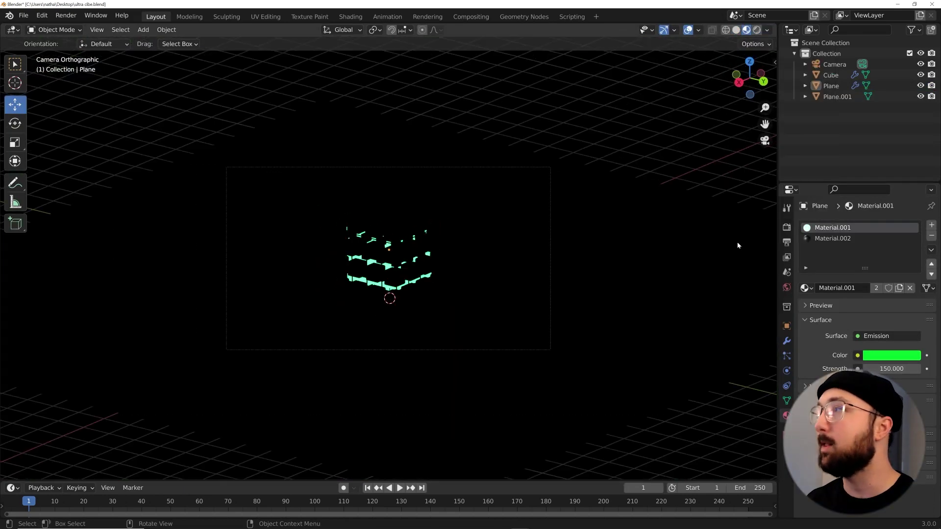
Add a point light and move it above the ground beside the cube structure, on the negative Y side.
{"action": "middle_click_drag", "start_coordinate": [446, 270], "coordinate": [489, 267]}
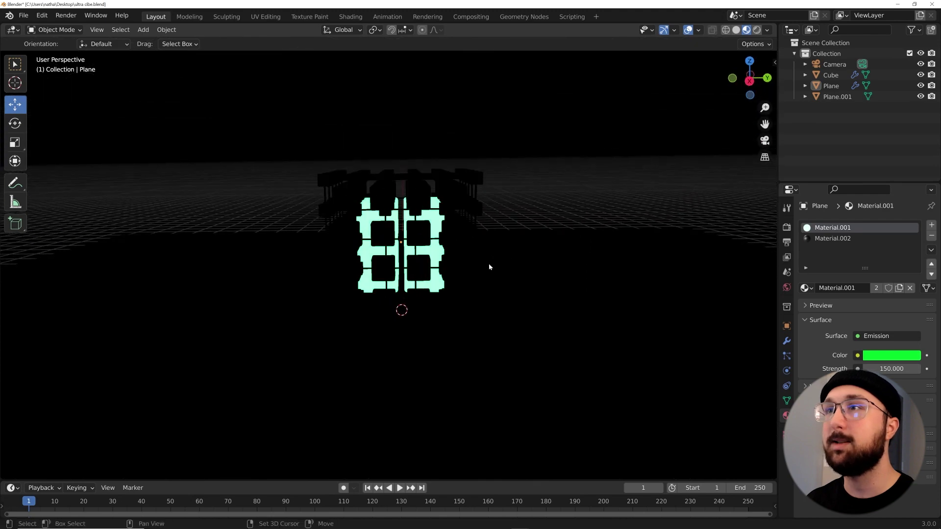
{"action": "key", "text": "shift+a"}
{"action": "mouse_move", "coordinate": [463, 236]}
{"action": "left_click", "coordinate": [529, 236]}
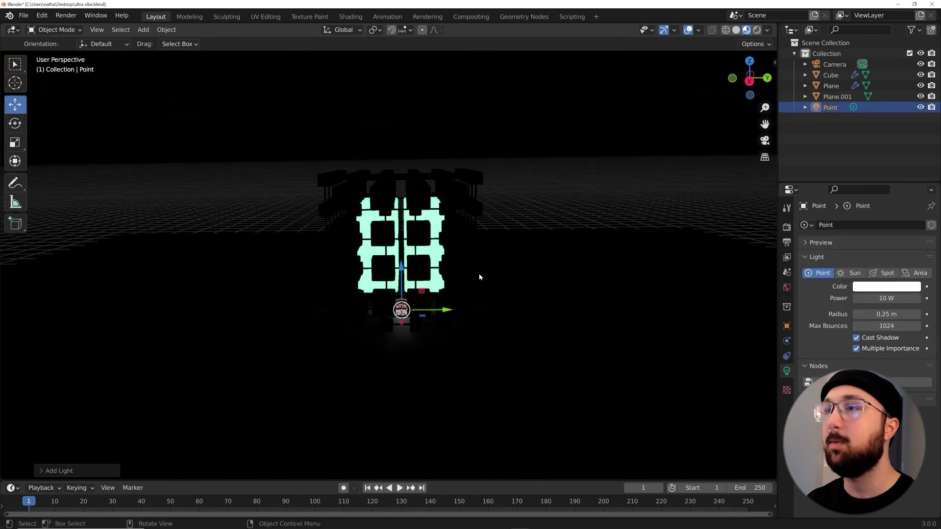
{"action": "key", "text": "g"}
{"action": "left_click", "coordinate": [372, 219]}
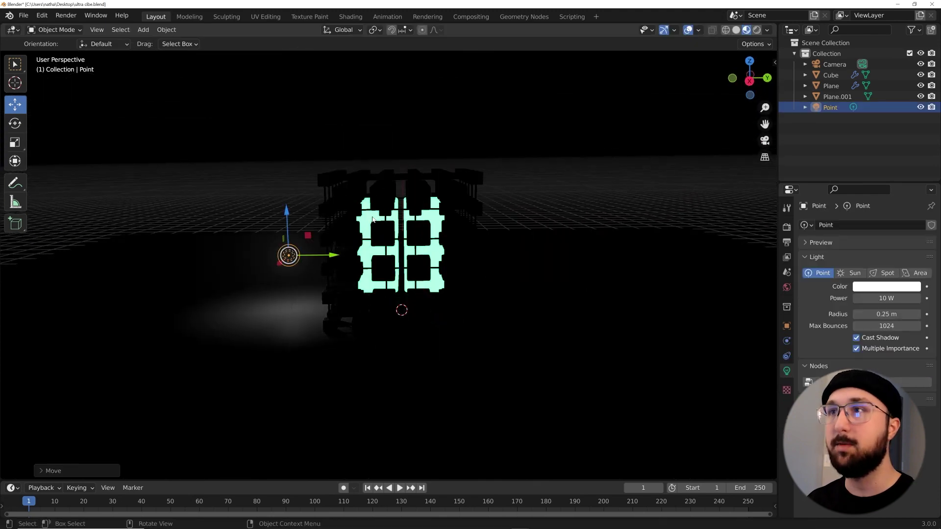
From the camera view, set the point light's power to 5000 W and tint it light blue with hue 0.572 and saturation 0.753.
{"action": "key", "text": "KP_0"}
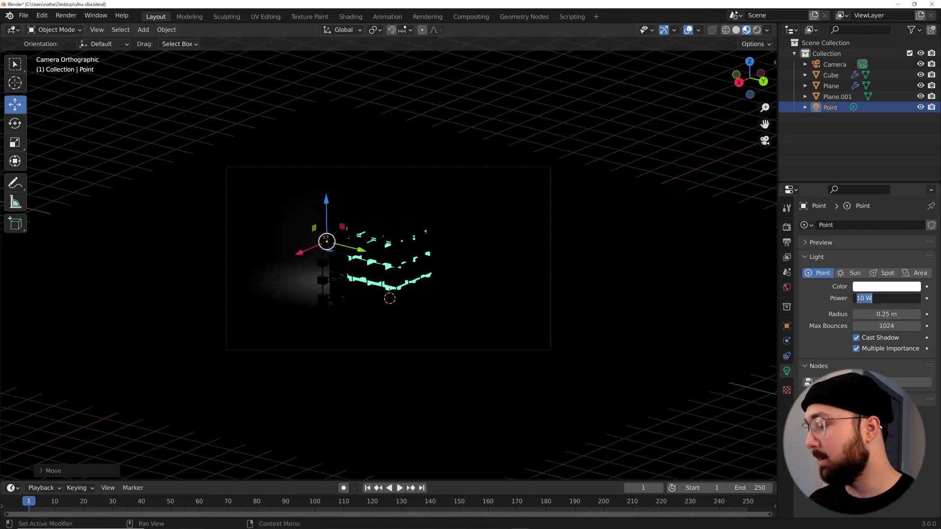
{"action": "type", "text": "5000"}
{"action": "key", "text": "Return"}
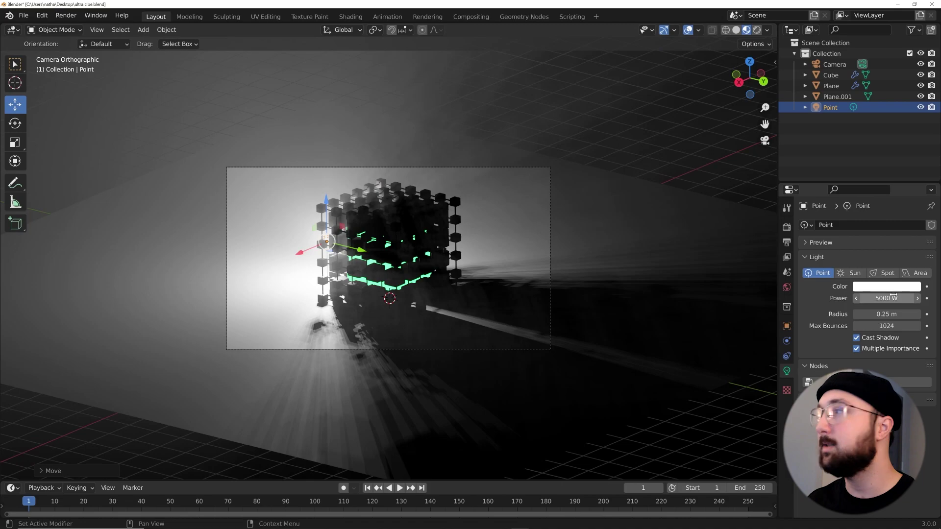
{"action": "left_click", "coordinate": [870, 287]}
{"action": "left_click", "coordinate": [872, 167]}
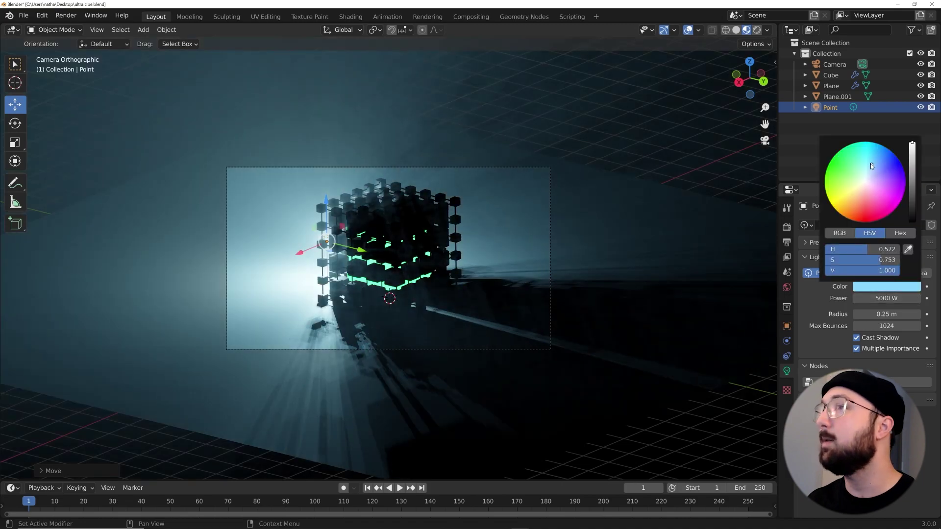
Return to the rendered preview and deepen the point light's colour to blue with hue 0.624 and saturation 0.925.
{"action": "left_click", "coordinate": [757, 30]}
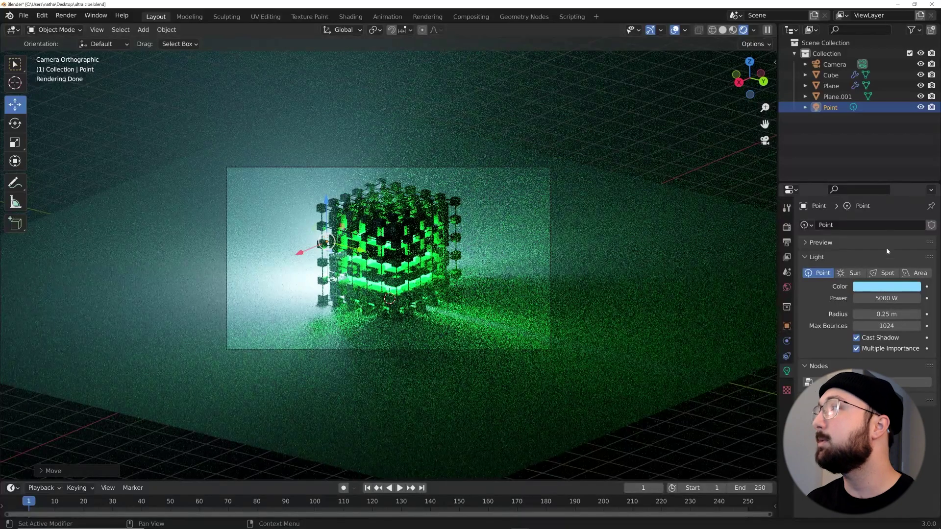
{"action": "left_click", "coordinate": [900, 290]}
{"action": "left_click", "coordinate": [883, 162]}
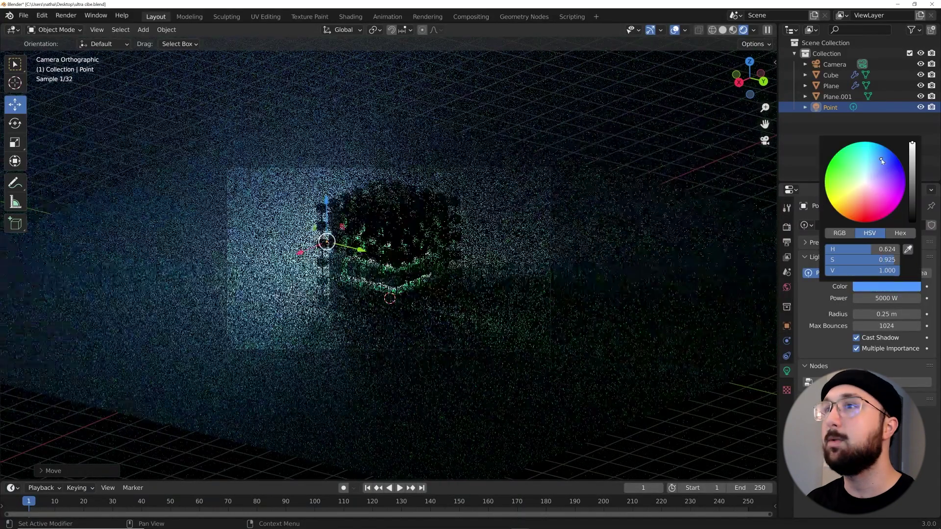
Move the point light farther behind the cube structure and check the lighting through the camera.
{"action": "middle_click_drag", "start_coordinate": [425, 246], "coordinate": [432, 307]}
{"action": "key", "text": "g"}
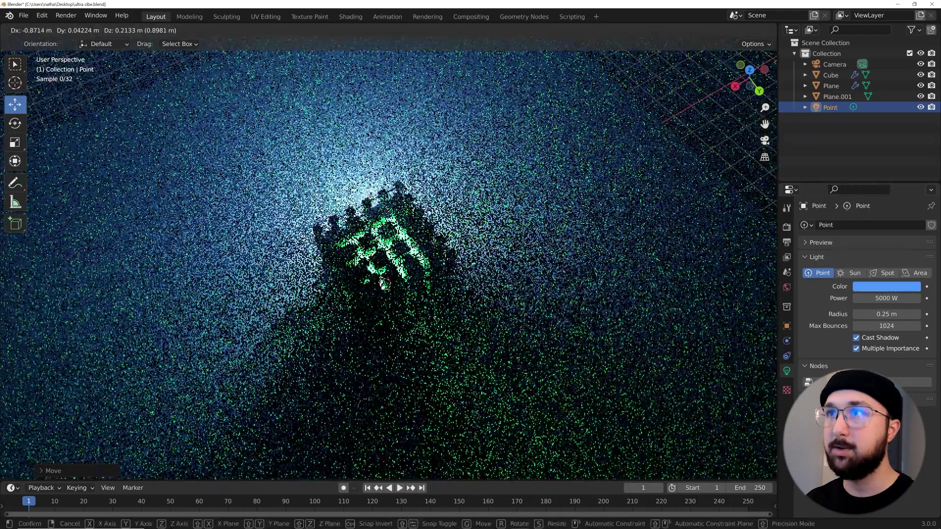
{"action": "left_click", "coordinate": [416, 247]}
{"action": "key", "text": "KP_0"}
{"action": "scroll", "coordinate": [415, 247], "scroll_direction": "up", "scroll_amount": 2}
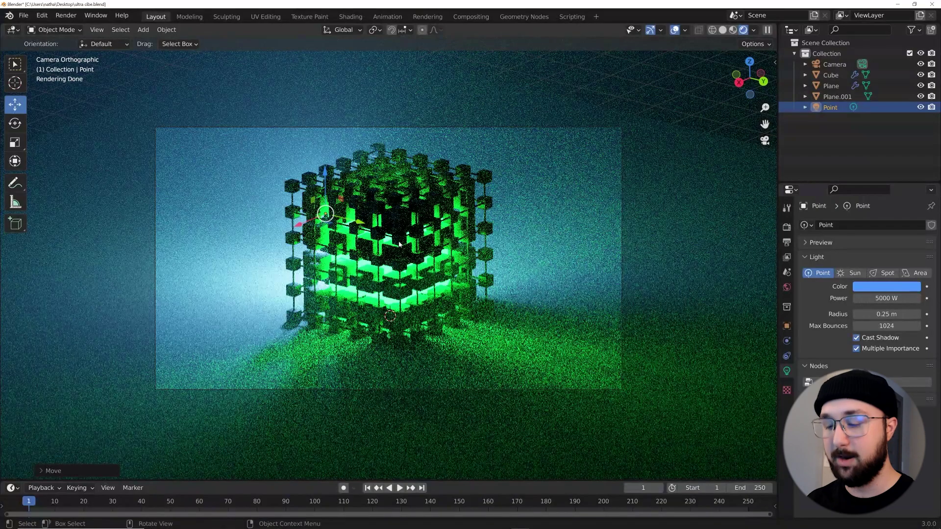
Duplicate the point light, place the copy about 7.9 m away on the opposite side of the cube structure, and set its power to 2000 W.
{"action": "key", "text": "shift+d"}
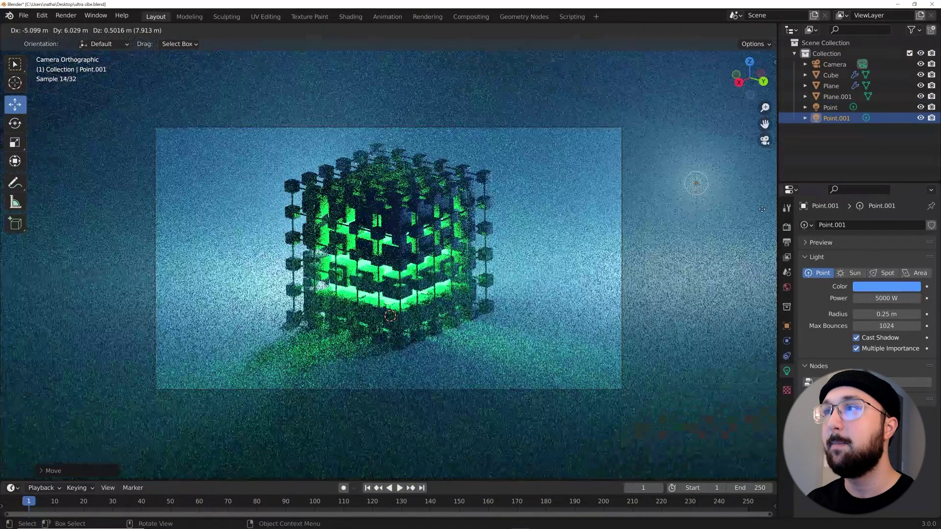
{"action": "left_click", "coordinate": [763, 211]}
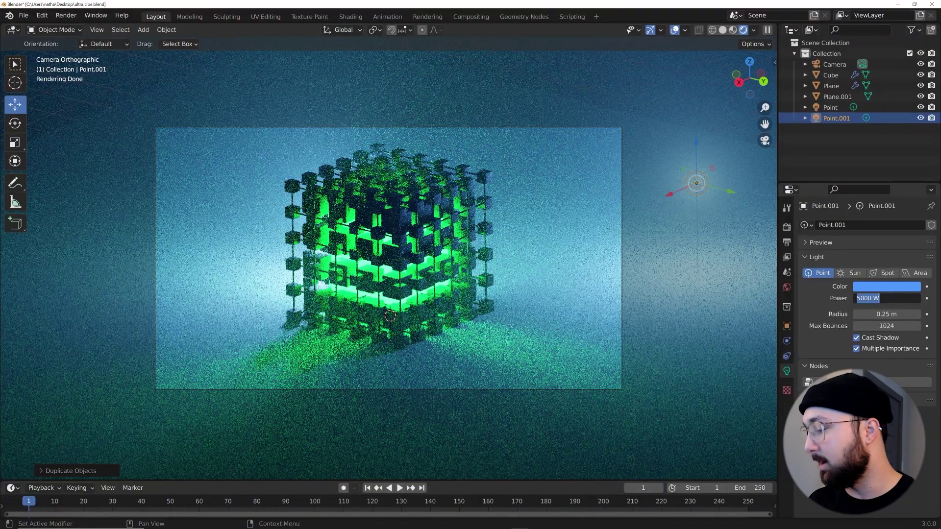
{"action": "type", "text": "0"}
{"action": "key", "text": "Return"}
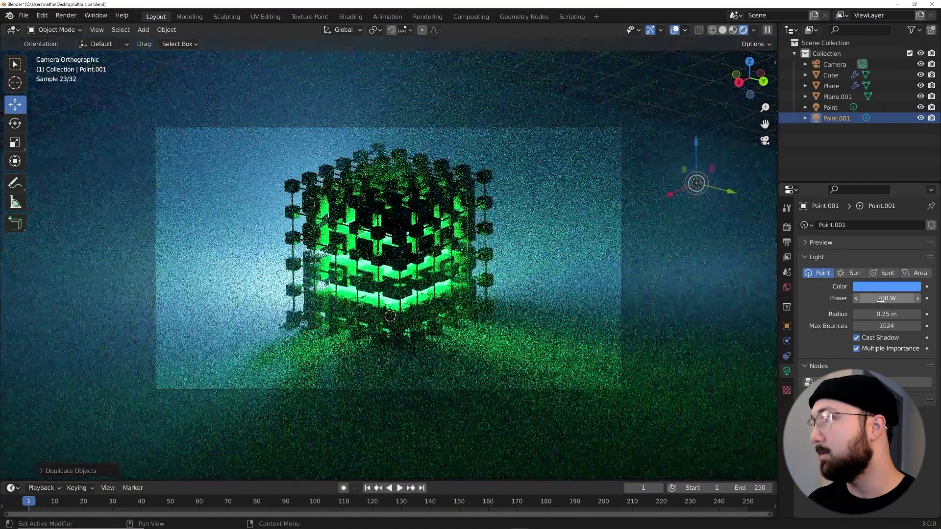
{"action": "key", "text": "Return"}
{"action": "type", "text": "2000"}
{"action": "key", "text": "Return"}
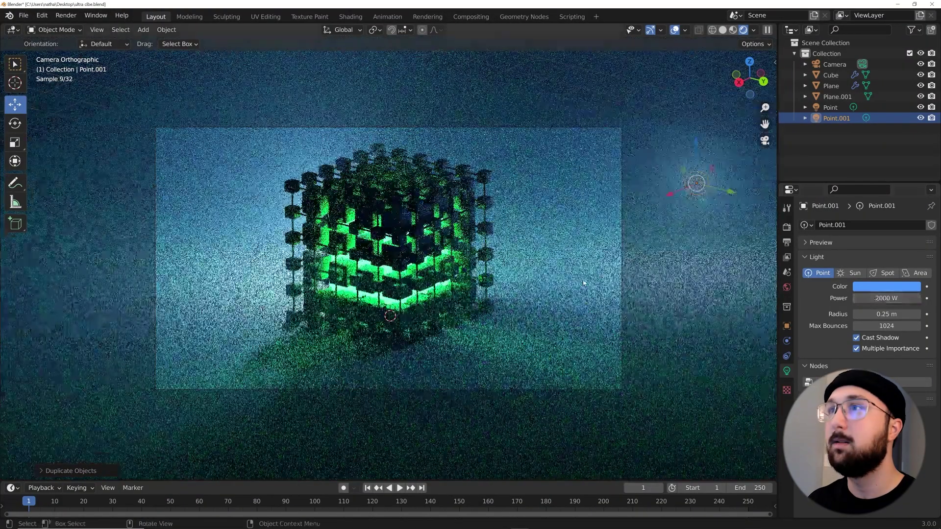
{"action": "scroll", "coordinate": [445, 236], "scroll_direction": "up", "scroll_amount": 5}
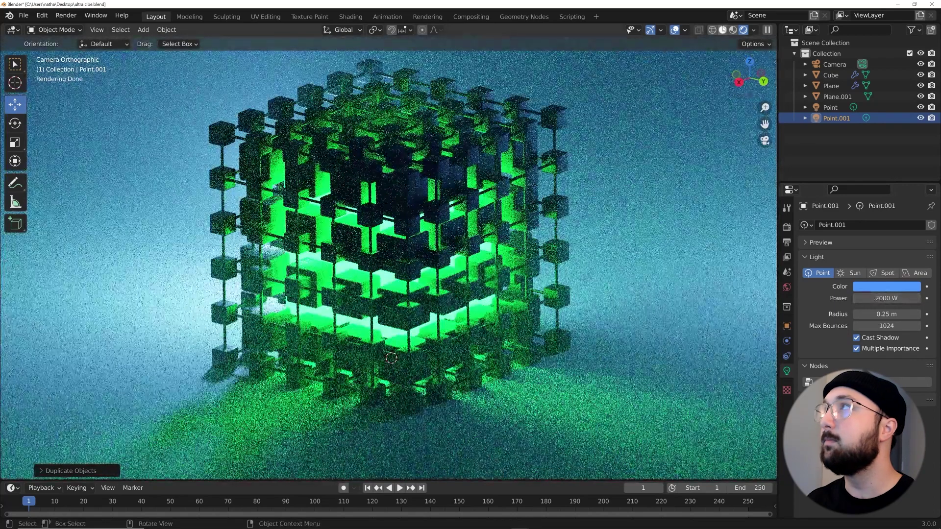
Select the cube lattice and bring up its second material slot, Material.002, in the Shading workspace.
{"action": "left_click", "coordinate": [723, 30]}
{"action": "scroll", "coordinate": [425, 254], "scroll_direction": "down", "scroll_amount": 5}
{"action": "left_click", "coordinate": [424, 254]}
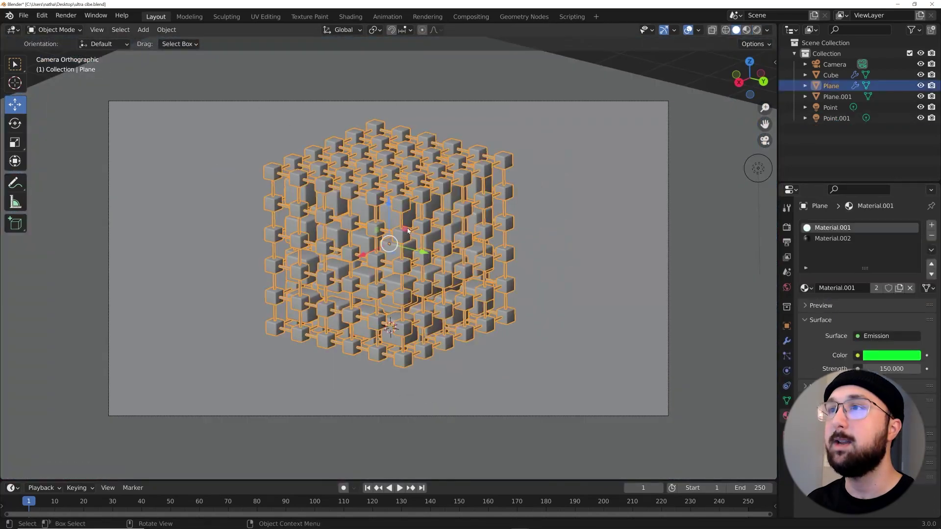
{"action": "left_click", "coordinate": [756, 30]}
{"action": "scroll", "coordinate": [676, 78], "scroll_direction": "up", "scroll_amount": 4}
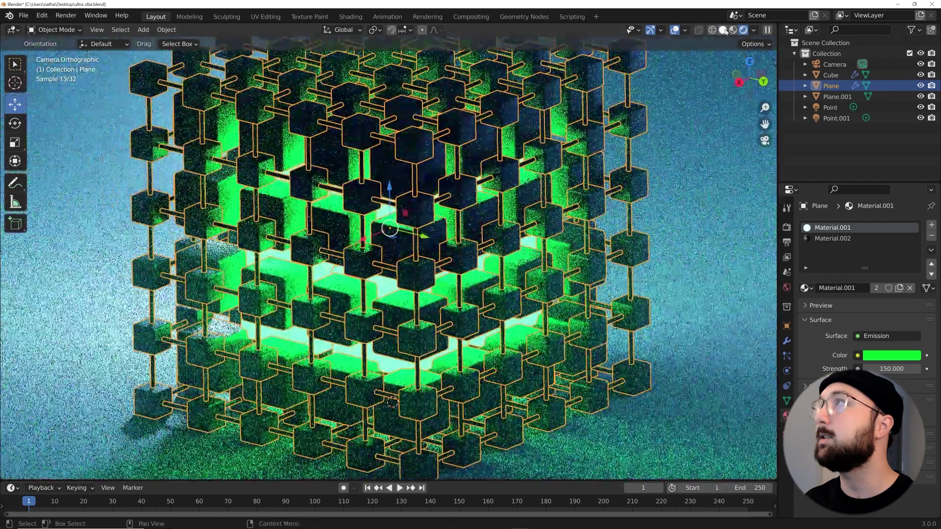
{"action": "left_click", "coordinate": [725, 31]}
{"action": "left_click", "coordinate": [350, 17]}
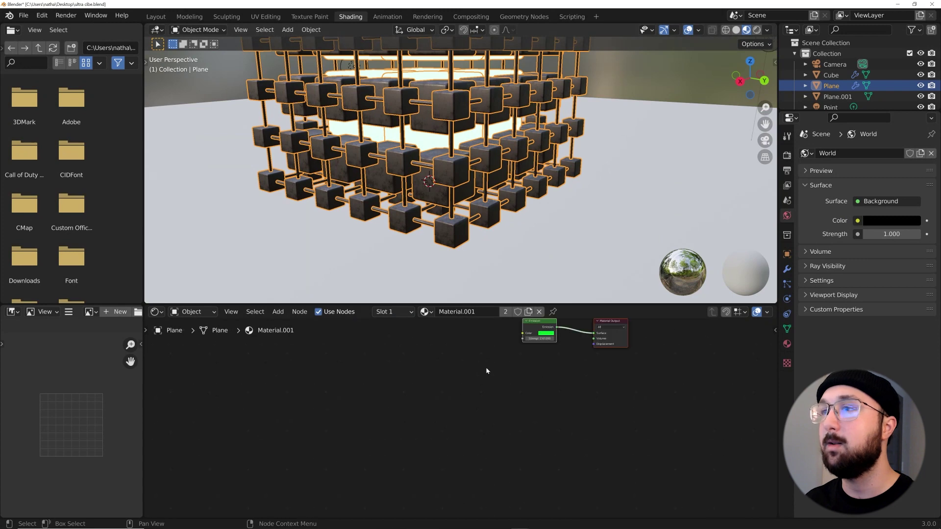
{"action": "left_click", "coordinate": [383, 311]}
{"action": "left_click", "coordinate": [377, 346]}
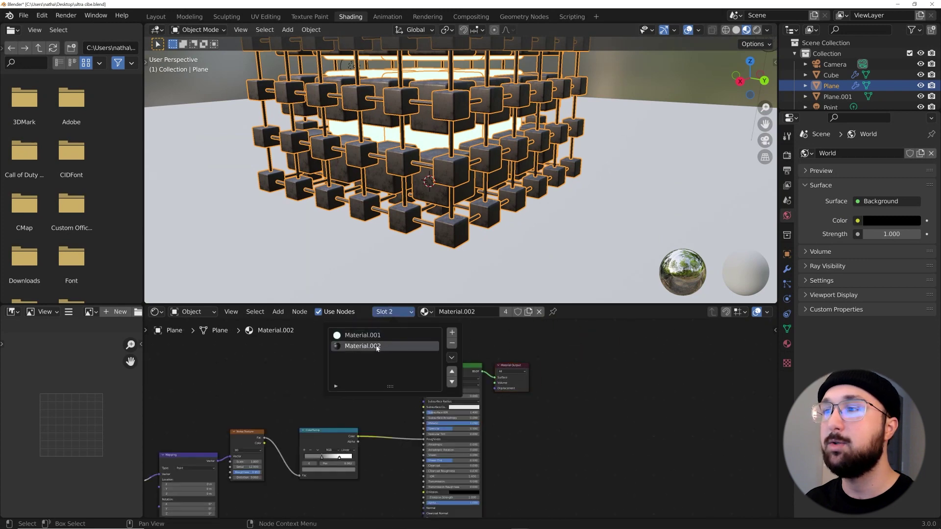
In Material.002's colour ramp, darken the dark stop to black and dim the white stop slightly to light grey.
{"action": "scroll", "coordinate": [479, 416], "scroll_direction": "up", "scroll_amount": 6}
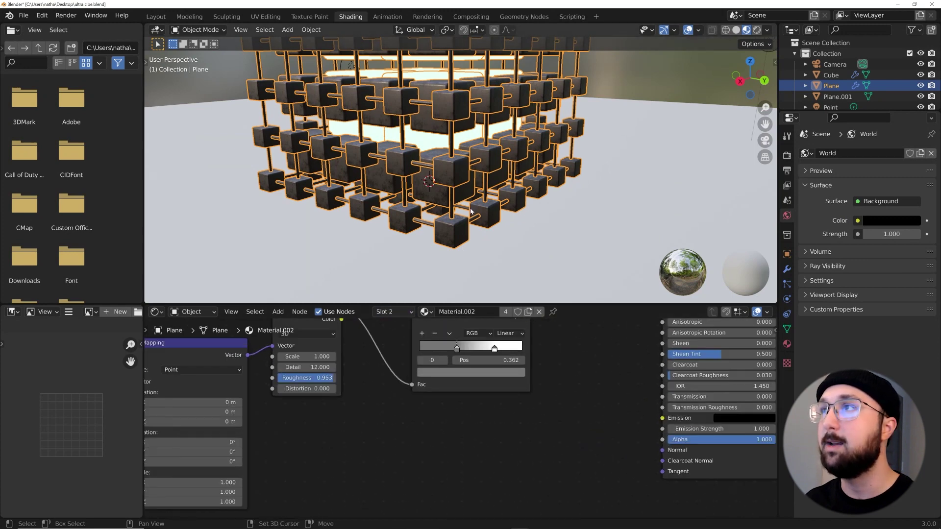
{"action": "scroll", "coordinate": [472, 219], "scroll_direction": "up", "scroll_amount": 6}
{"action": "left_click", "coordinate": [465, 375]}
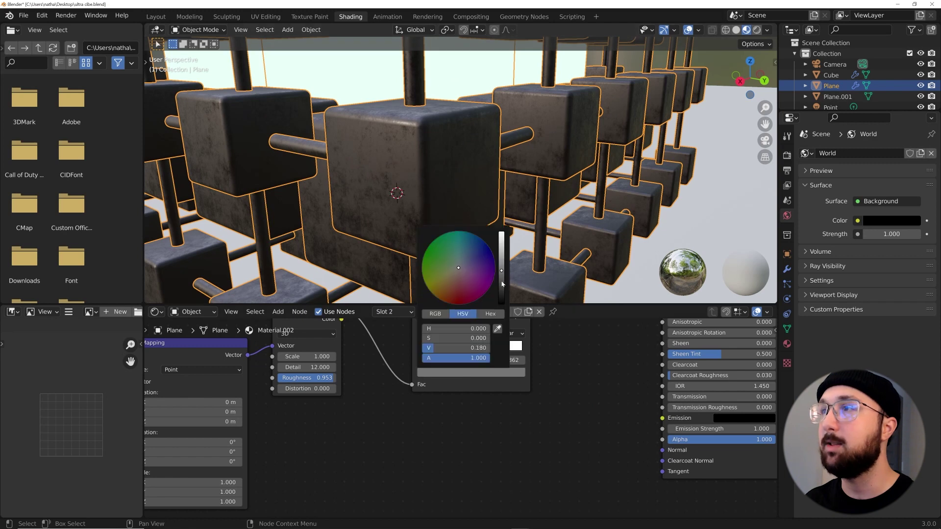
{"action": "left_click_drag", "start_coordinate": [501, 285], "coordinate": [501, 310]}
{"action": "left_click", "coordinate": [494, 348]}
{"action": "left_click", "coordinate": [496, 374]}
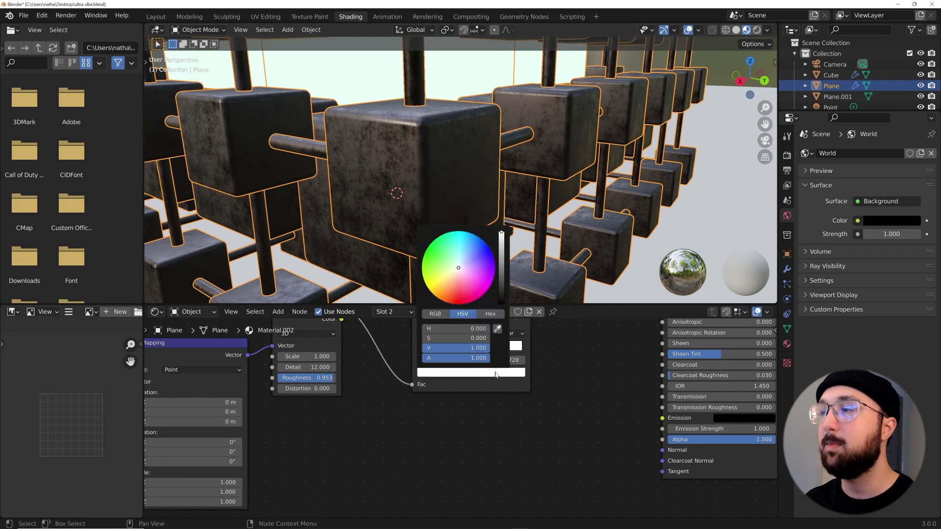
Examine the adjusted cube material in the rendered camera view, close up and from farther out.
{"action": "scroll", "coordinate": [539, 225], "scroll_direction": "down", "scroll_amount": 2}
{"action": "scroll", "coordinate": [563, 166], "scroll_direction": "down", "scroll_amount": 5}
{"action": "key", "text": "KP_0"}
{"action": "left_click", "coordinate": [757, 31]}
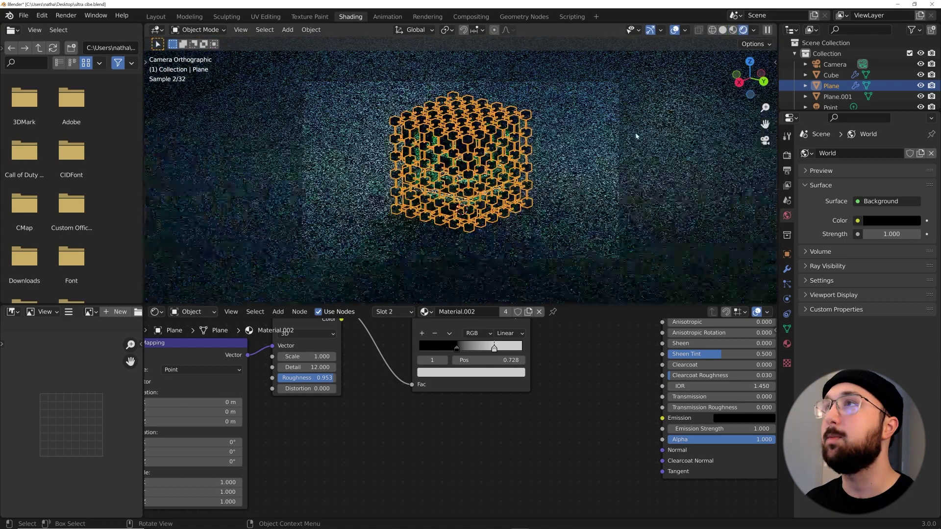
{"action": "left_click", "coordinate": [577, 176]}
{"action": "scroll", "coordinate": [577, 176], "scroll_direction": "up", "scroll_amount": 5}
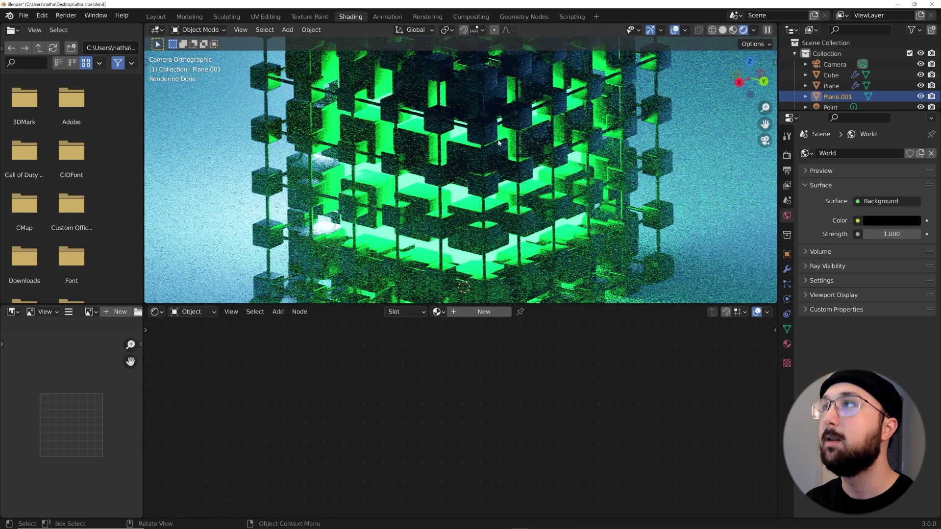
{"action": "scroll", "coordinate": [451, 142], "scroll_direction": "down", "scroll_amount": 5}
{"action": "scroll", "coordinate": [836, 98], "scroll_direction": "down", "scroll_amount": 2}
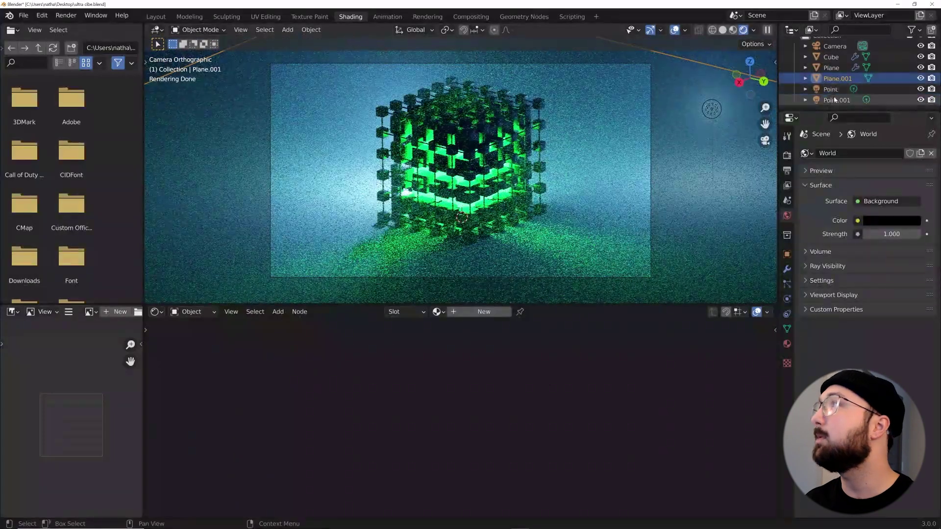
Raise the duplicated point light's power to 3000 W and inspect its effect on the cubes.
{"action": "left_click", "coordinate": [835, 100]}
{"action": "left_click", "coordinate": [786, 299]}
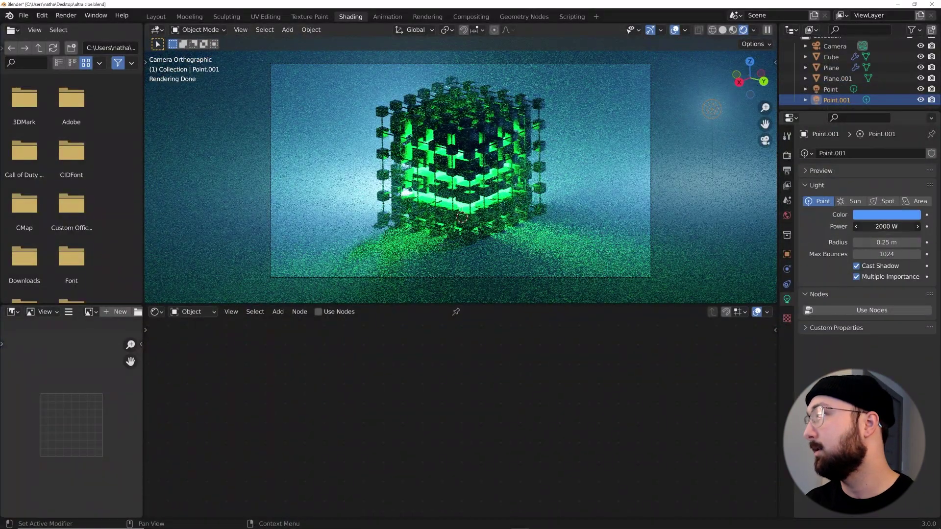
{"action": "key", "text": "Return"}
{"action": "scroll", "coordinate": [475, 135], "scroll_direction": "up", "scroll_amount": 3}
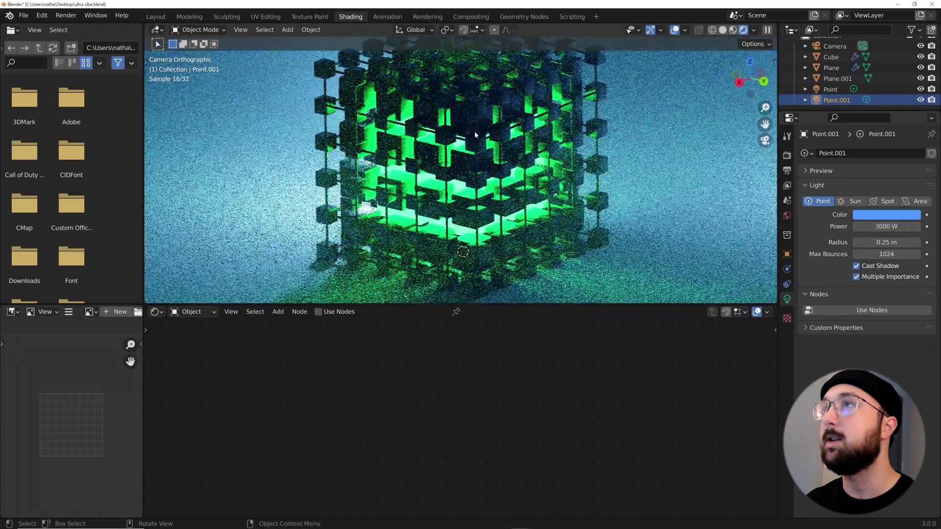
{"action": "scroll", "coordinate": [481, 171], "scroll_direction": "down", "scroll_amount": 2}
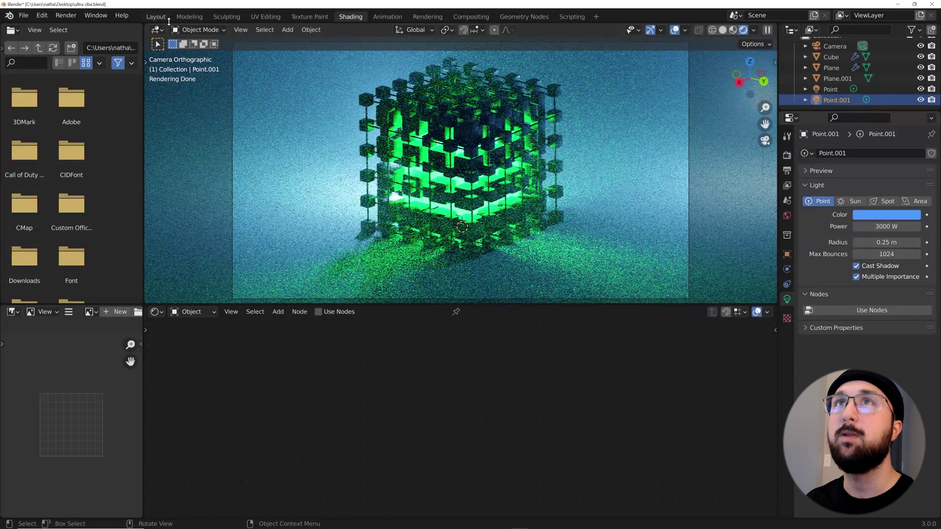
Switch to the solid view and add an area light to the scene.
{"action": "left_click", "coordinate": [723, 31]}
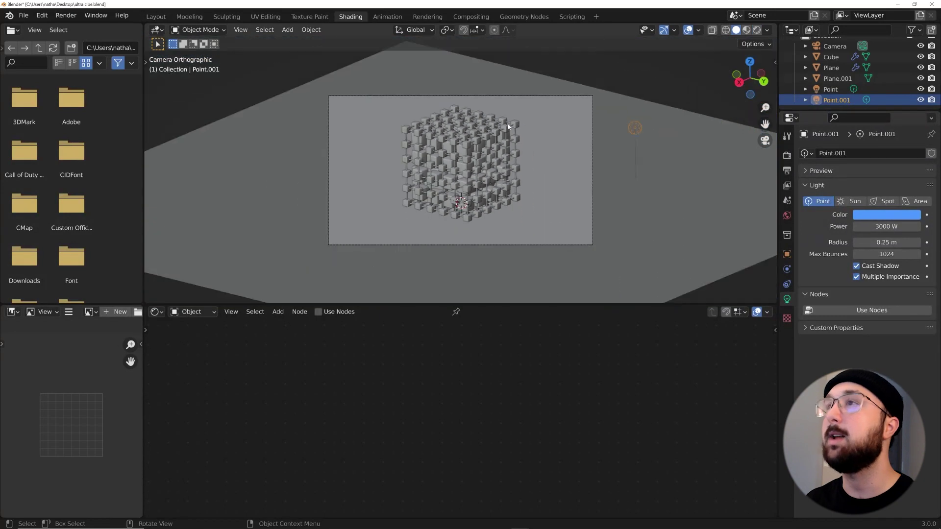
{"action": "scroll", "coordinate": [425, 196], "scroll_direction": "down", "scroll_amount": 1}
{"action": "key", "text": "shift+a"}
{"action": "mouse_move", "coordinate": [415, 171]}
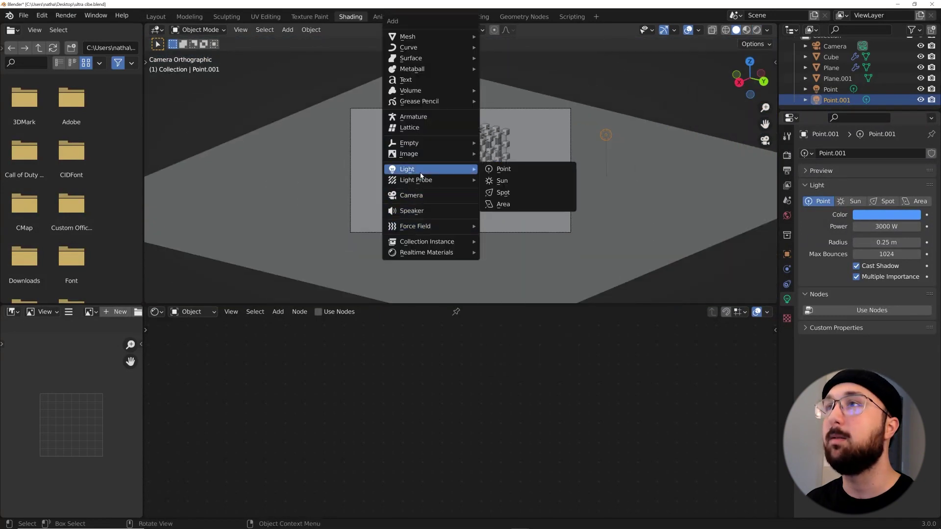
{"action": "left_click", "coordinate": [507, 205]}
{"action": "scroll", "coordinate": [480, 166], "scroll_direction": "up", "scroll_amount": 2}
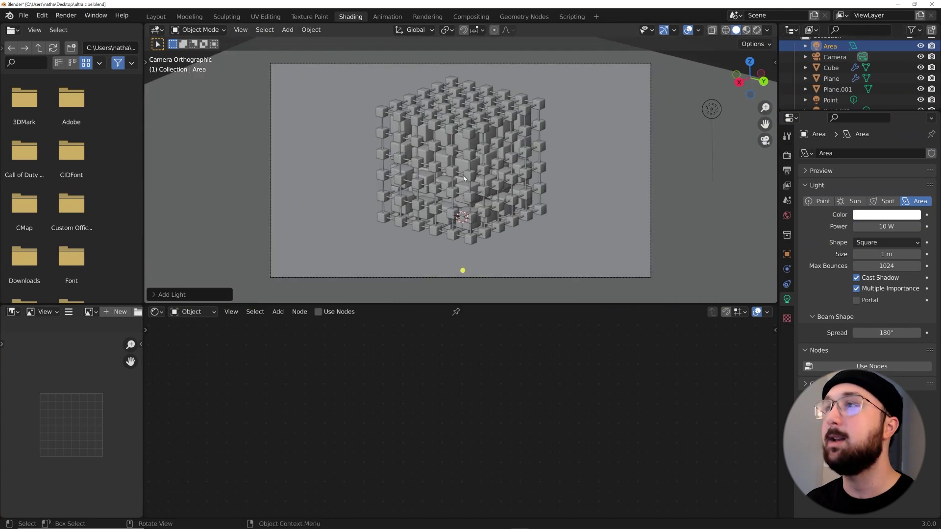
In the Layout workspace, raise the area light high above the cube structure and scale it up.
{"action": "left_click", "coordinate": [156, 17]}
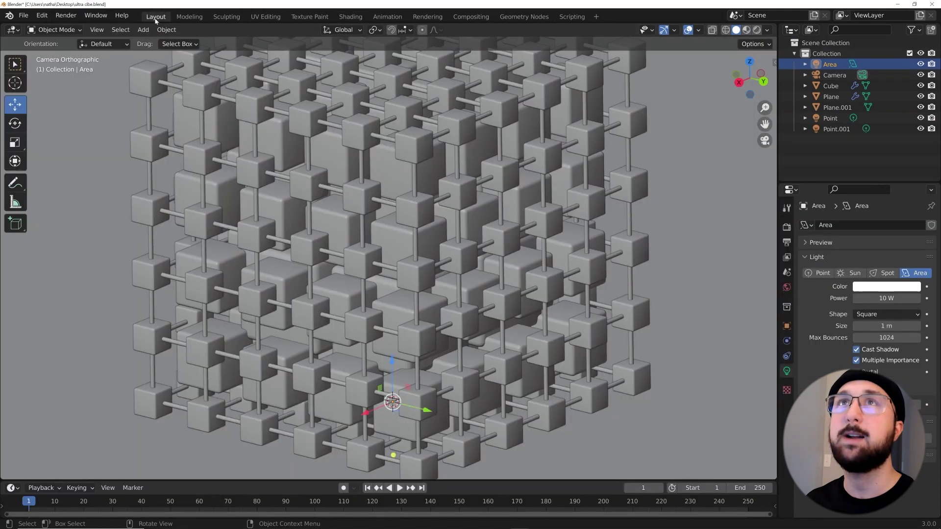
{"action": "scroll", "coordinate": [399, 221], "scroll_direction": "down", "scroll_amount": 5}
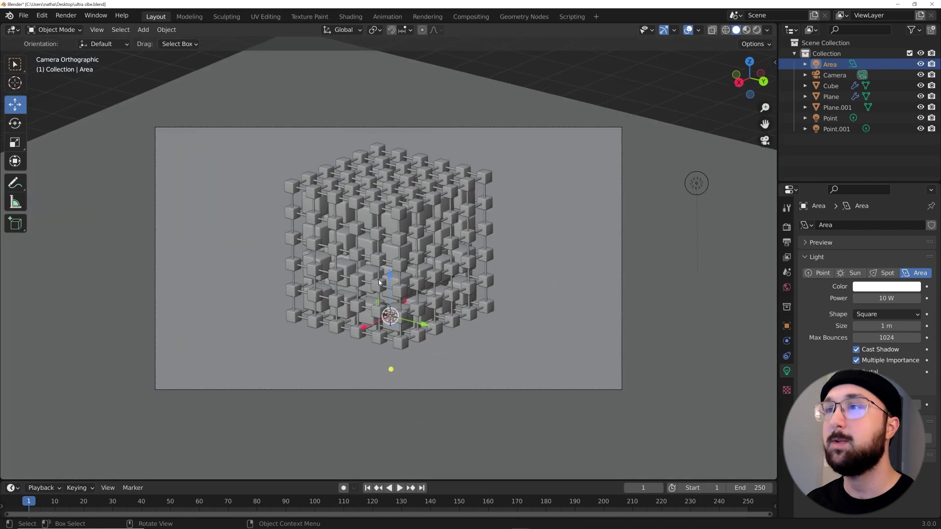
{"action": "left_click_drag", "start_coordinate": [387, 279], "coordinate": [397, 168]}
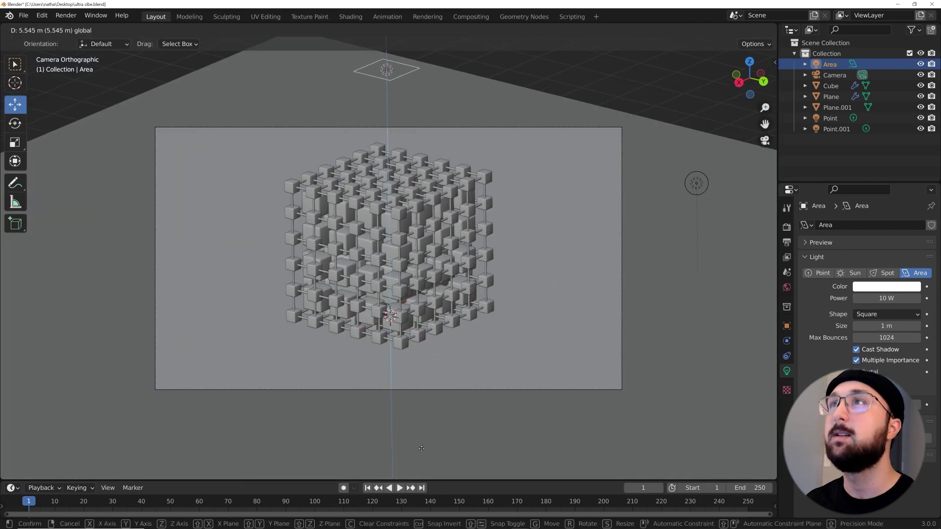
{"action": "left_click_drag", "start_coordinate": [421, 449], "coordinate": [422, 449]}
{"action": "key", "text": "s"}
{"action": "scroll", "coordinate": [586, 207], "scroll_direction": "down", "scroll_amount": 4}
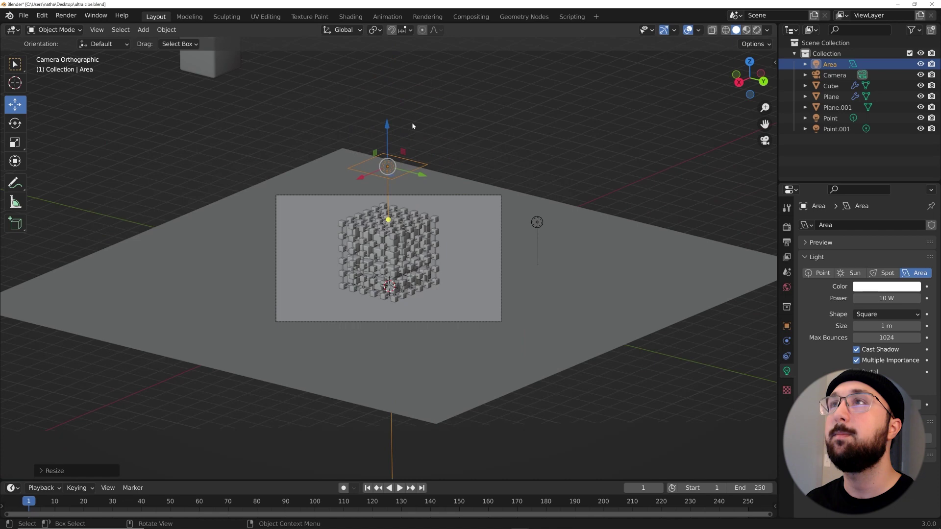
{"action": "left_click_drag", "start_coordinate": [391, 131], "coordinate": [390, 100]}
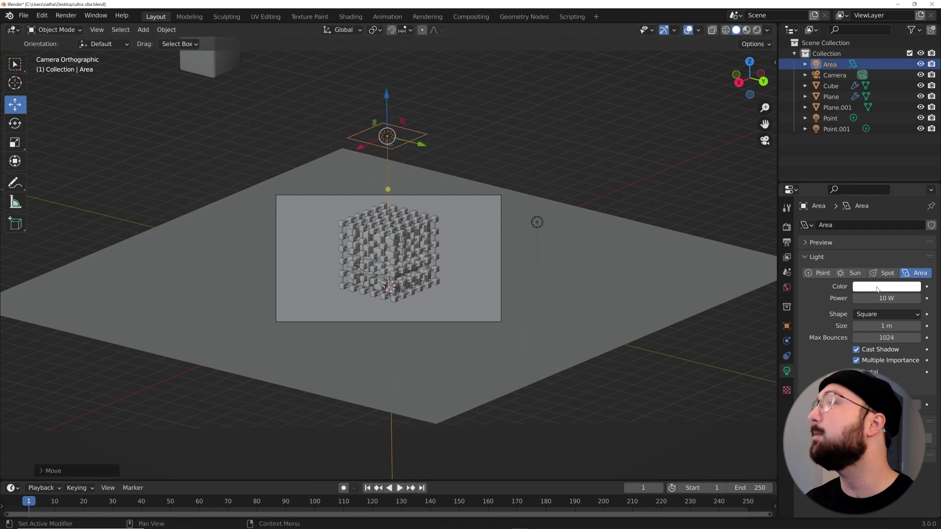
Set the area light's power to 2000 W and, in the rendered preview, tint it light blue with hue 0.599 and saturation 0.911.
{"action": "type", "text": "2000"}
{"action": "key", "text": "Return"}
{"action": "scroll", "coordinate": [530, 307], "scroll_direction": "up", "scroll_amount": 5}
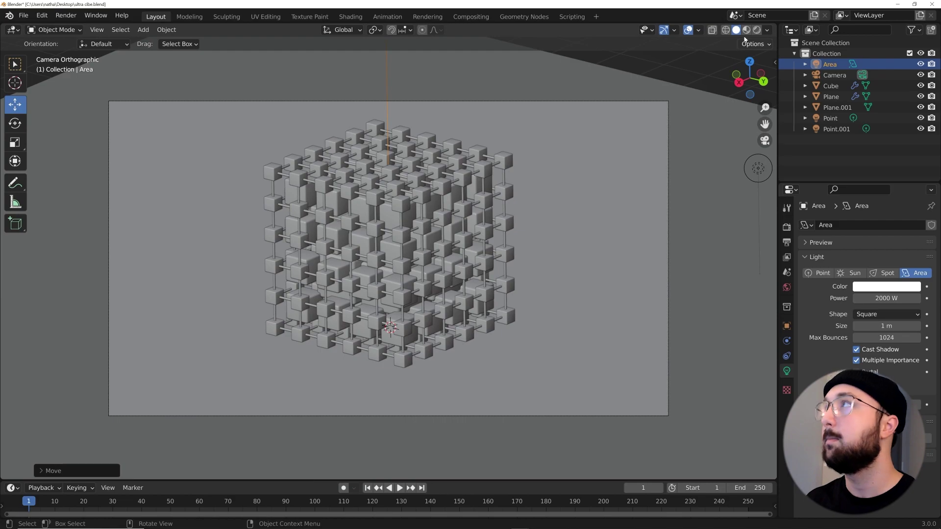
{"action": "left_click", "coordinate": [756, 30]}
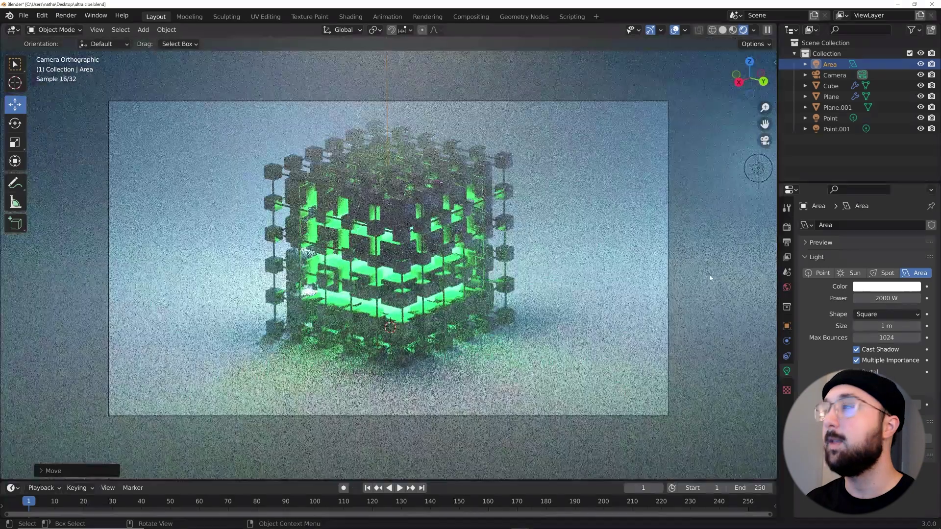
{"action": "left_click", "coordinate": [881, 287]}
{"action": "left_click", "coordinate": [877, 158]}
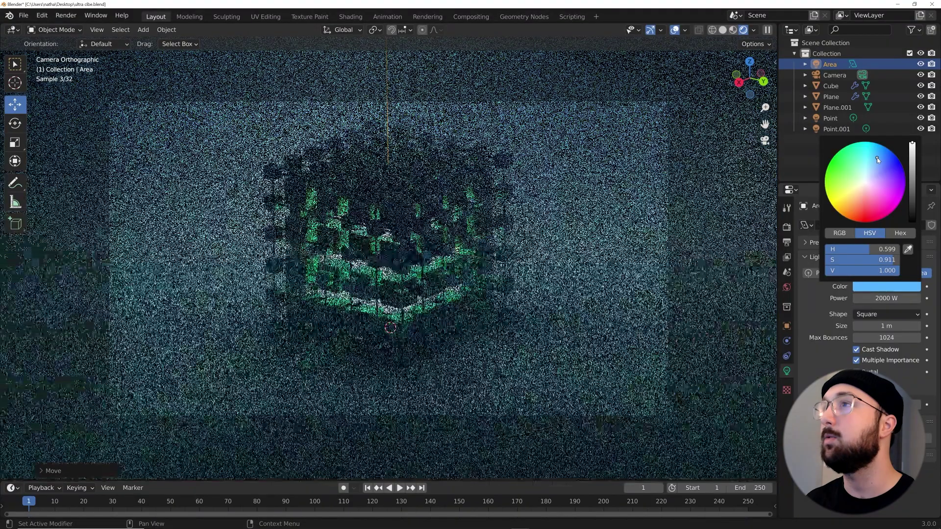
Delete the duplicated point light, keeping the original point light and the area light.
{"action": "left_click", "coordinate": [839, 130]}
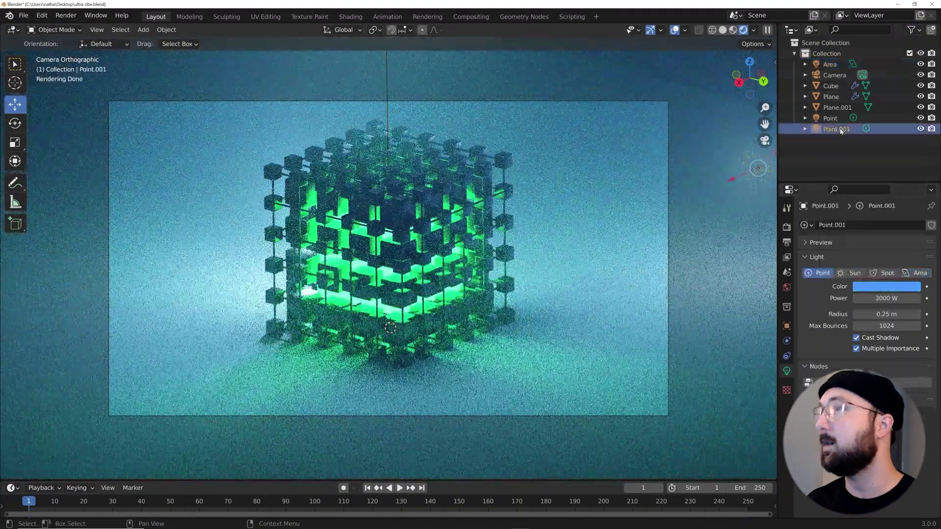
{"action": "key", "text": "x"}
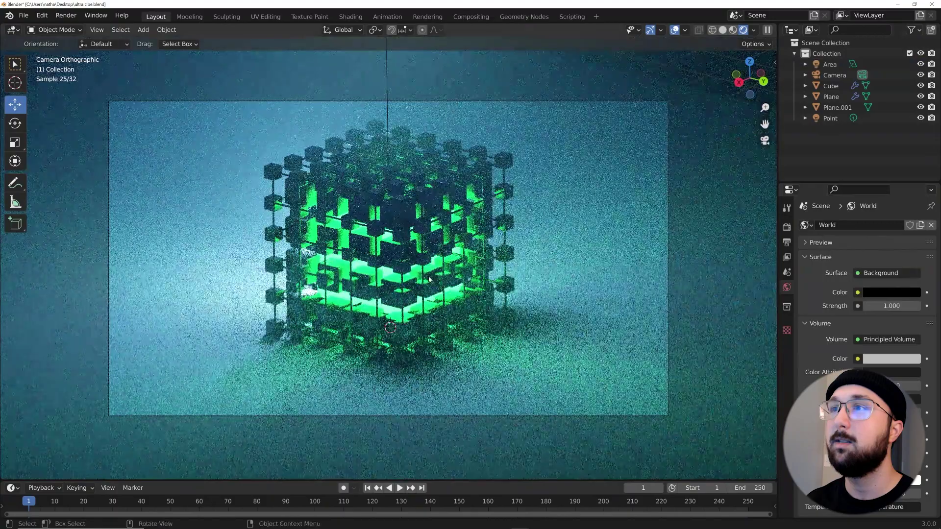
Reduce the area light's size to 0.78 m and lower it along Z toward the cube structure.
{"action": "scroll", "coordinate": [596, 137], "scroll_direction": "down", "scroll_amount": 3}
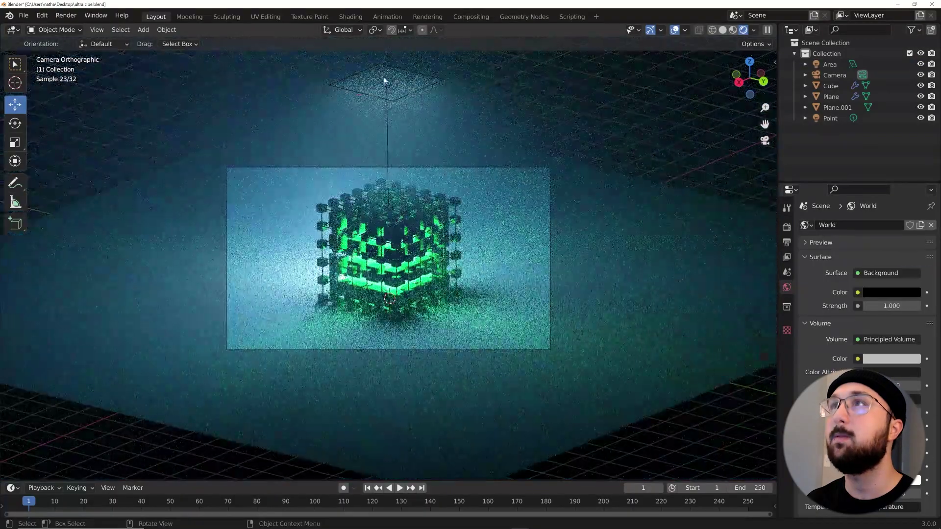
{"action": "left_click", "coordinate": [386, 66]}
{"action": "left_click_drag", "start_coordinate": [387, 65], "coordinate": [387, 86]}
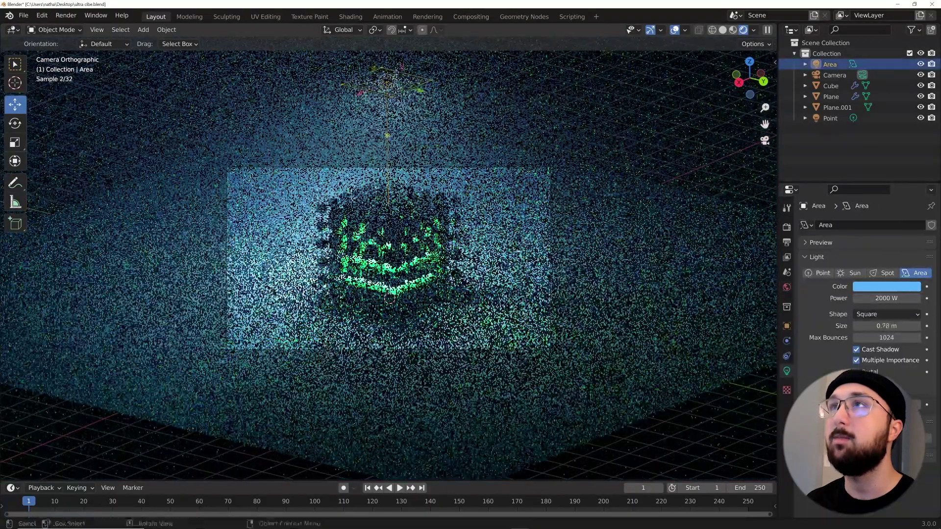
{"action": "key", "text": "g"}
{"action": "key", "text": "z"}
{"action": "left_click", "coordinate": [406, 212]}
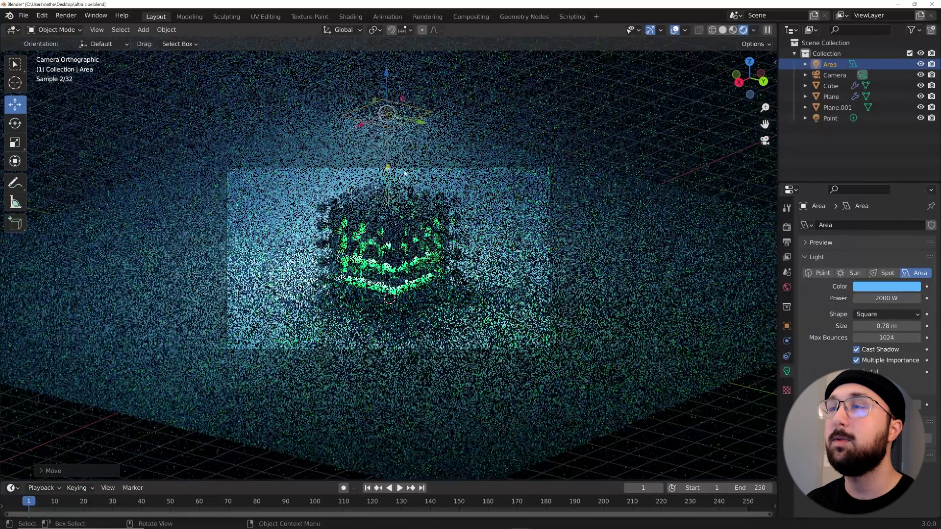
{"action": "scroll", "coordinate": [406, 212], "scroll_direction": "up", "scroll_amount": 3}
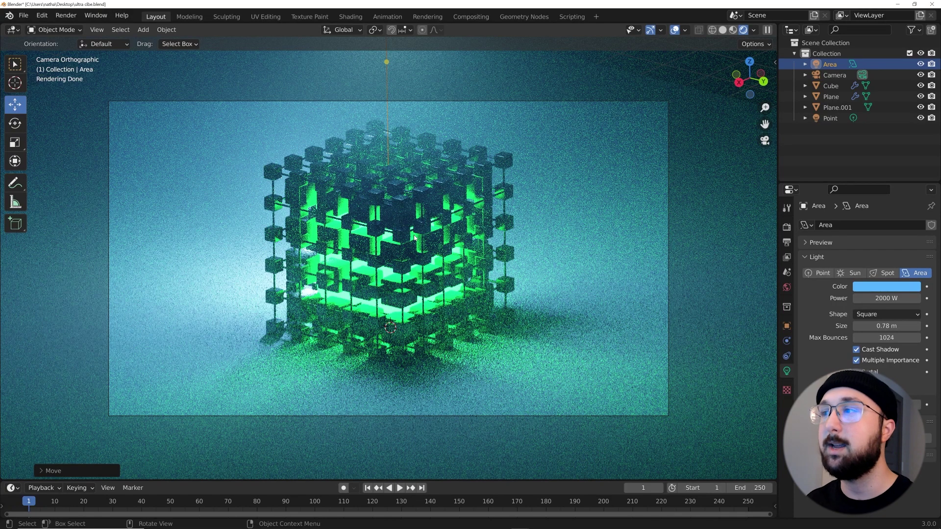
Give the floor plane a new material with a very dark base color and a roughness of 0.197.
{"action": "left_click", "coordinate": [619, 343]}
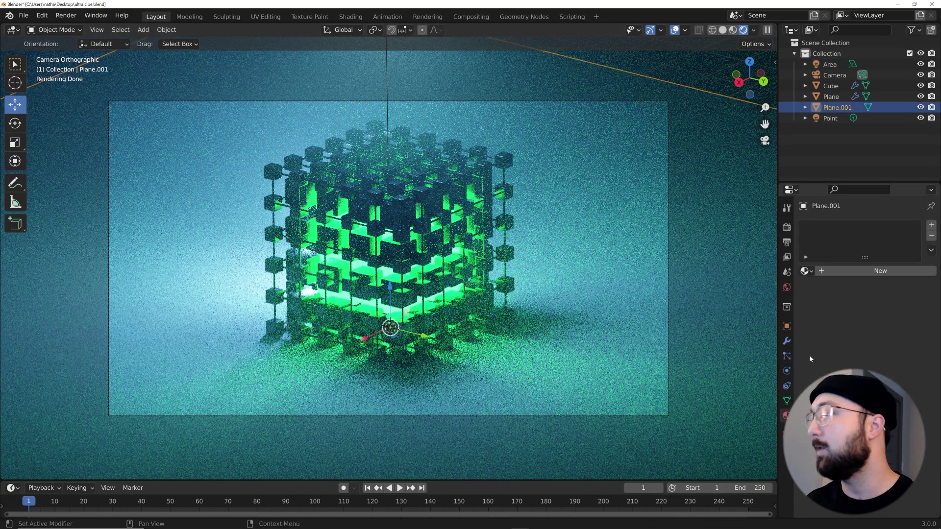
{"action": "left_click", "coordinate": [861, 274]}
{"action": "left_click", "coordinate": [892, 365]}
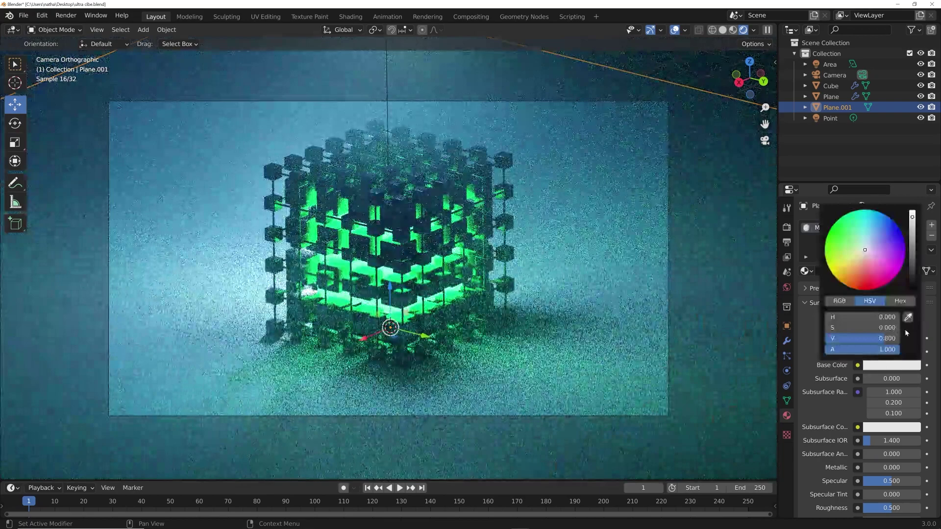
{"action": "left_click_drag", "start_coordinate": [911, 272], "coordinate": [911, 289]}
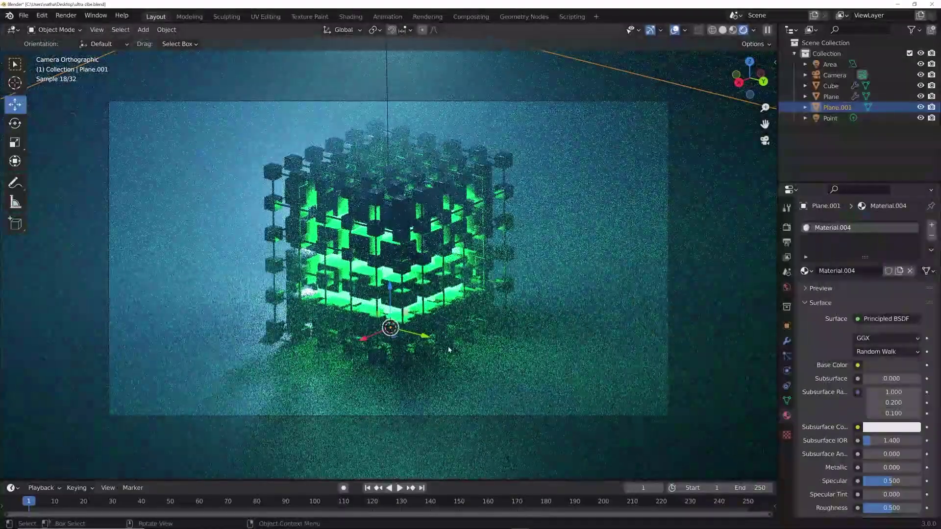
{"action": "left_click_drag", "start_coordinate": [891, 508], "coordinate": [874, 509]}
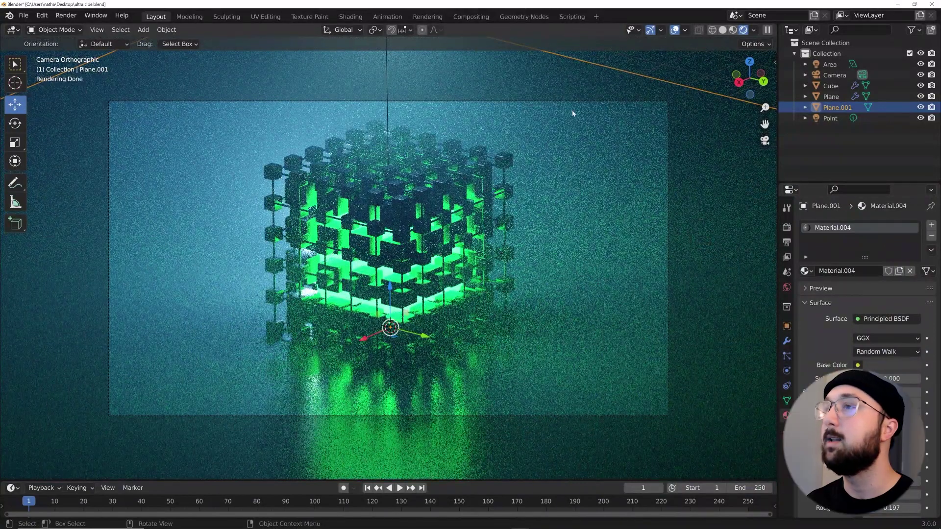
Display the scene in Material Preview shading and switch the render engine to Eevee.
{"action": "scroll", "coordinate": [465, 287], "scroll_direction": "up", "scroll_amount": 4}
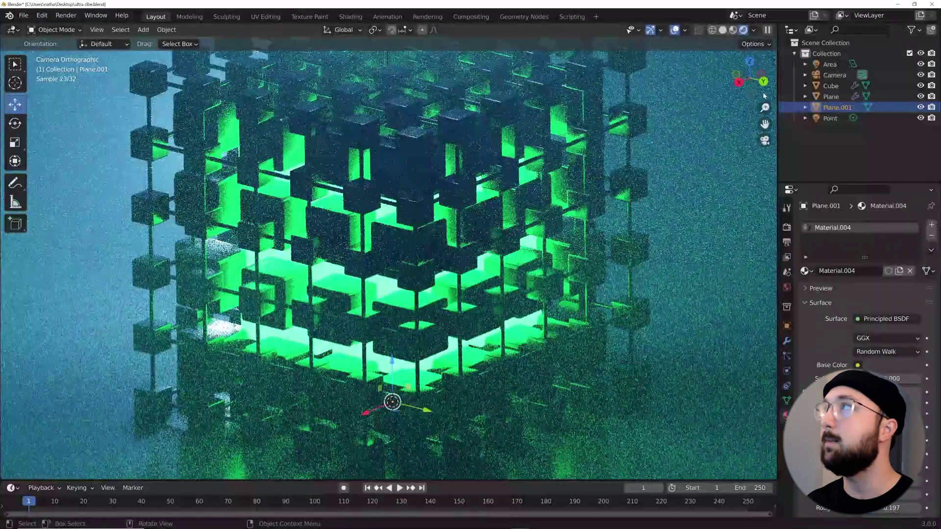
{"action": "left_click", "coordinate": [733, 30]}
{"action": "scroll", "coordinate": [518, 263], "scroll_direction": "down", "scroll_amount": 4}
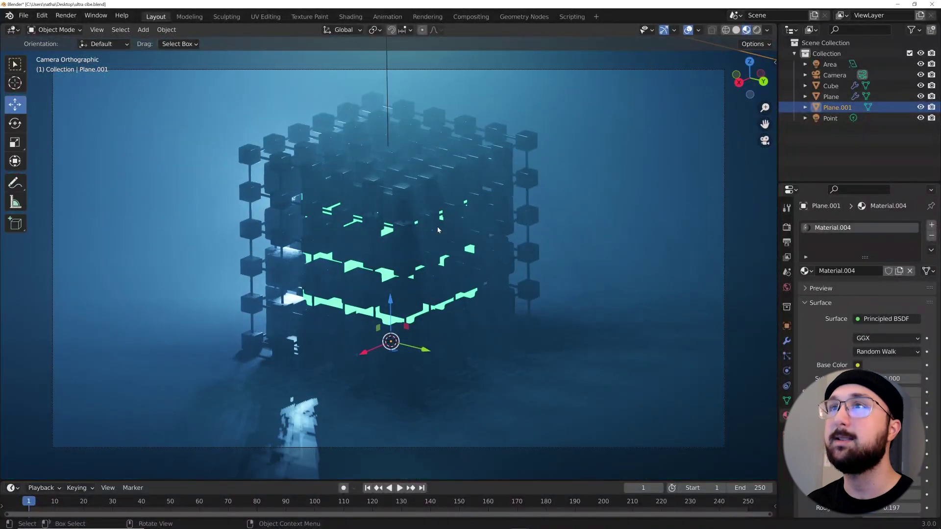
{"action": "left_click", "coordinate": [788, 227]}
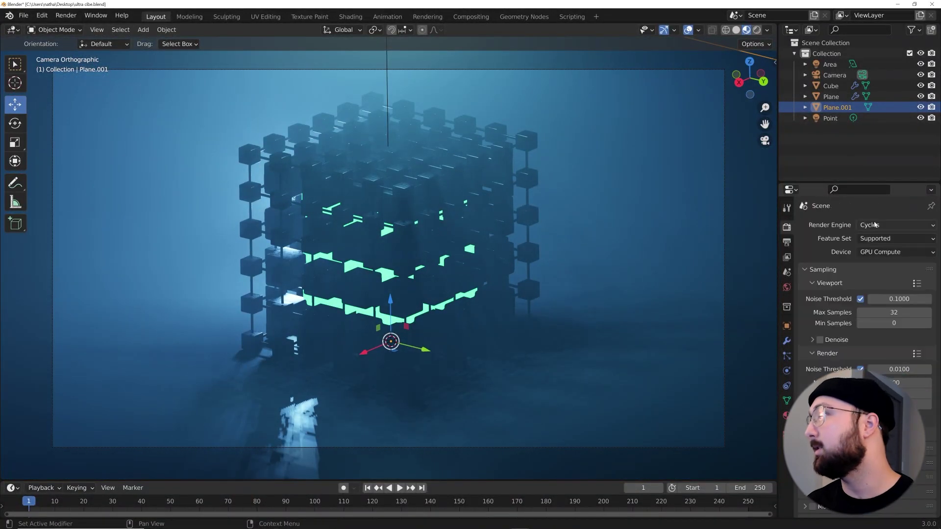
{"action": "left_click", "coordinate": [882, 227]}
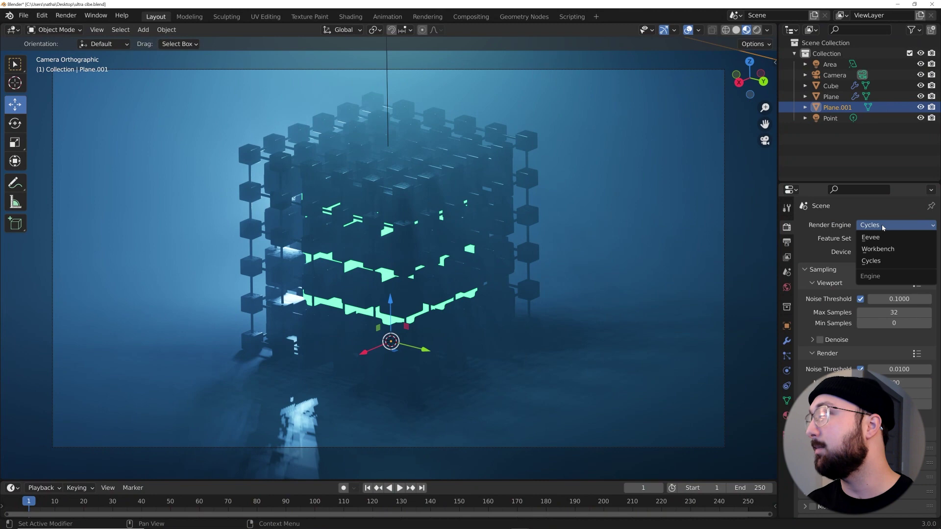
{"action": "left_click", "coordinate": [874, 238]}
Enable Ambient Occlusion, Bloom, Screen Space Reflections and Motion Blur in the Eevee render settings.
{"action": "left_click", "coordinate": [813, 300]}
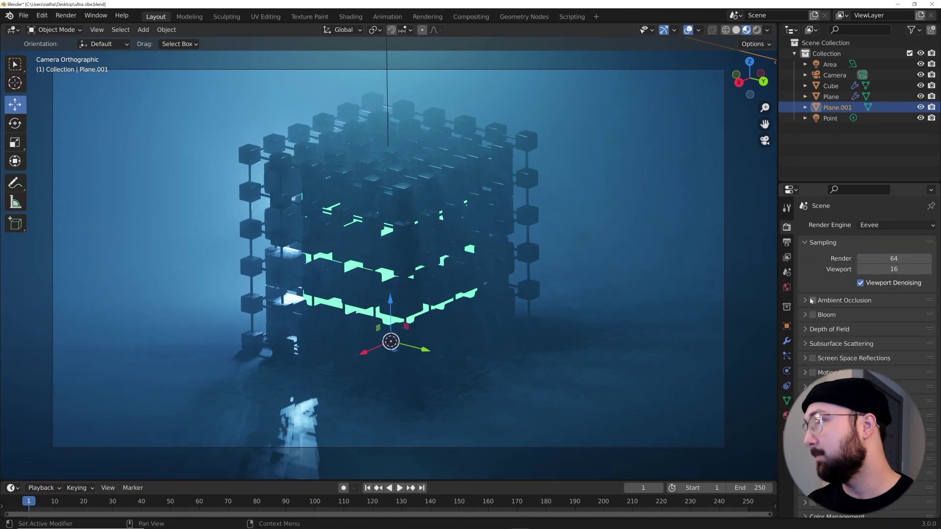
{"action": "left_click", "coordinate": [813, 315]}
{"action": "left_click", "coordinate": [813, 358]}
{"action": "left_click", "coordinate": [812, 373]}
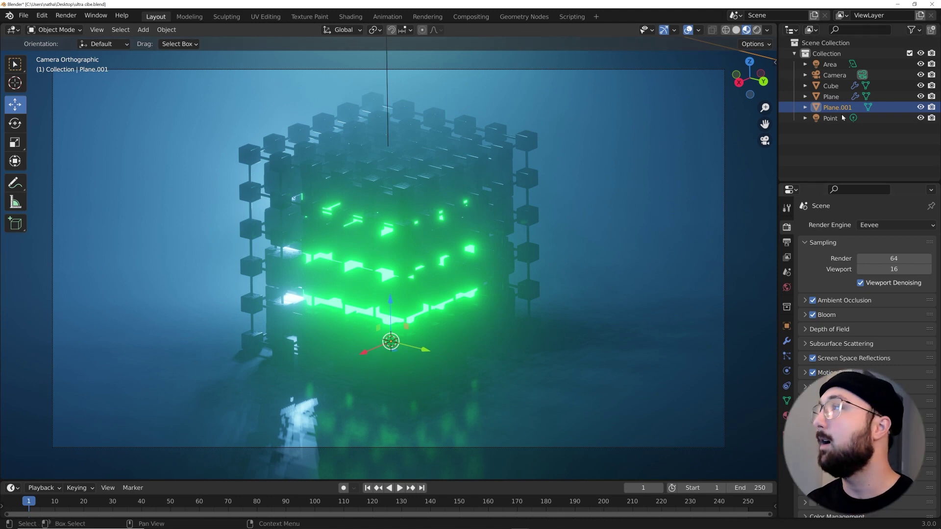
Set the render engine back to Cycles and display the camera view in Rendered shading.
{"action": "left_click", "coordinate": [870, 226]}
{"action": "left_click", "coordinate": [870, 266]}
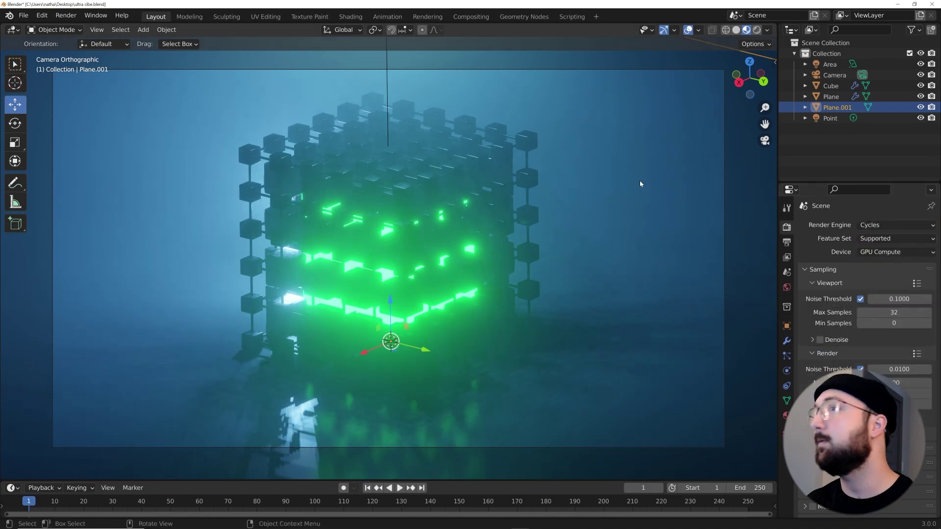
{"action": "left_click", "coordinate": [760, 32]}
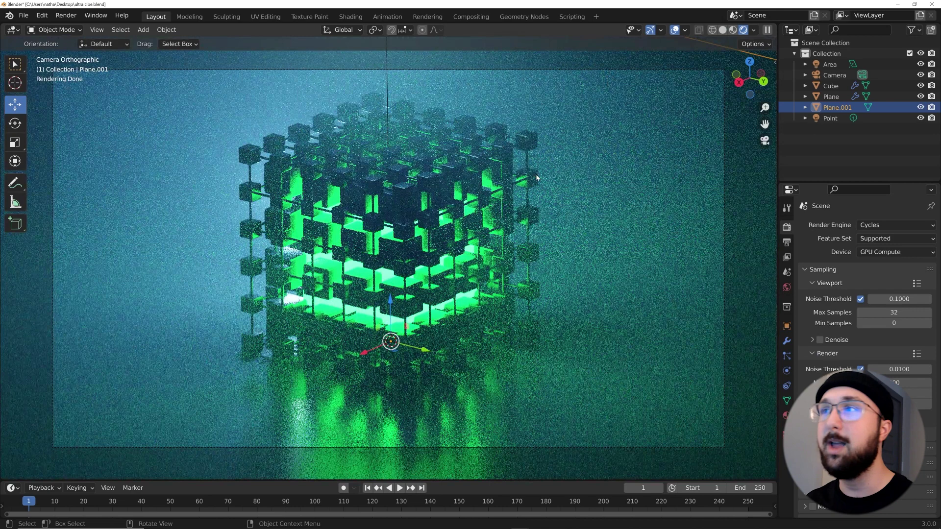
Display the scene in Solid shading and examine the cube structure in a perspective view outside the camera.
{"action": "left_click", "coordinate": [725, 32]}
{"action": "mouse_move", "coordinate": [414, 255]}
{"action": "middle_mouse_down"}
{"action": "mouse_move", "coordinate": [468, 251]}
{"action": "mouse_move", "coordinate": [427, 262]}
{"action": "middle_mouse_up"}
{"action": "scroll", "coordinate": [469, 253], "scroll_direction": "up", "scroll_amount": 5}
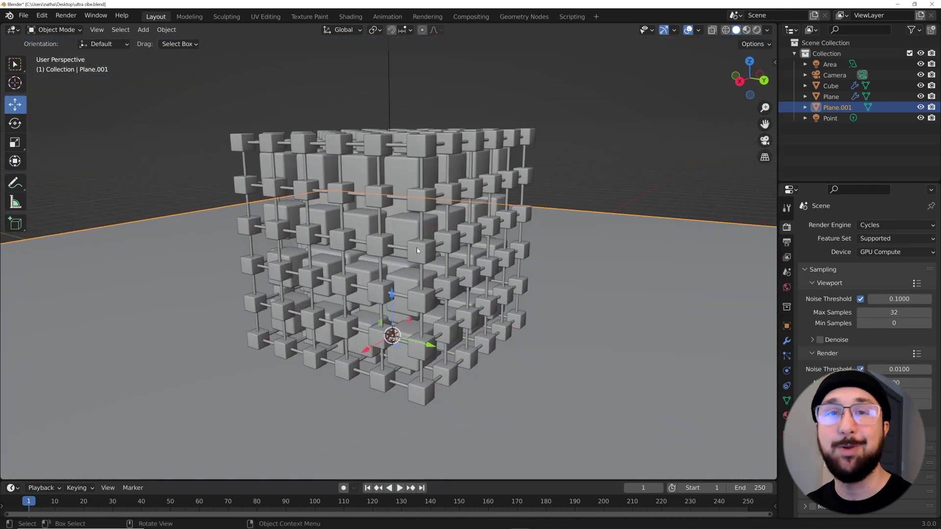